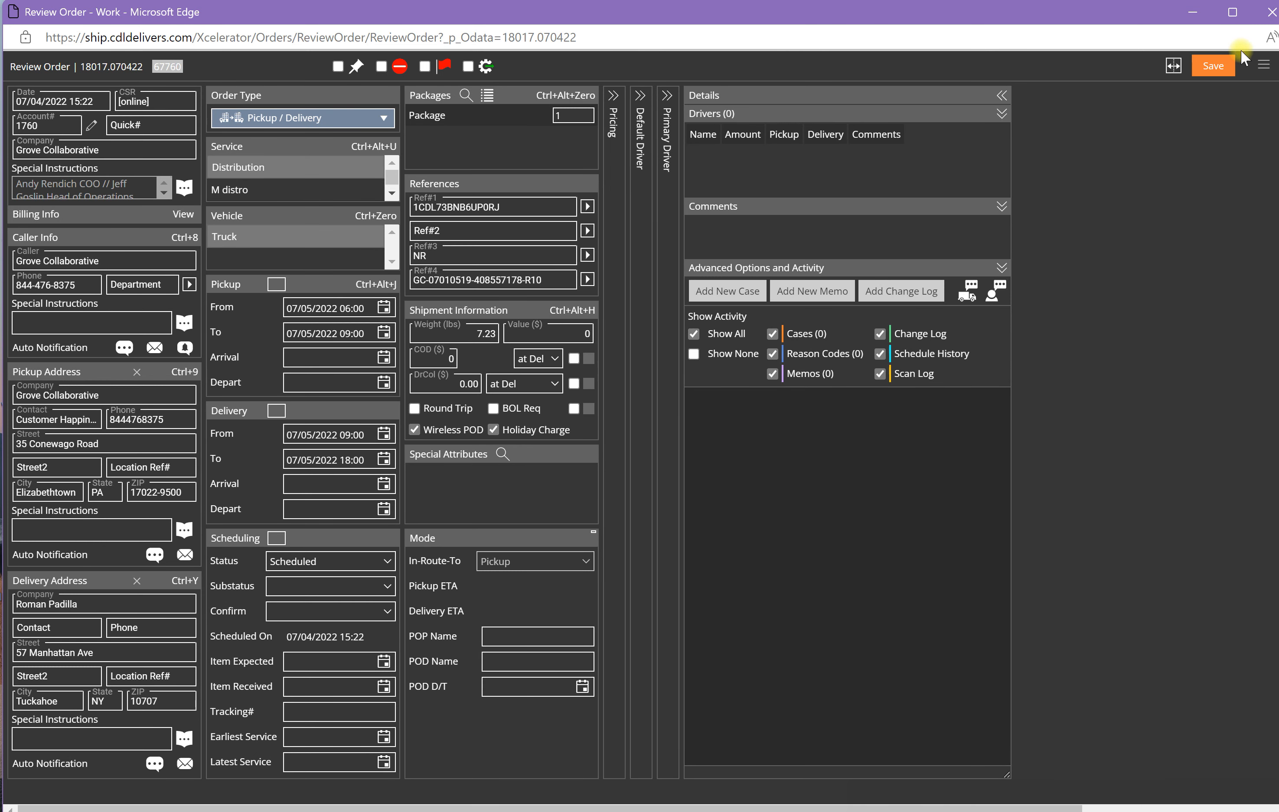
# - Switch the open order from the new review screen to the legacy RO
pyautogui.click(1264, 65)
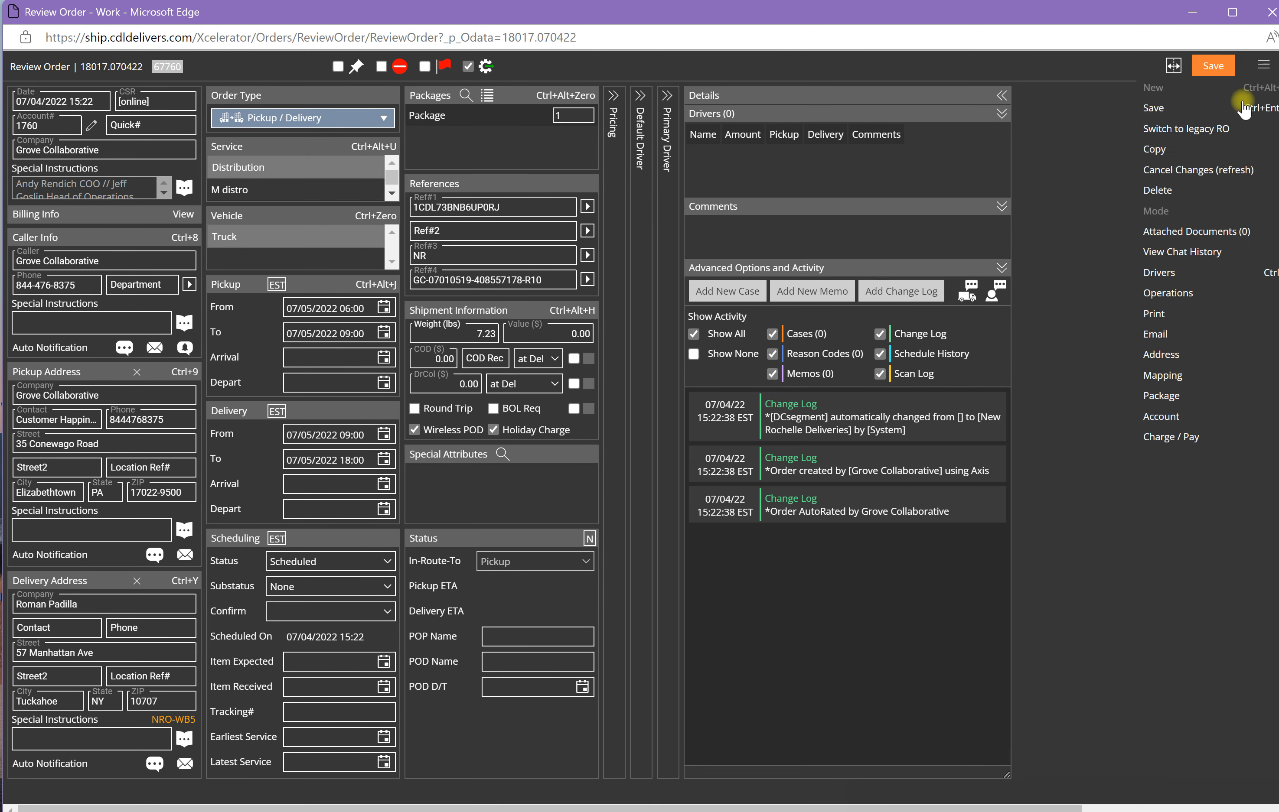
pyautogui.moveTo(1186, 323)
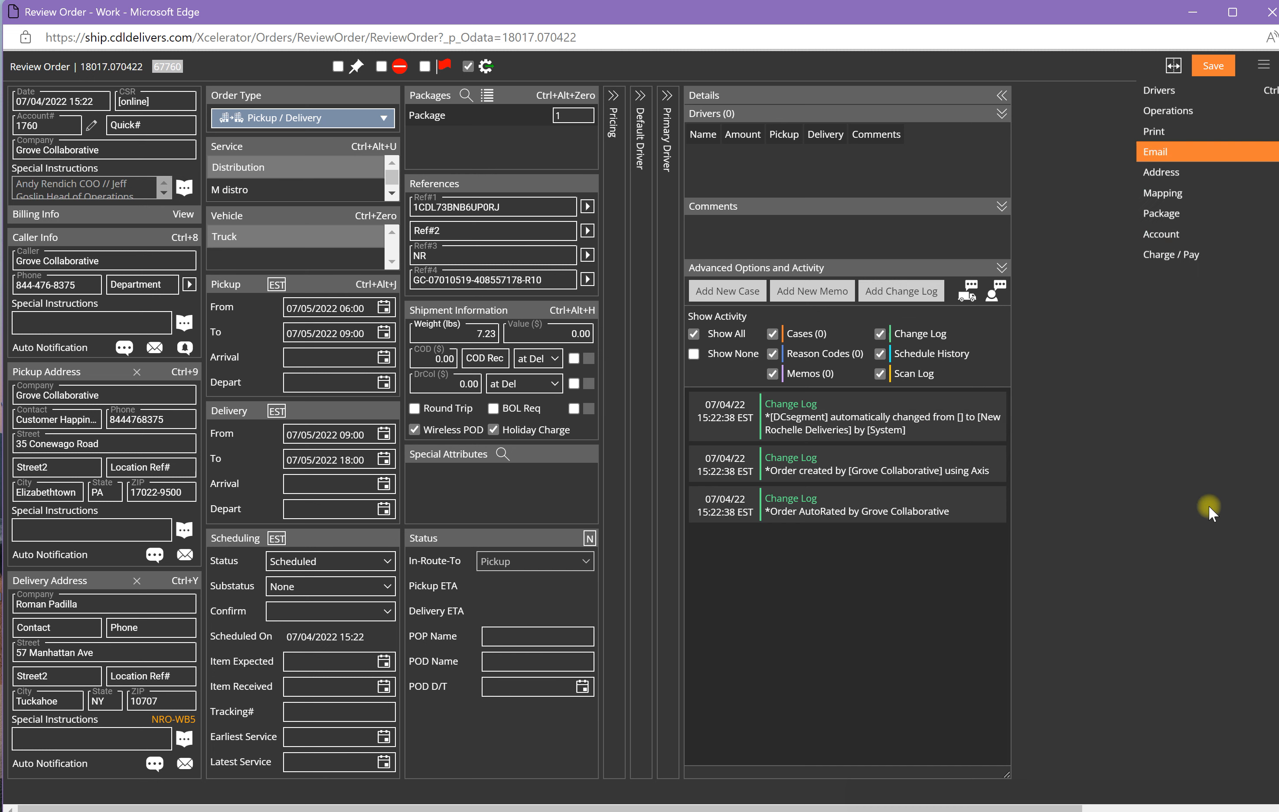
pyautogui.click(1269, 62)
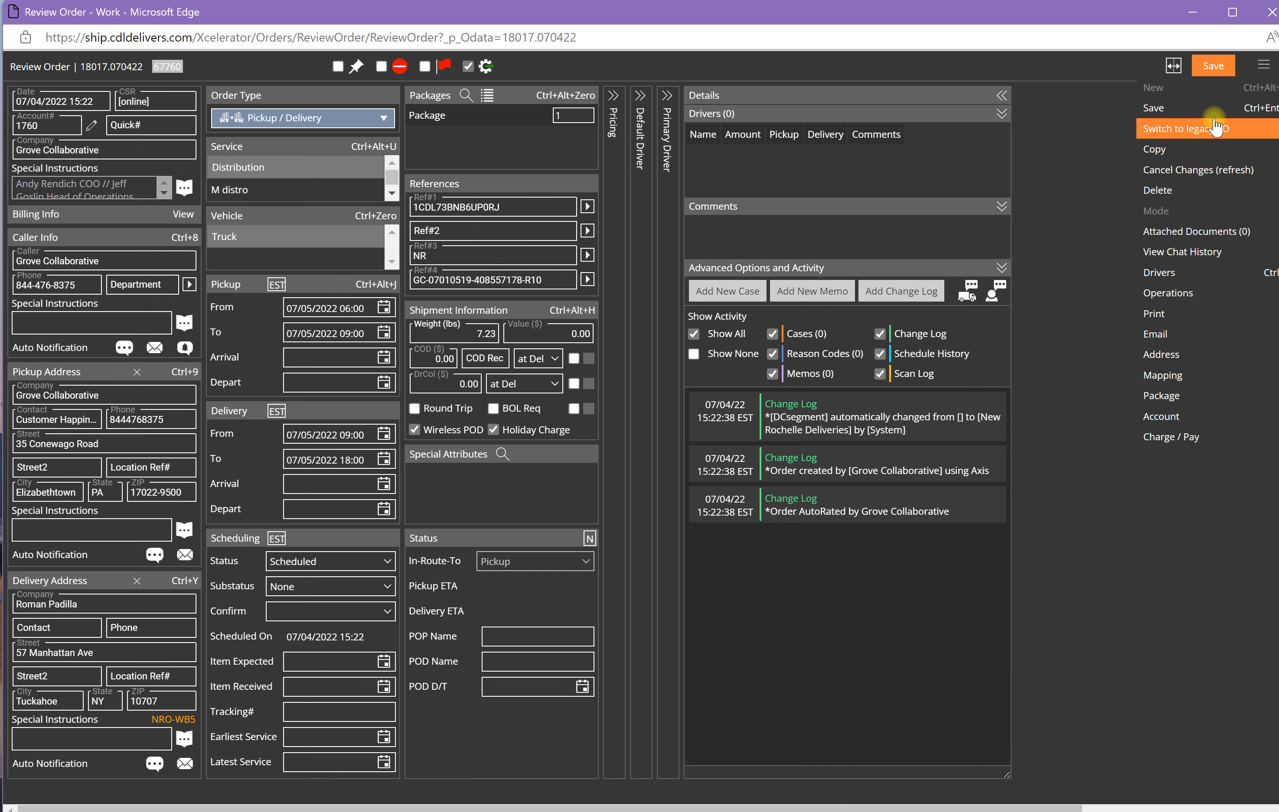
pyautogui.click(1233, 129)
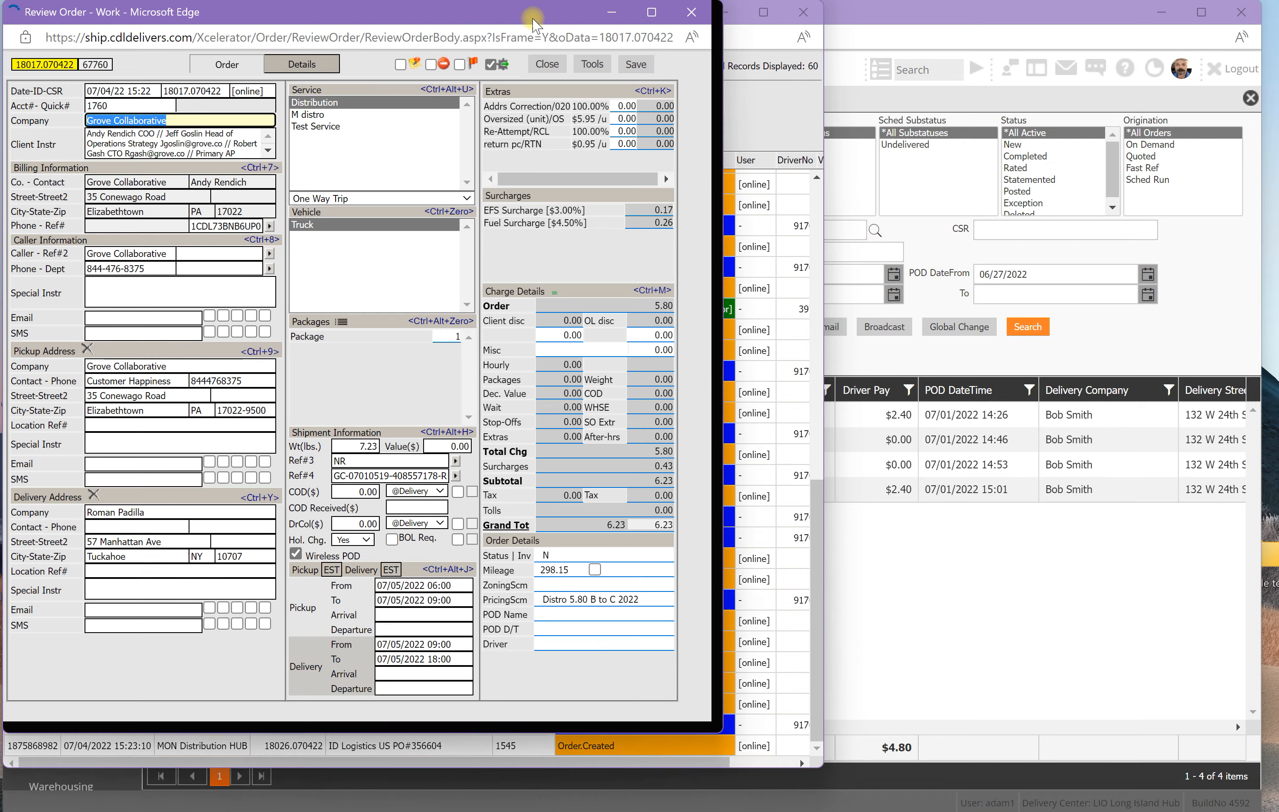
# - Move the legacy order window clear of the edge and minimize the two windows behind it
pyautogui.moveTo(516, 18); pyautogui.dragTo(695, 52)
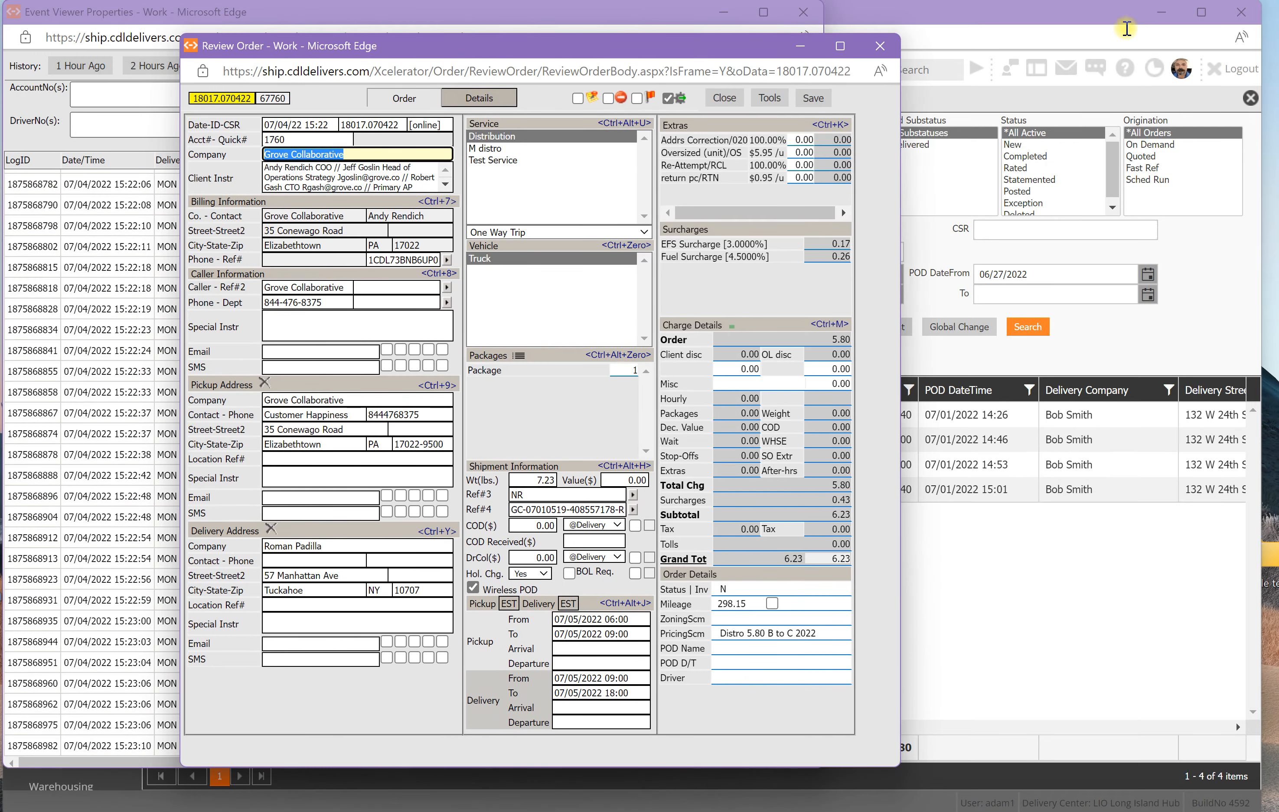
pyautogui.click(1161, 11)
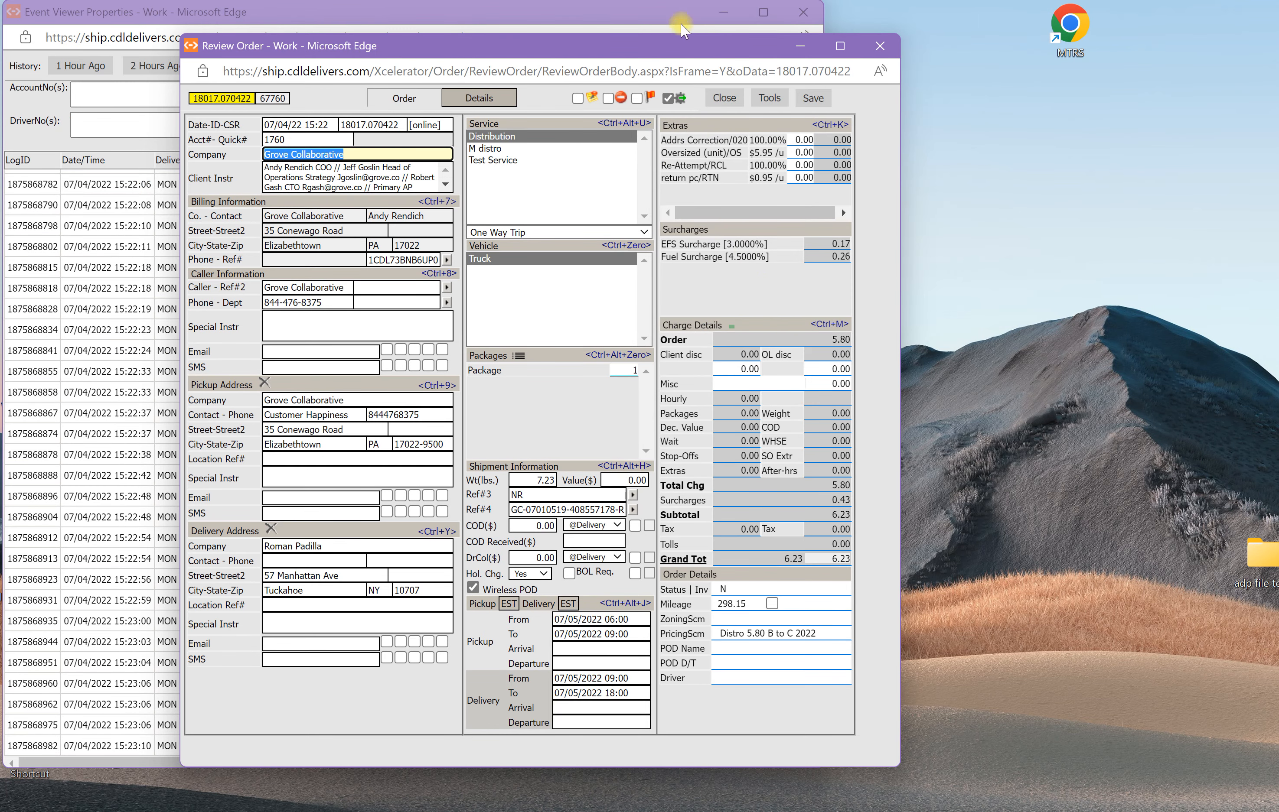
pyautogui.click(722, 12)
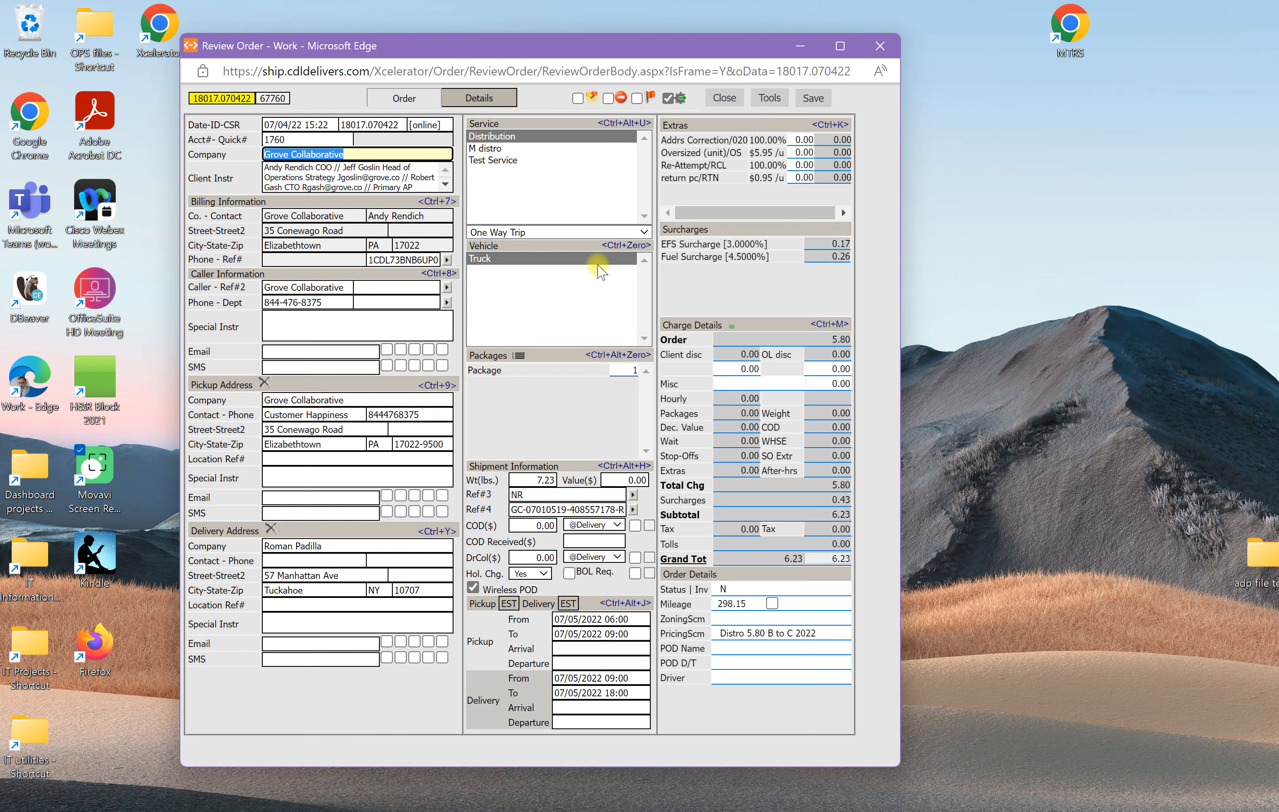
# - Review the legacy order's memos, comments, change log and available tools, and switch back to the new RO
pyautogui.click(404, 102)
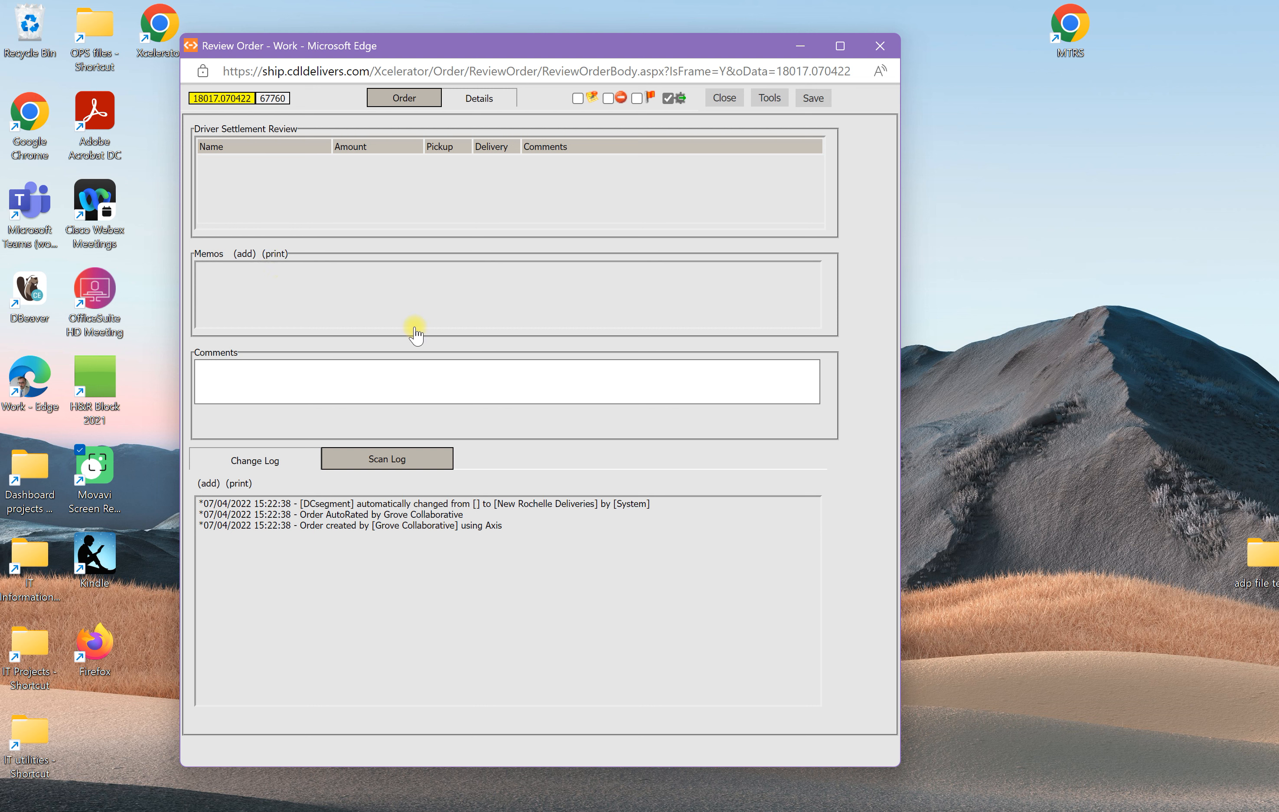
pyautogui.click(769, 102)
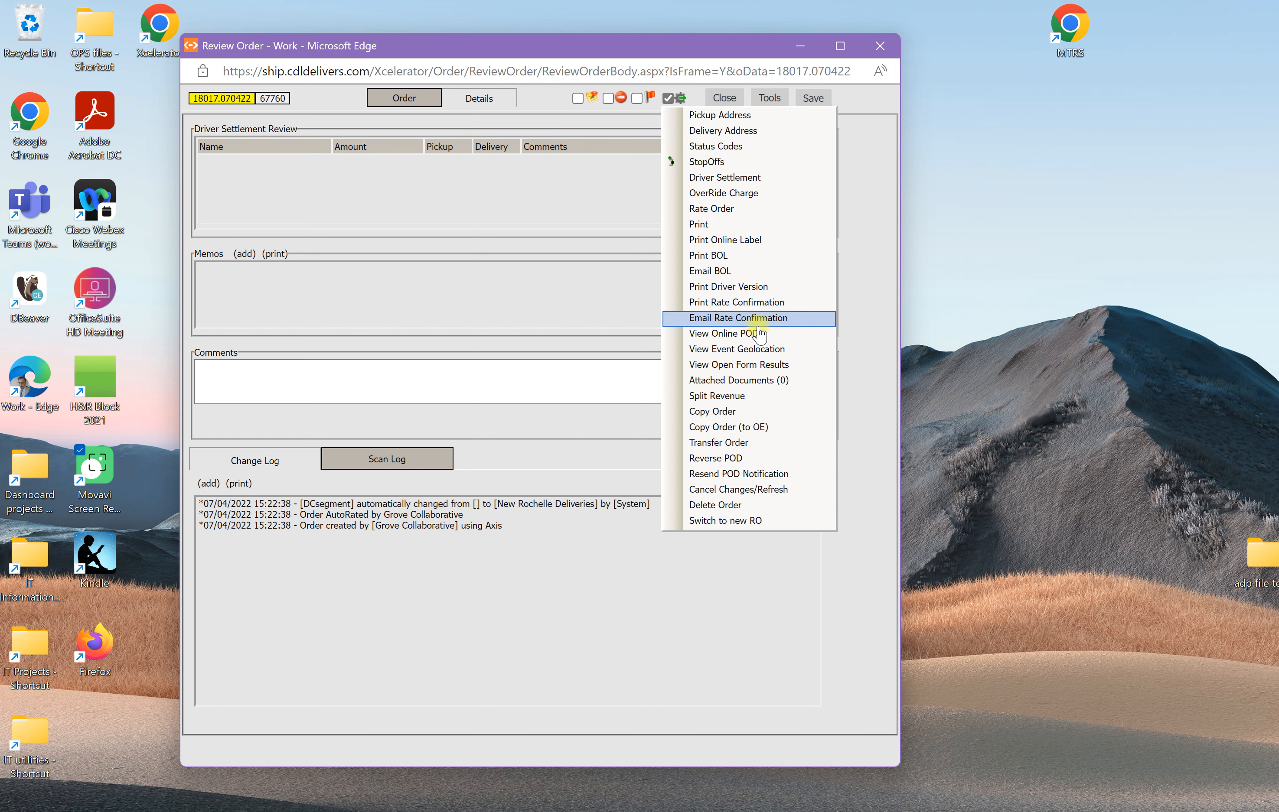
pyautogui.click(736, 520)
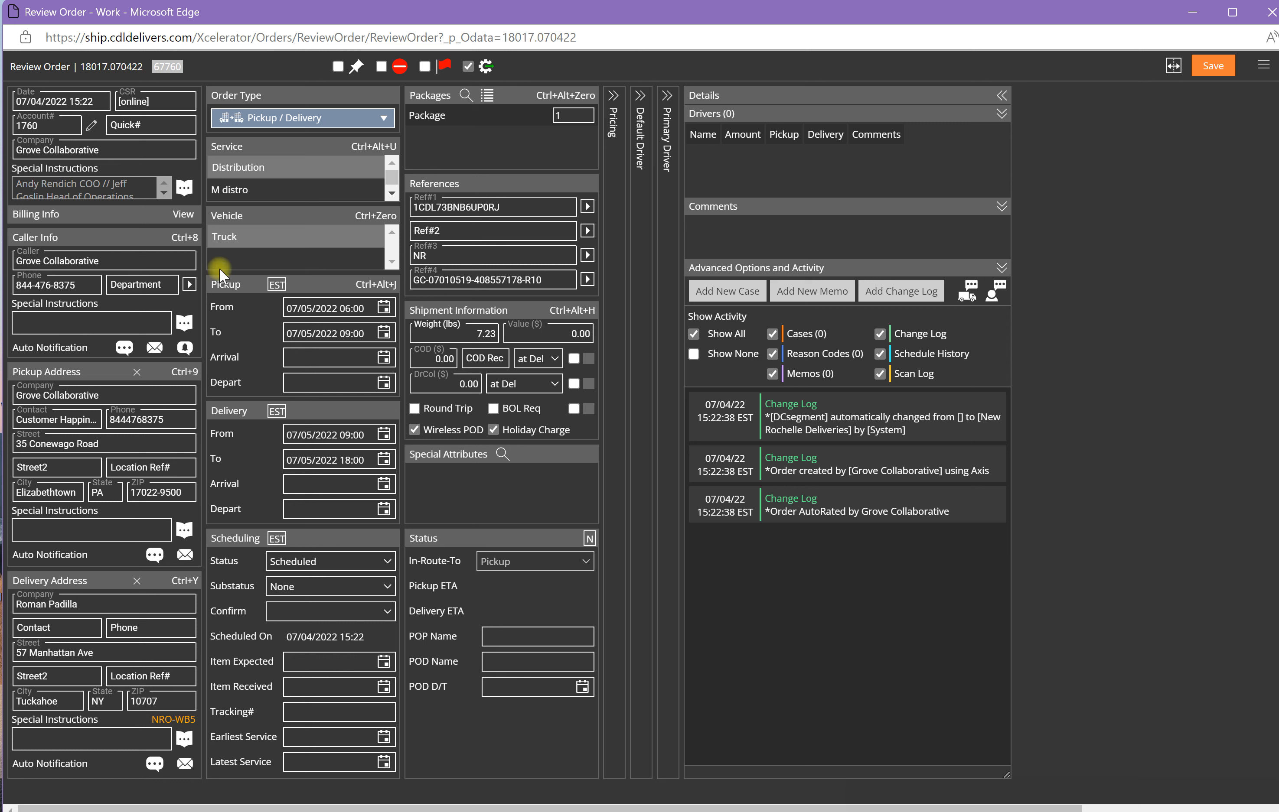
# - Examine the order number, the billing information and the pickup company on the new review screen
pyautogui.doubleClick(85, 67)
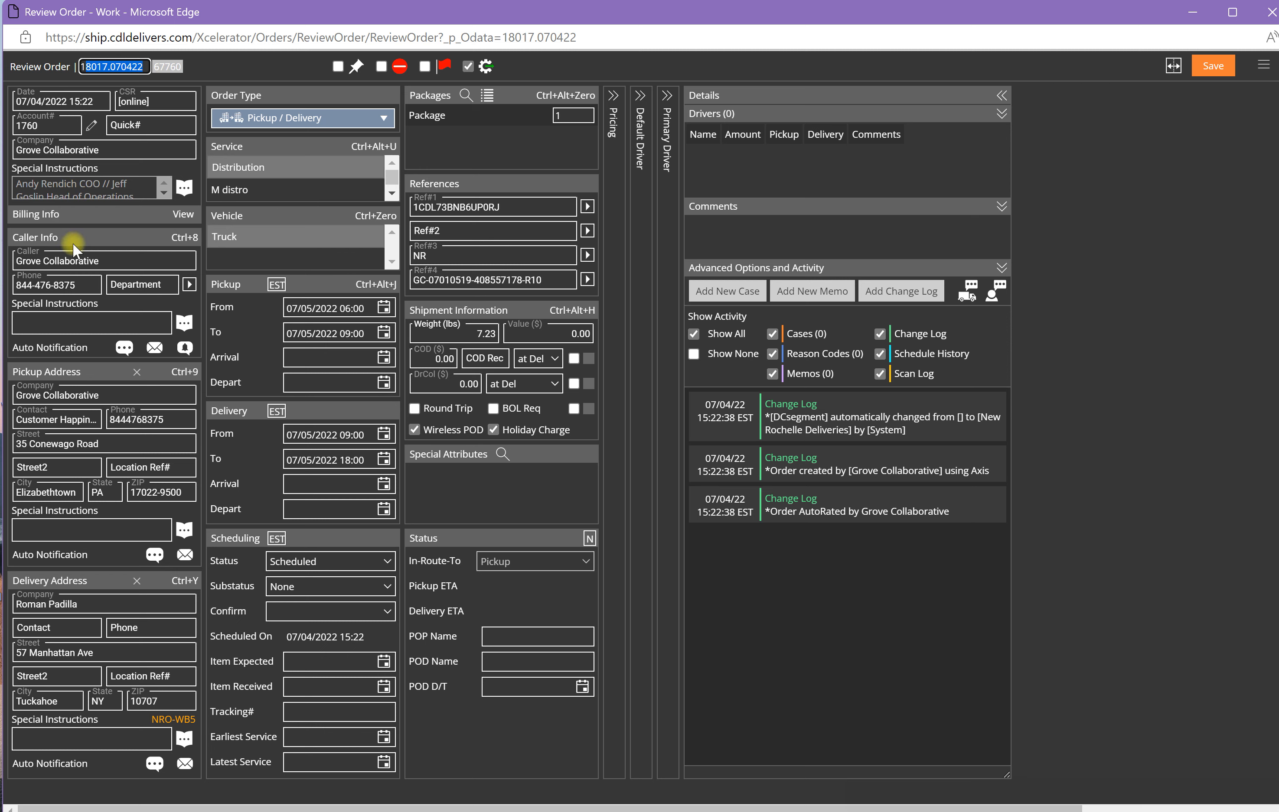
pyautogui.click(182, 215)
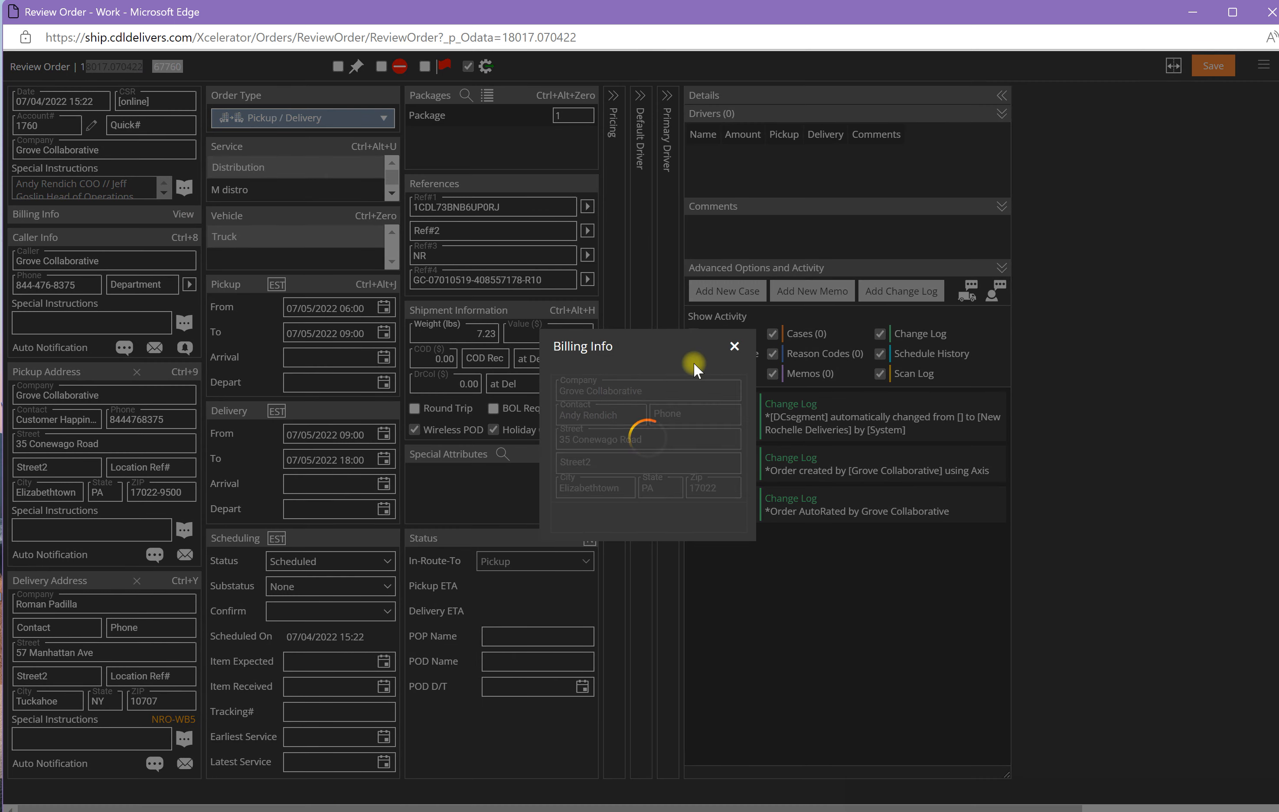
pyautogui.click(734, 347)
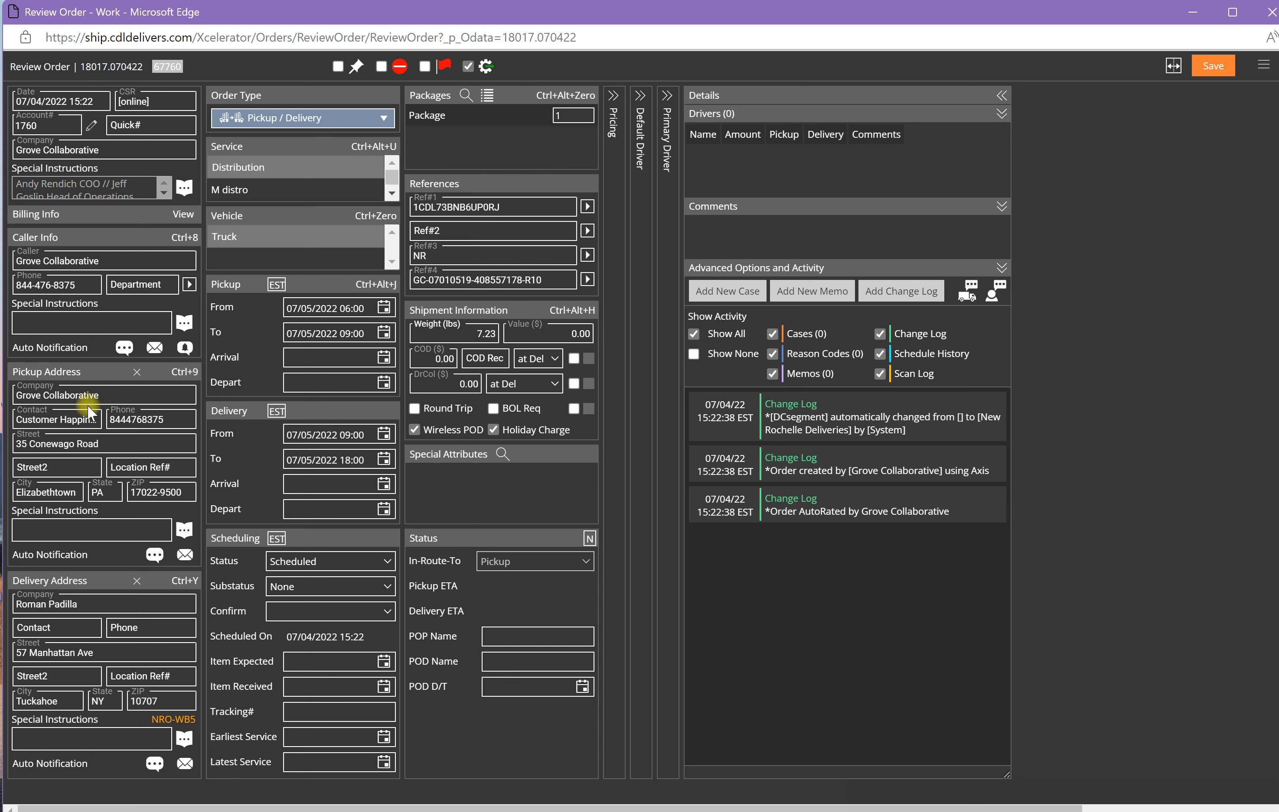
pyautogui.moveTo(116, 395); pyautogui.dragTo(32, 397)
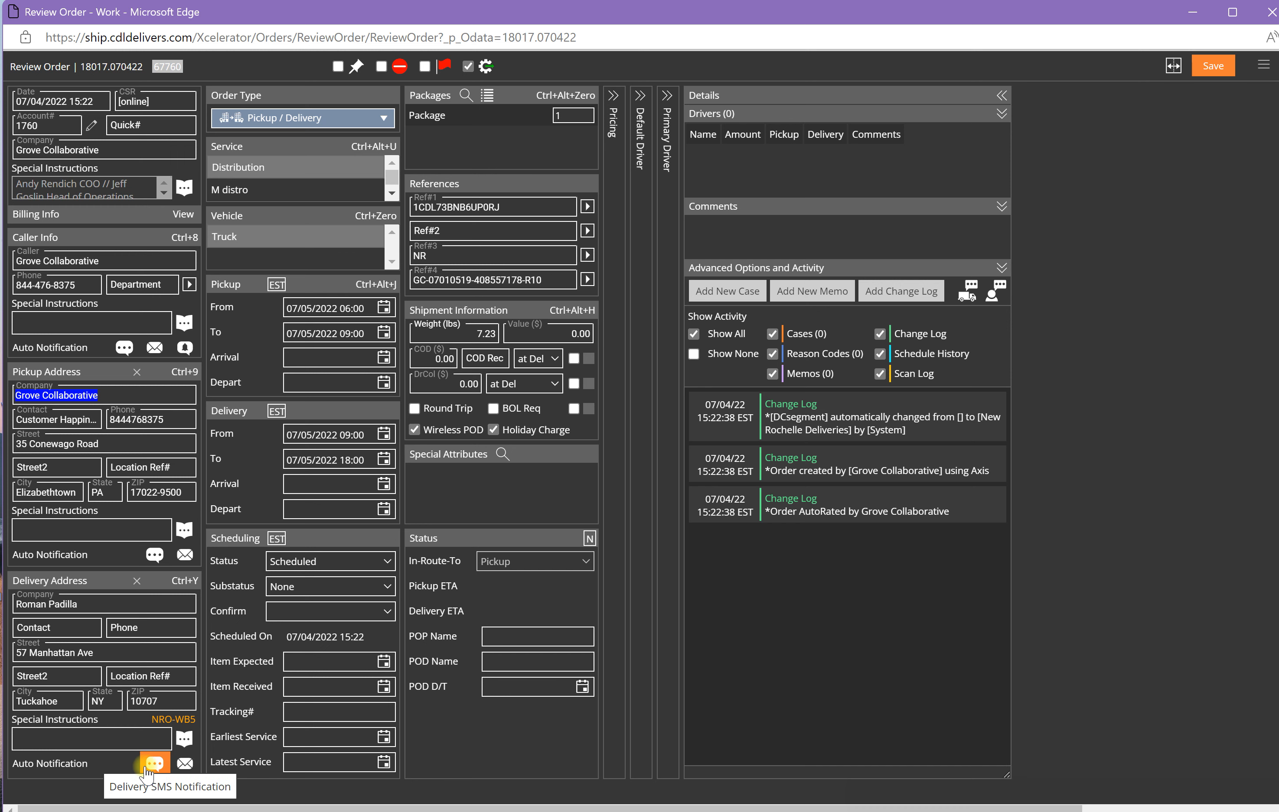
# - Open the delivery email notification settings and compare the Text, Email and Push options
pyautogui.click(180, 765)
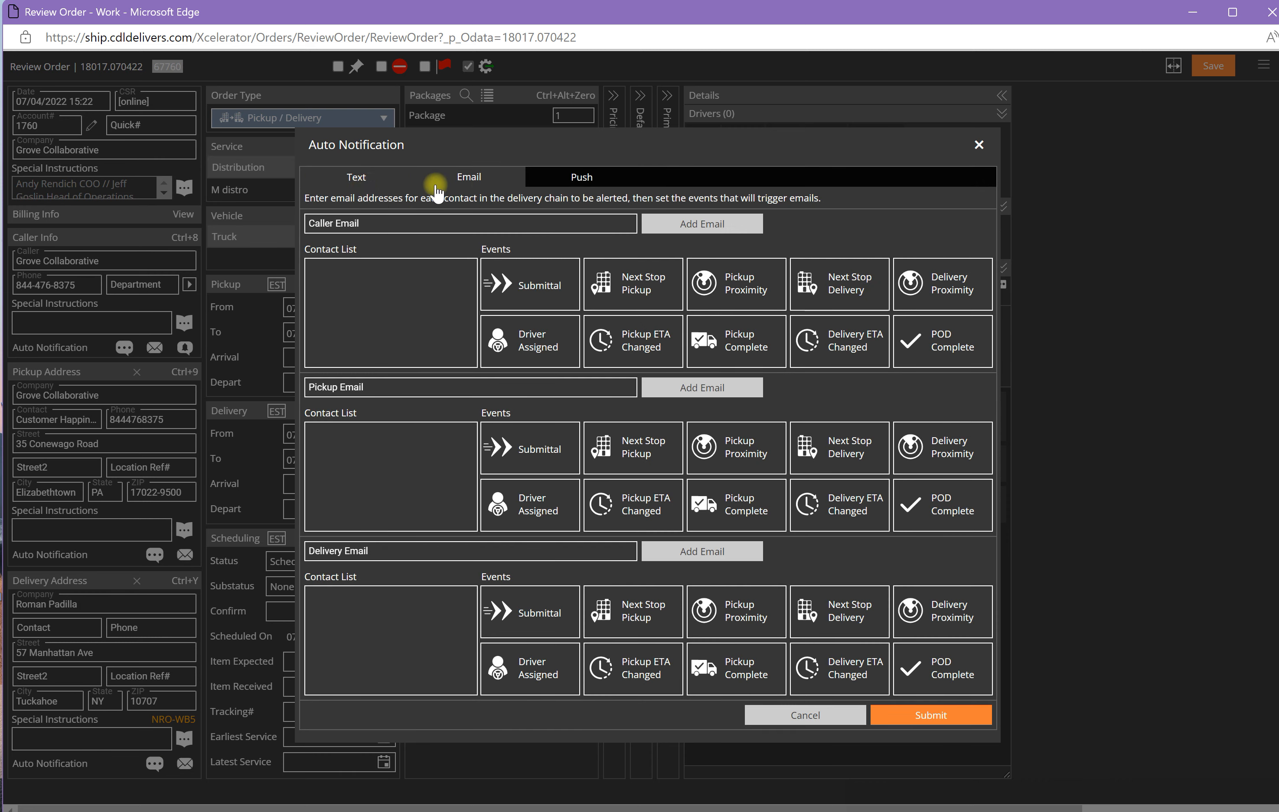
pyautogui.click(367, 183)
pyautogui.click(434, 178)
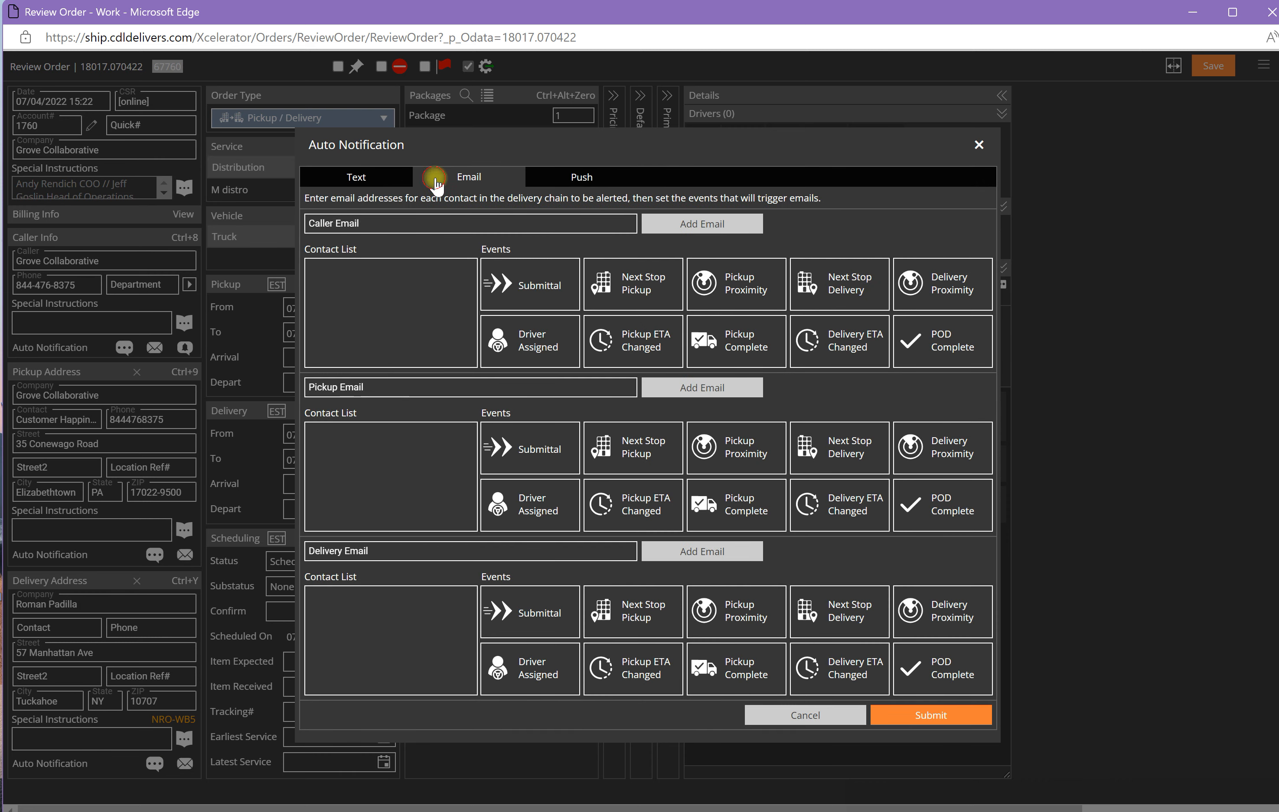
pyautogui.click(573, 177)
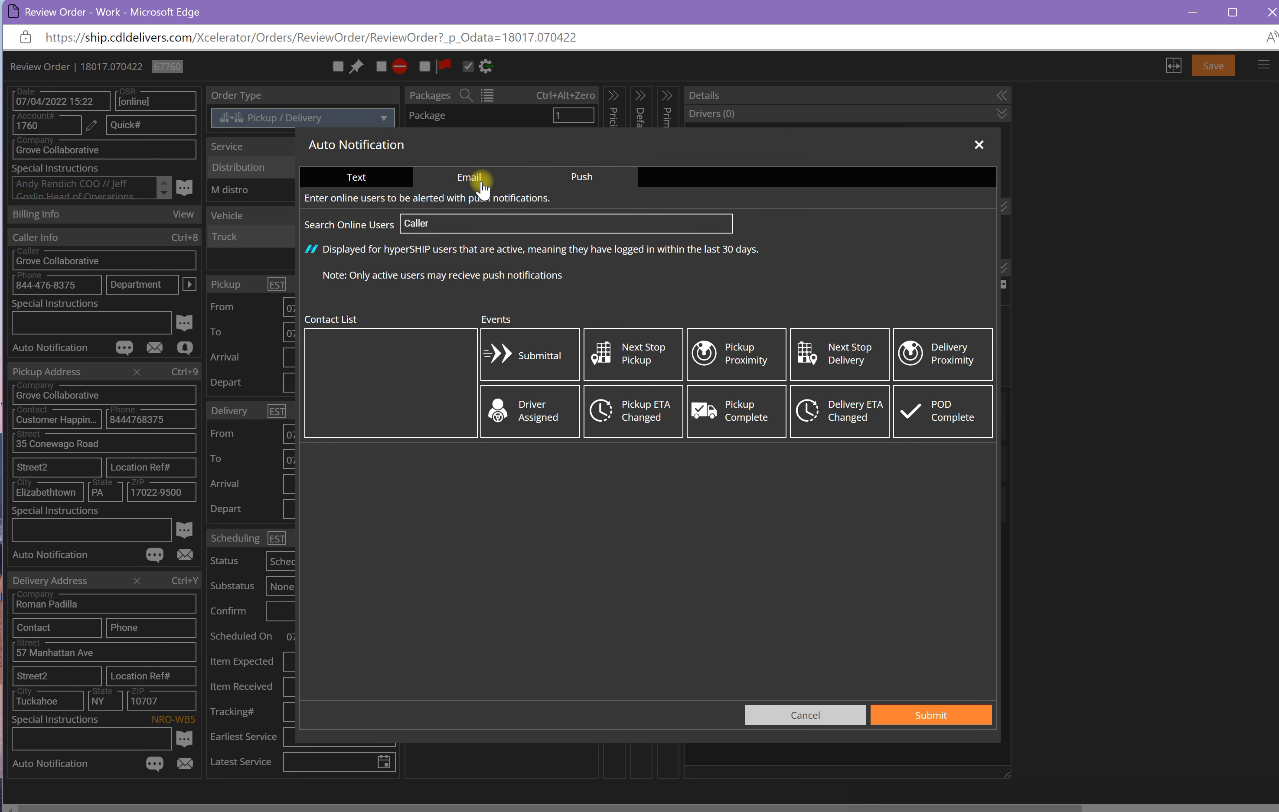
pyautogui.click(482, 185)
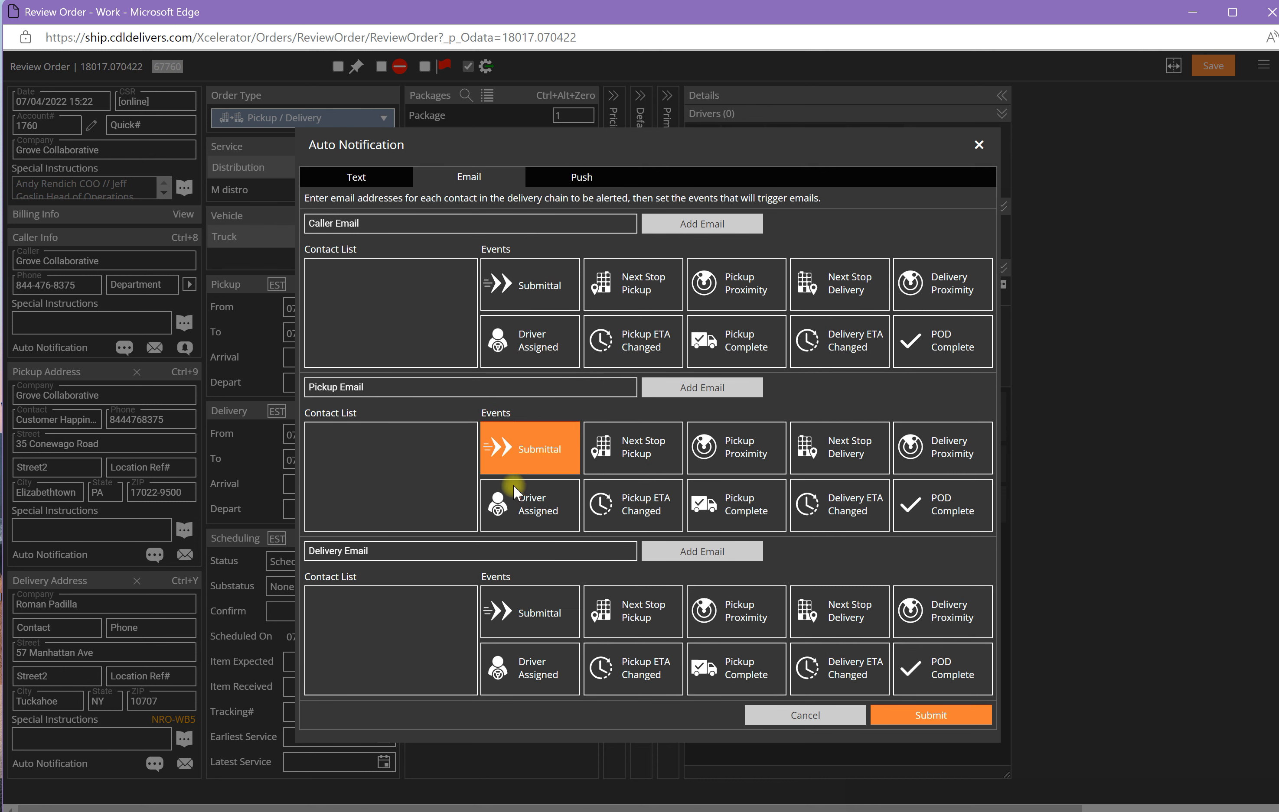
# - Add a delivery email contact and enable its Submittal, Pickup Proximity, Delivery Proximity, Pickup Complete and Delivery ETA Changed alerts
pyautogui.click(431, 550)
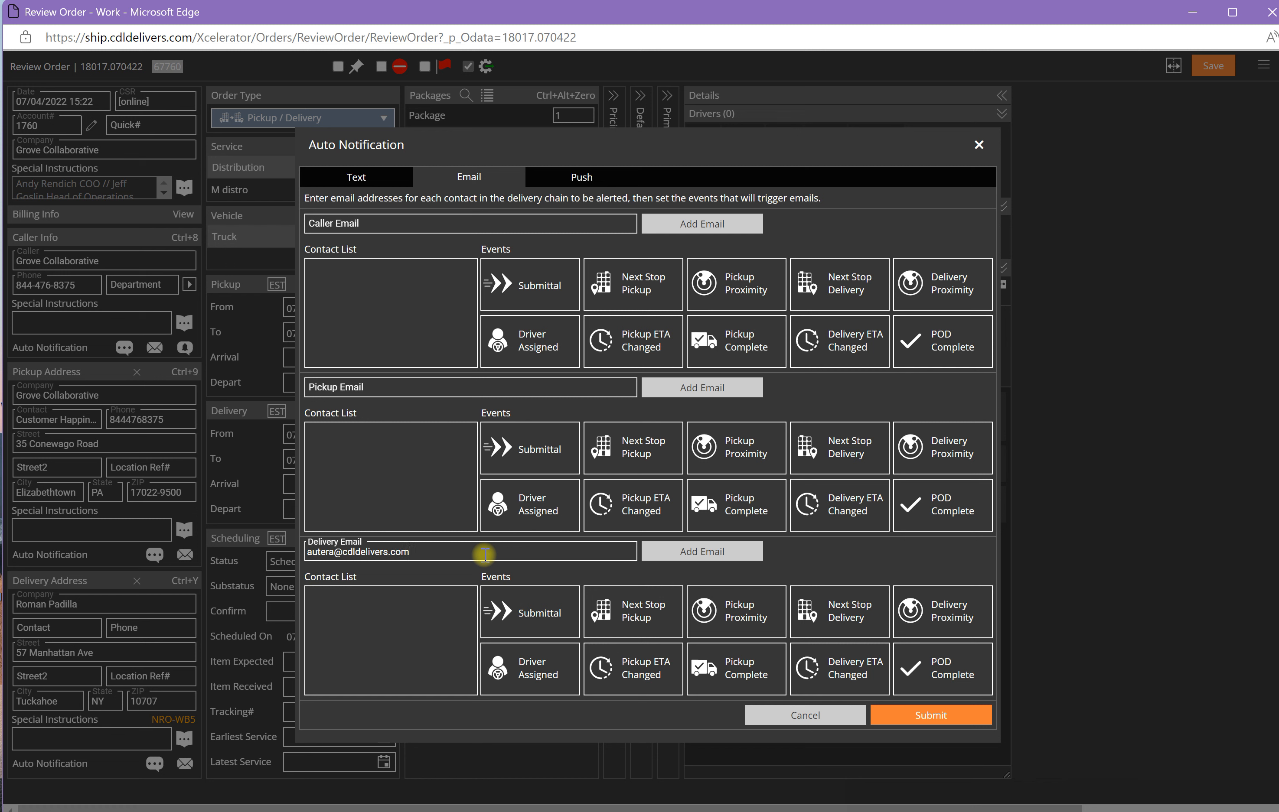
pyautogui.click(662, 551)
pyautogui.click(514, 615)
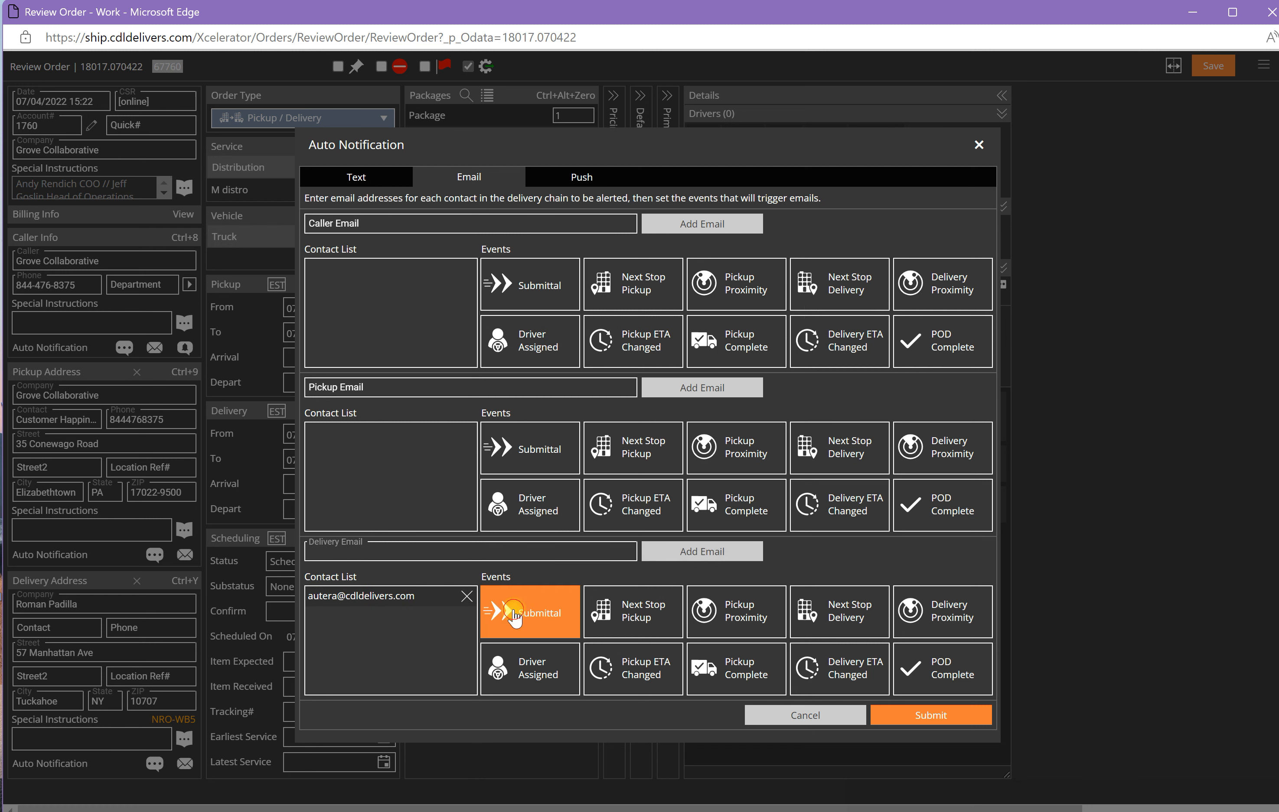
pyautogui.click(736, 611)
pyautogui.click(915, 611)
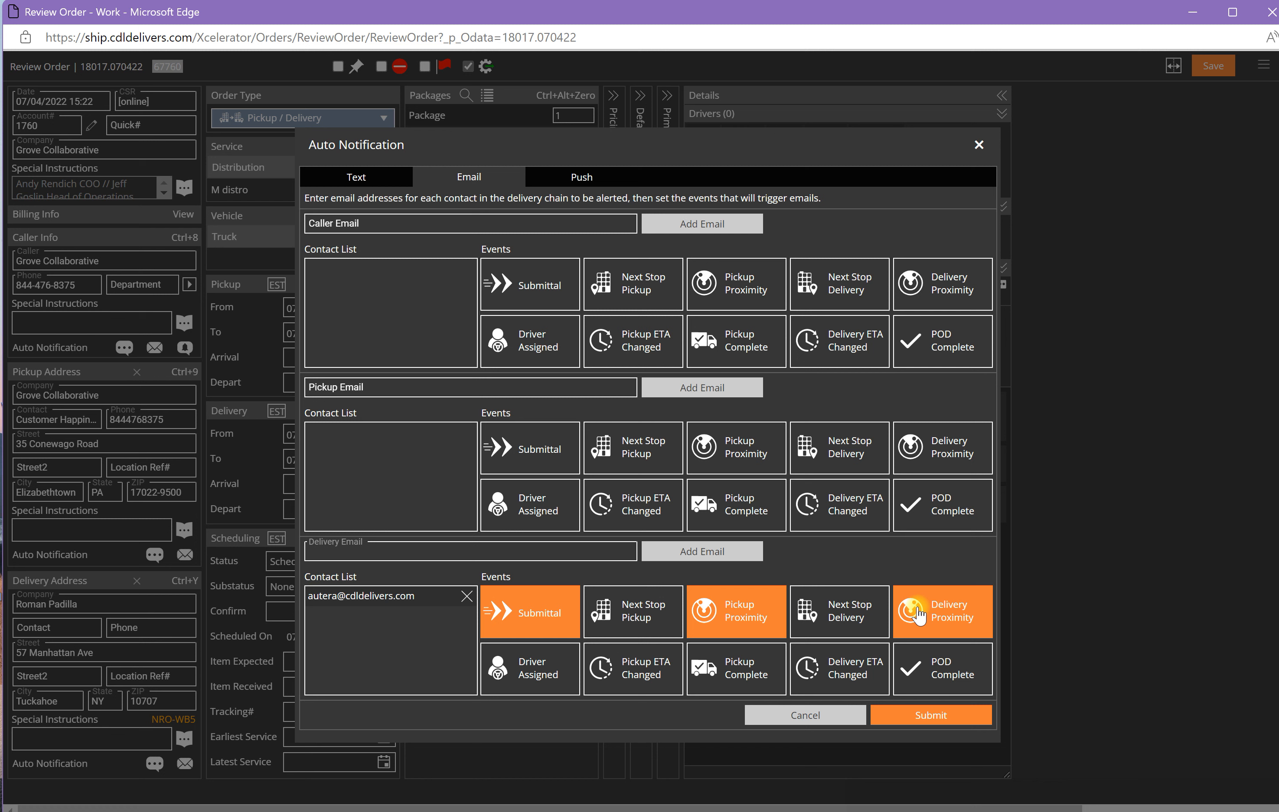
pyautogui.click(894, 658)
pyautogui.click(896, 662)
pyautogui.click(839, 671)
pyautogui.click(780, 673)
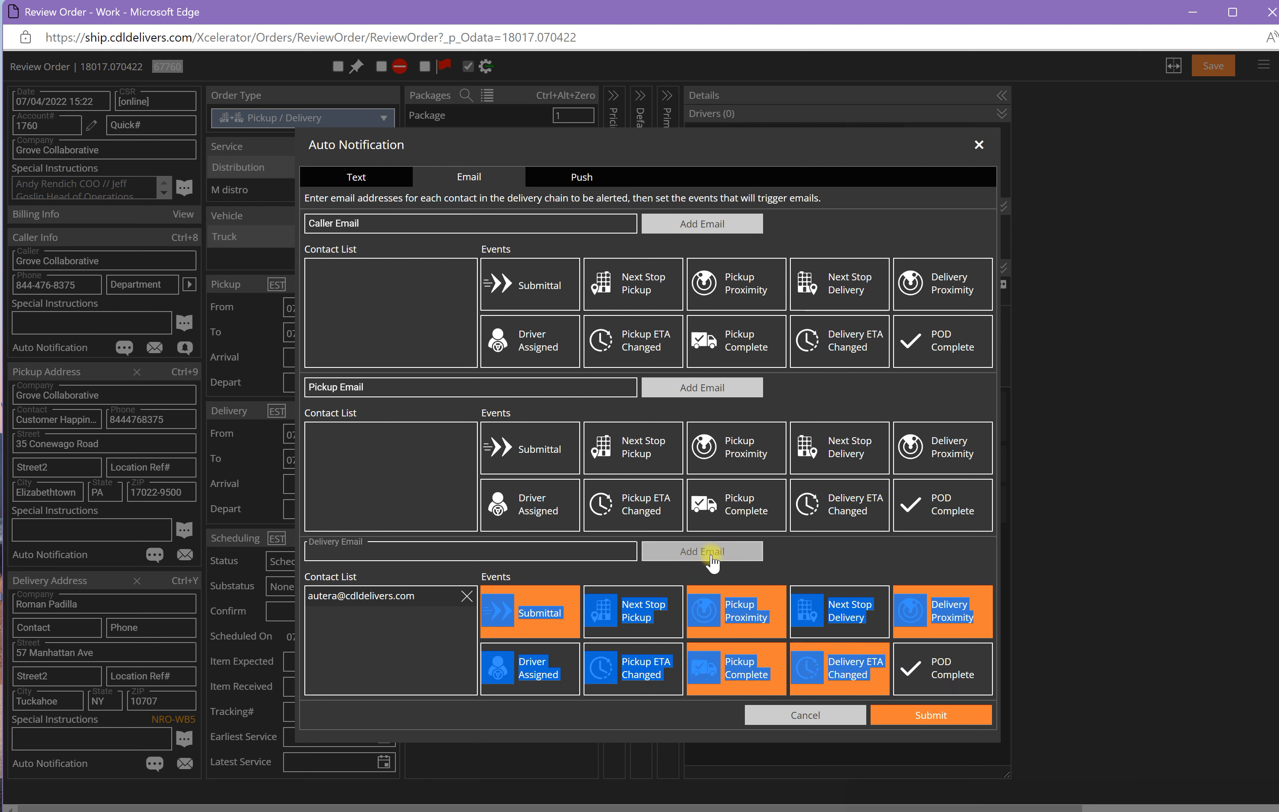
# - Check the pickup and delivery email entries and discard the auto notification changes
pyautogui.click(448, 387)
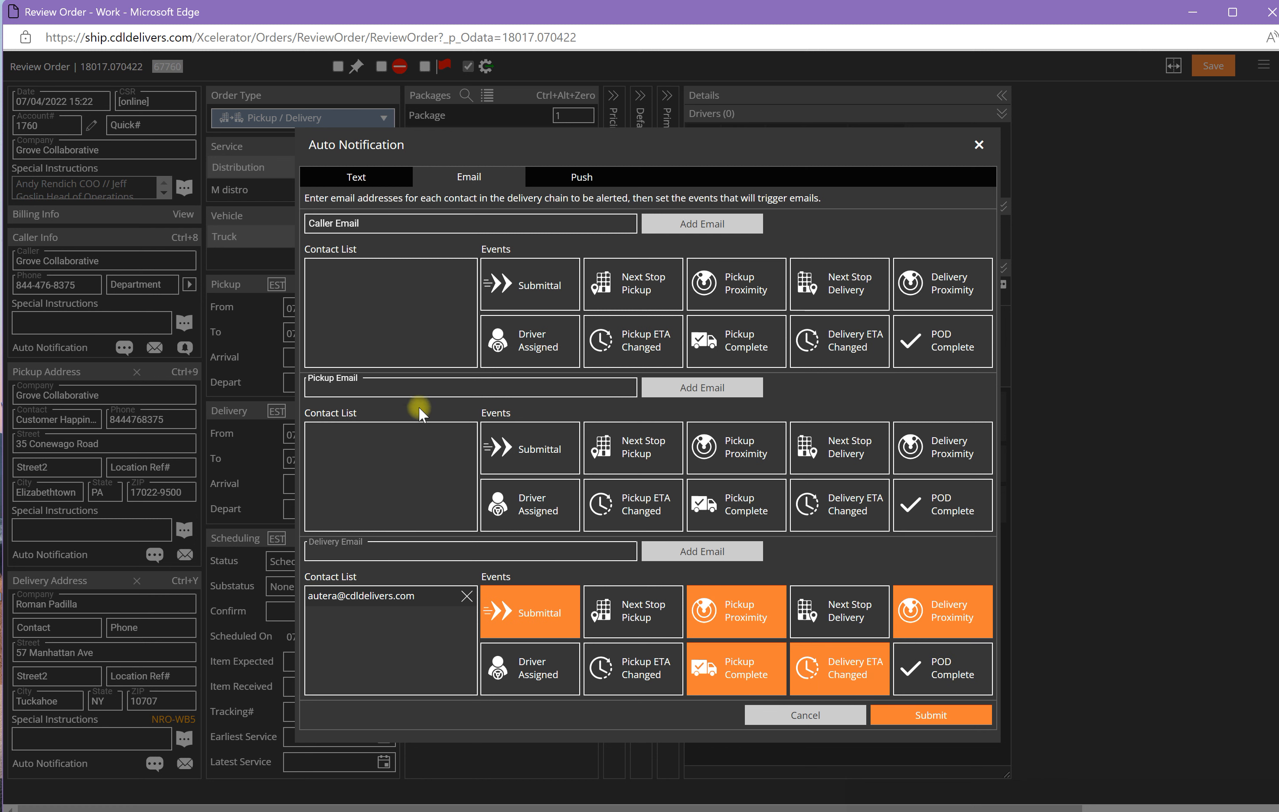
pyautogui.click(392, 552)
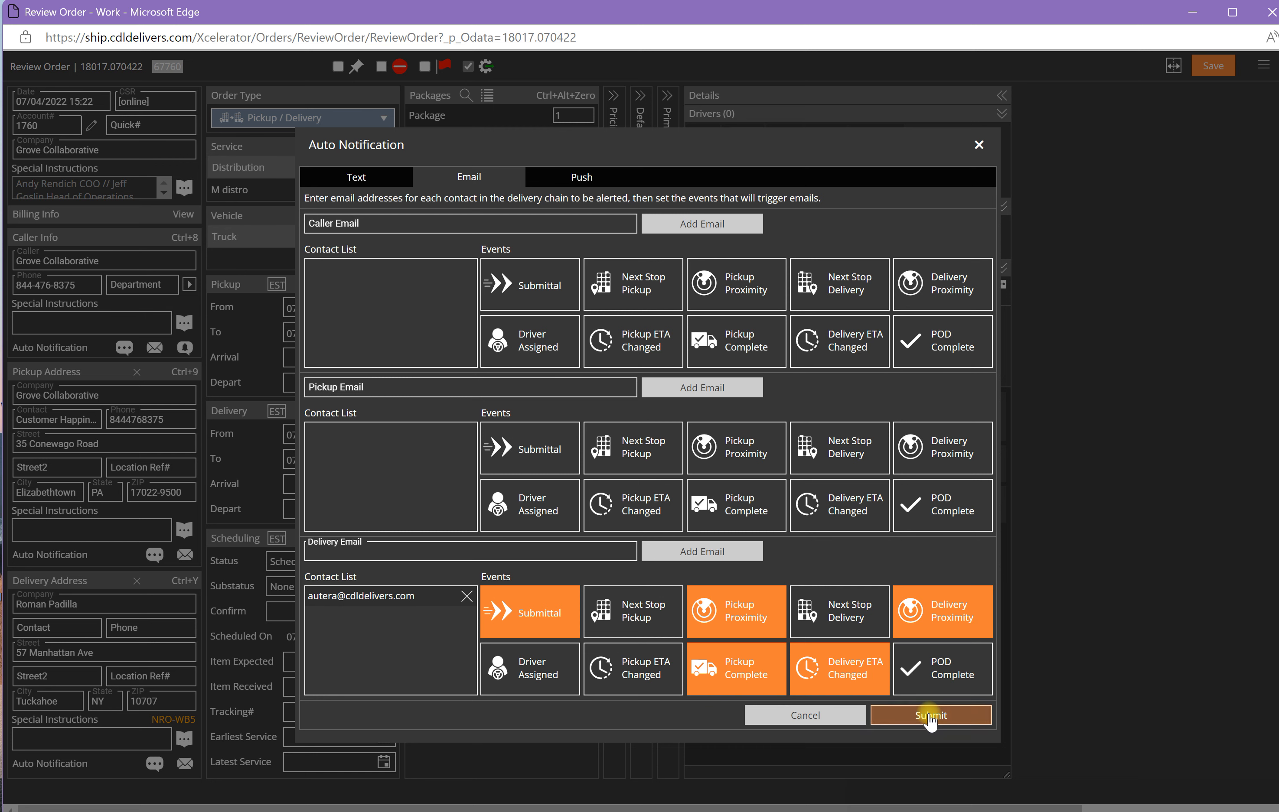
pyautogui.click(805, 716)
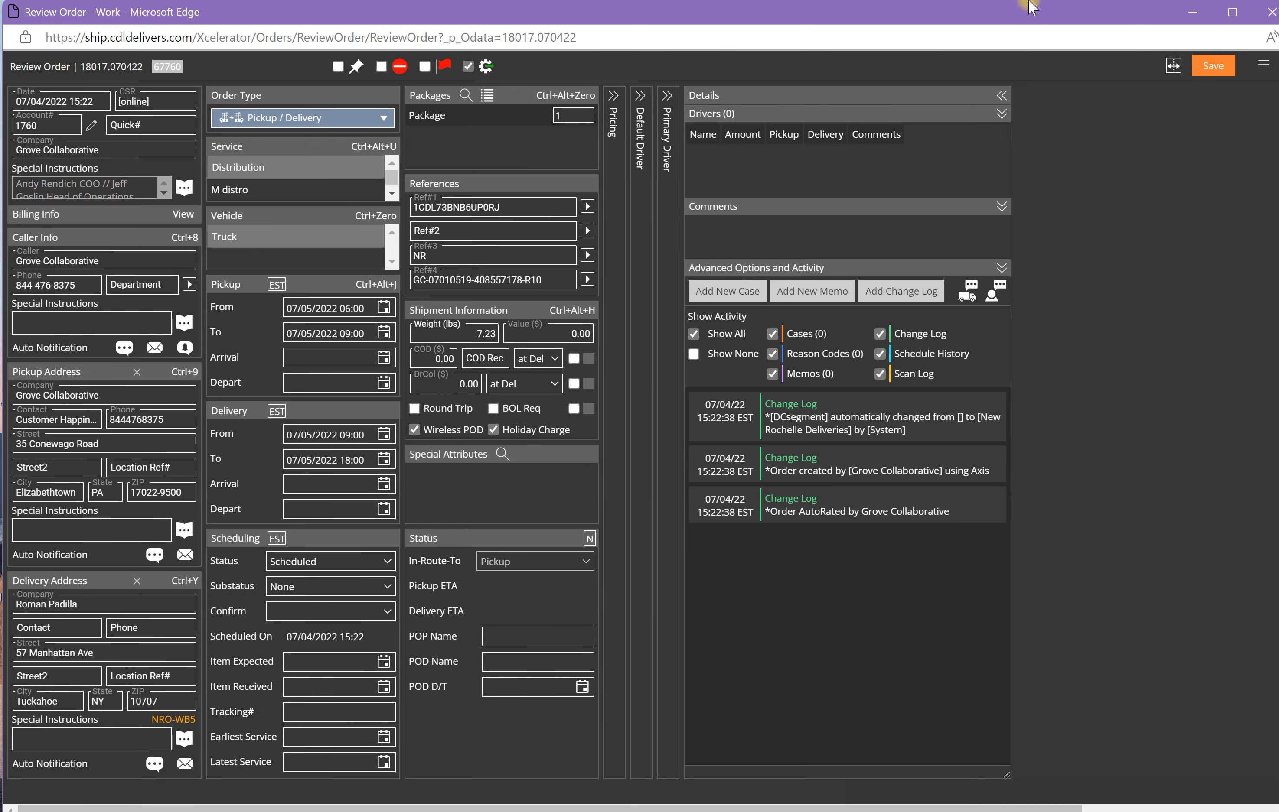
# - Close the current order and open the ID Logistics US order logged at 15:24:55 from the Event Viewer
pyautogui.click(1265, 11)
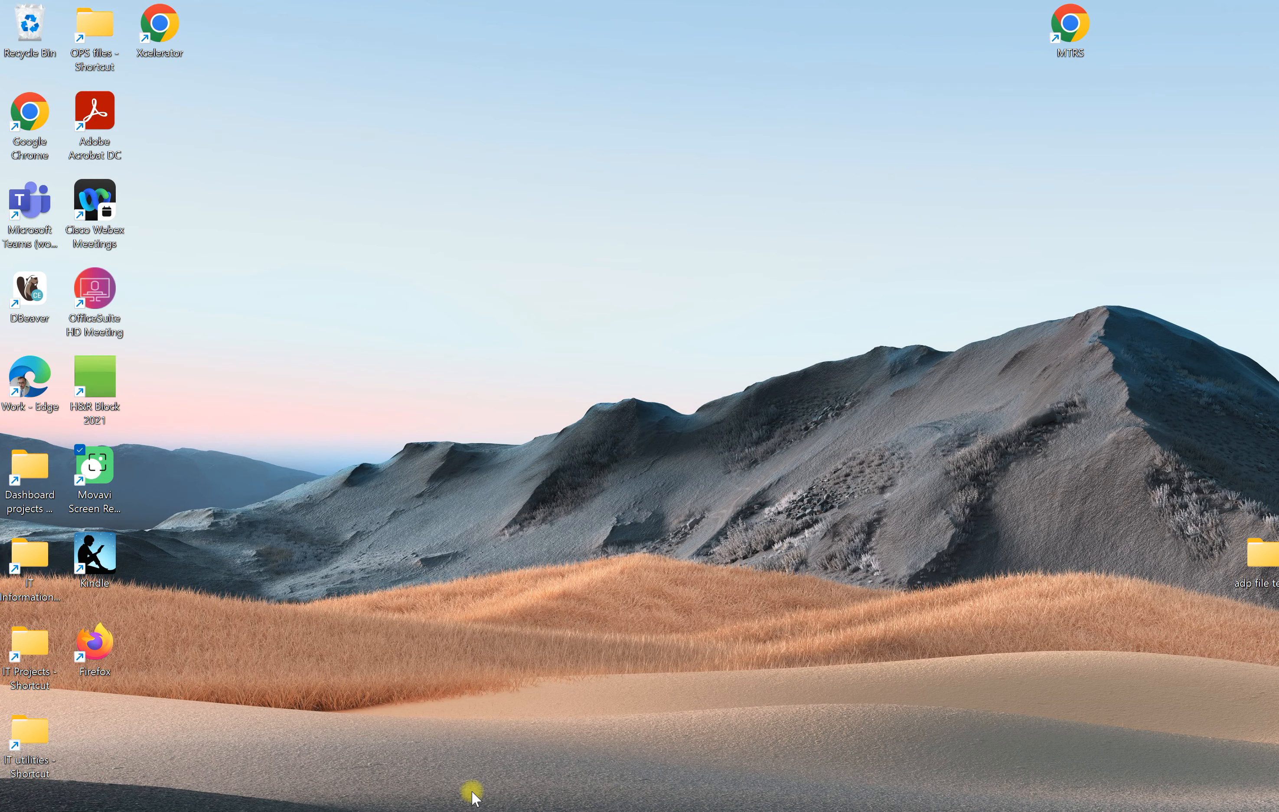
pyautogui.moveTo(500, 810)
pyautogui.click(583, 776)
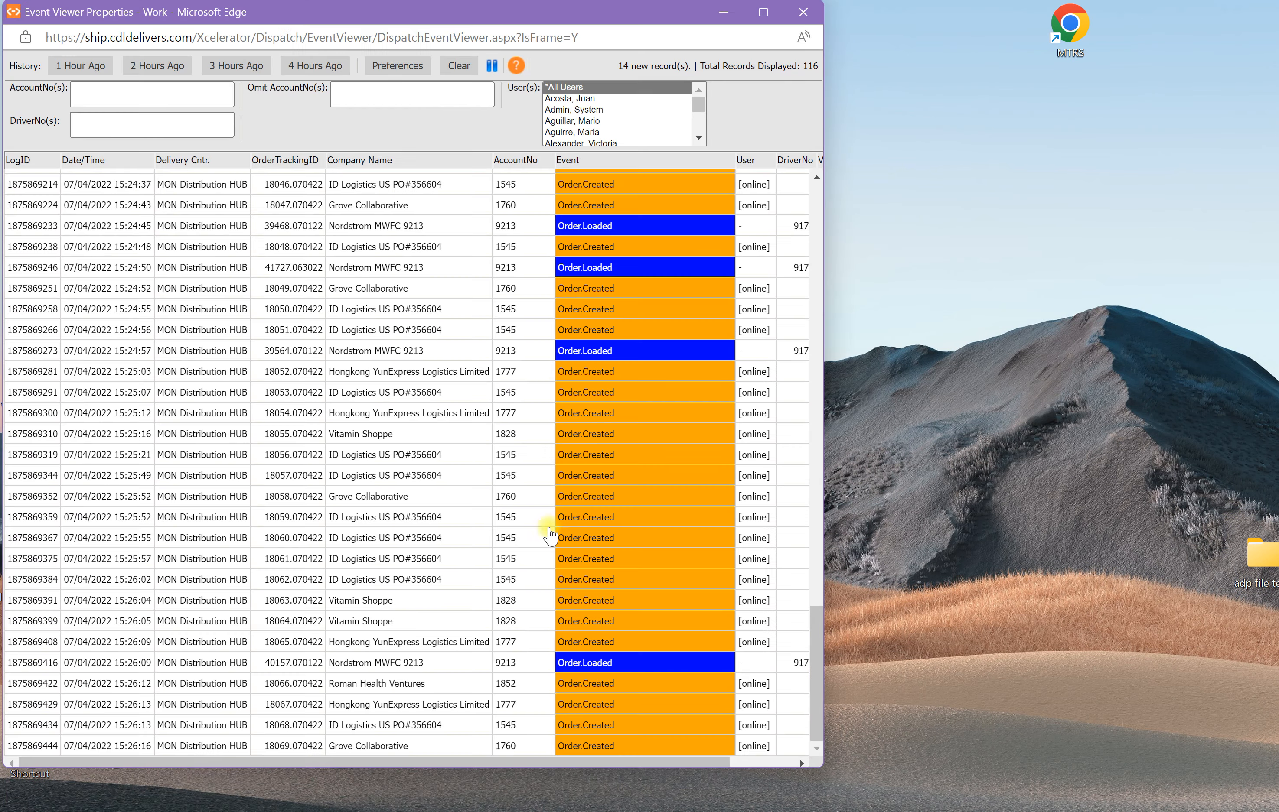
pyautogui.click(285, 310)
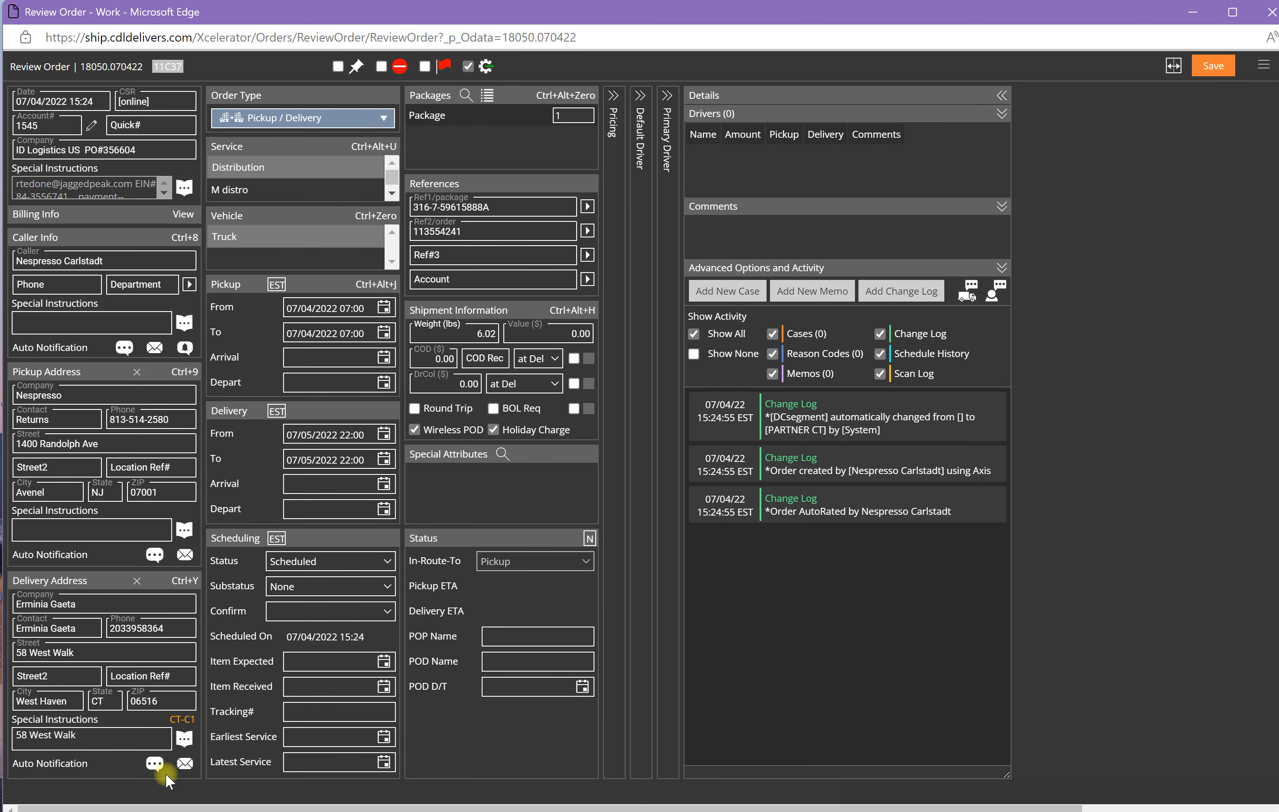
# - Open the delivery text notifications and try toggling the Driver Assigned, Pickup Complete and POD Complete events on and off
pyautogui.click(159, 763)
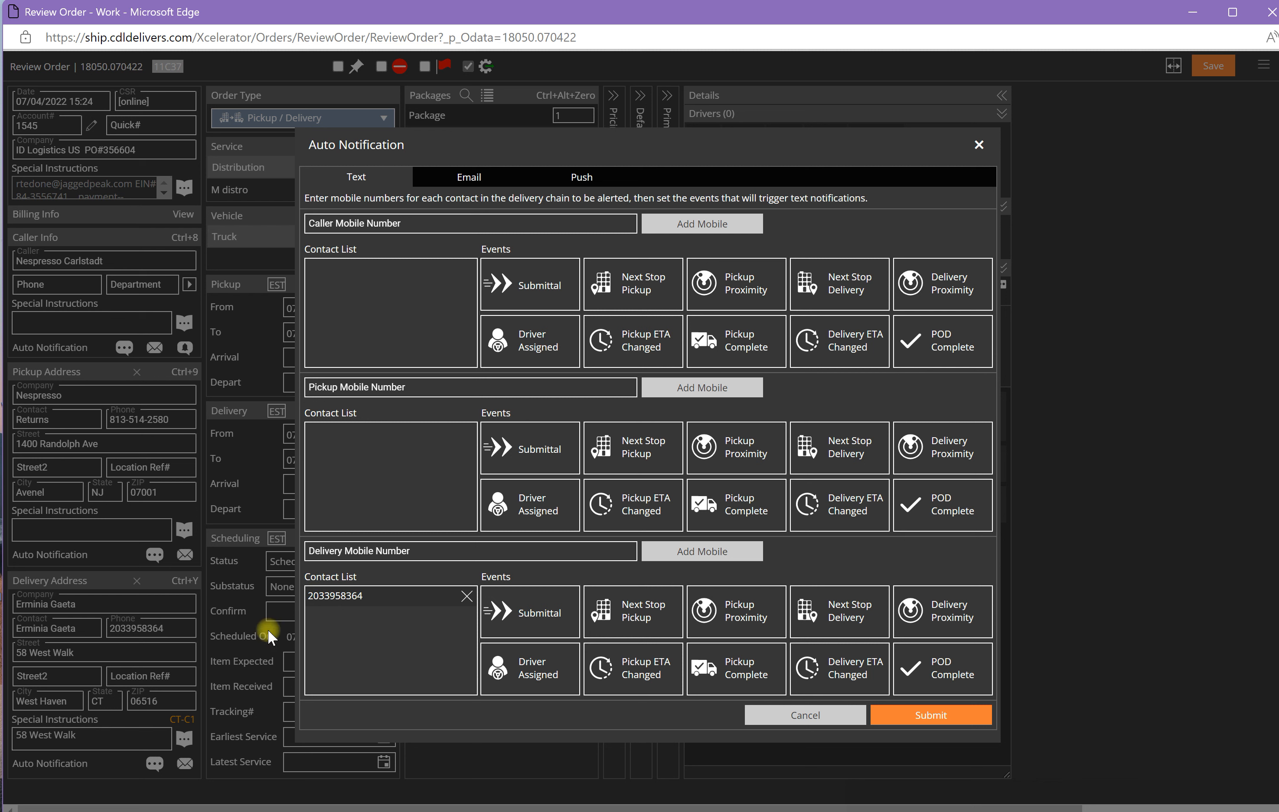
pyautogui.click(765, 662)
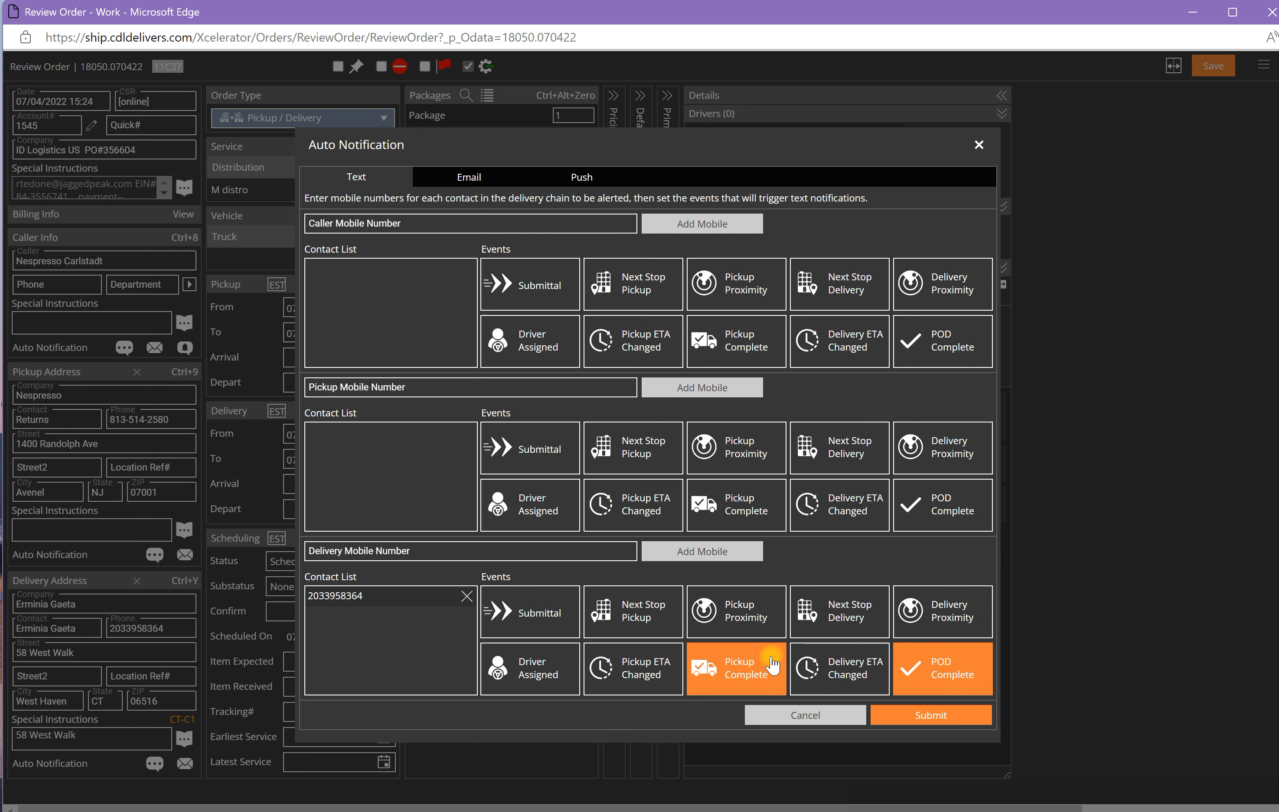
pyautogui.click(538, 671)
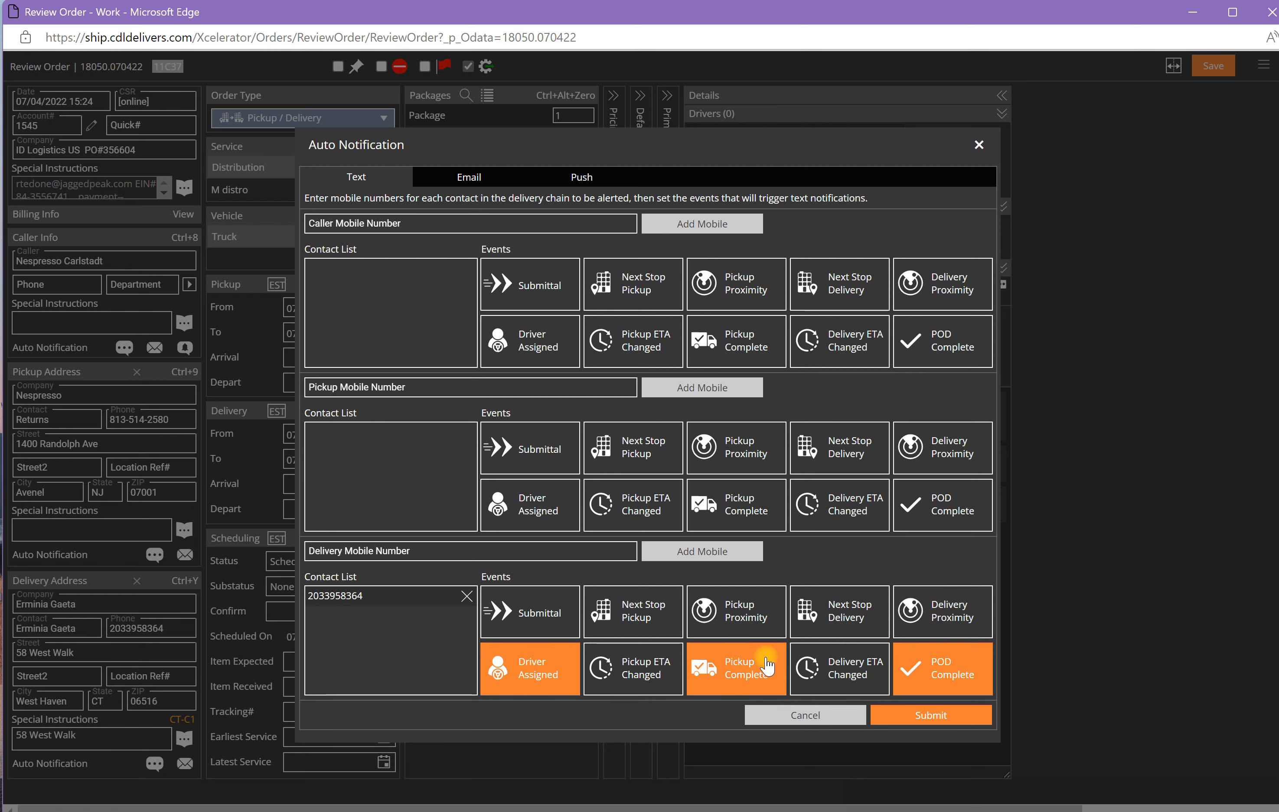
pyautogui.click(523, 672)
pyautogui.click(731, 664)
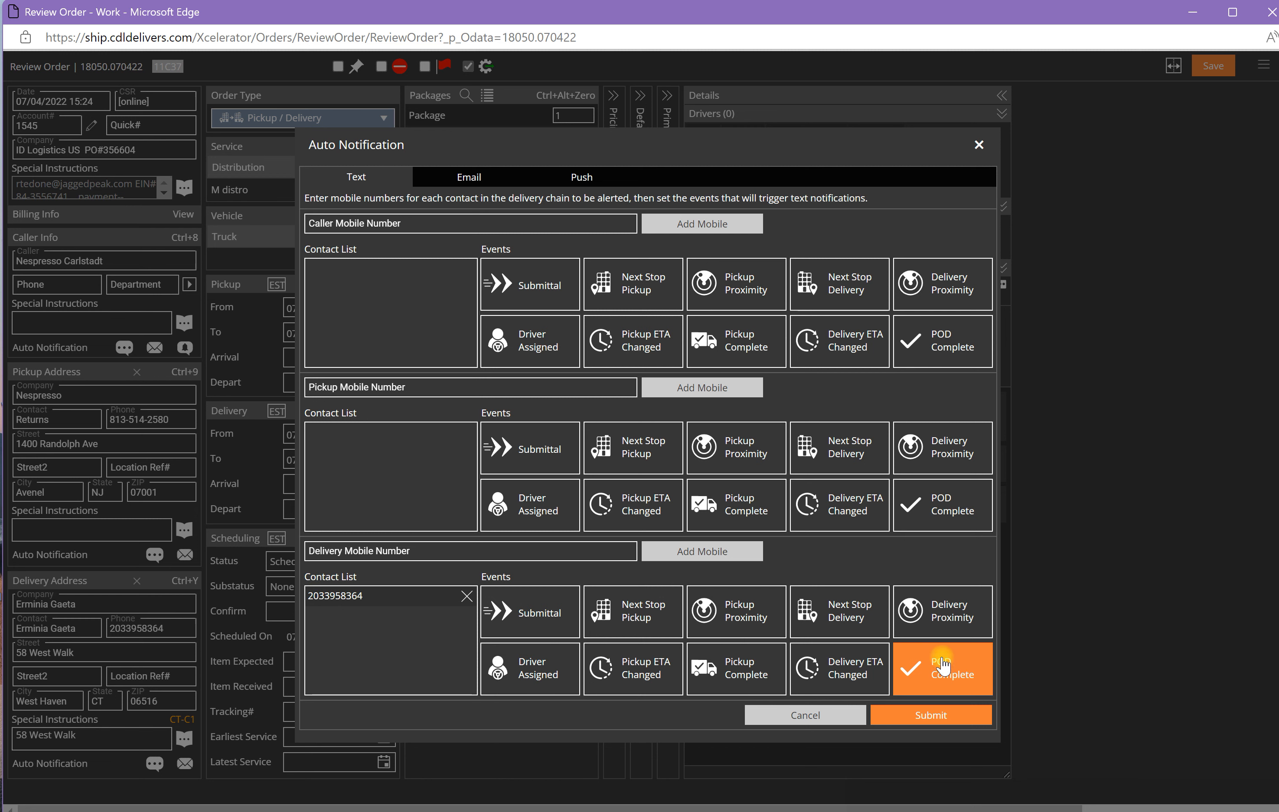
pyautogui.click(942, 660)
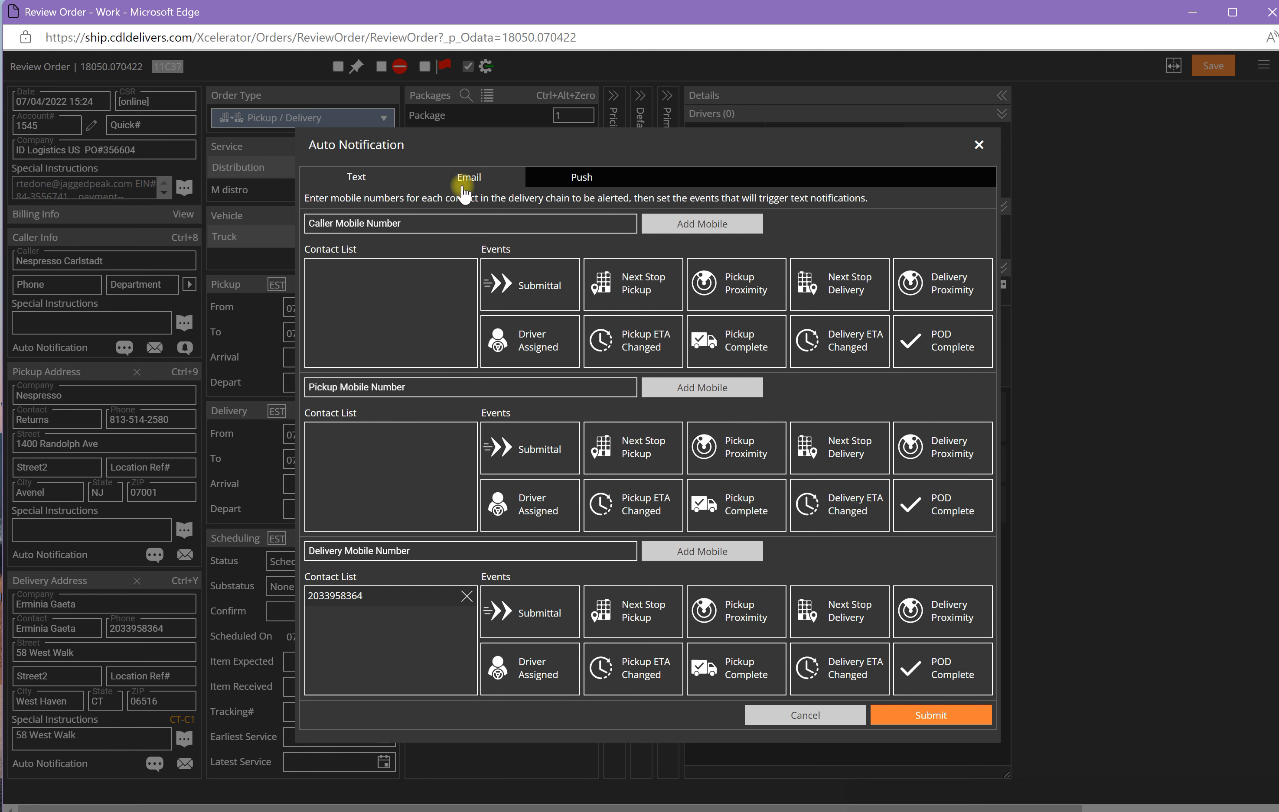
# - View the order's email notification settings for the caller, pickup and delivery contacts
pyautogui.click(963, 714)
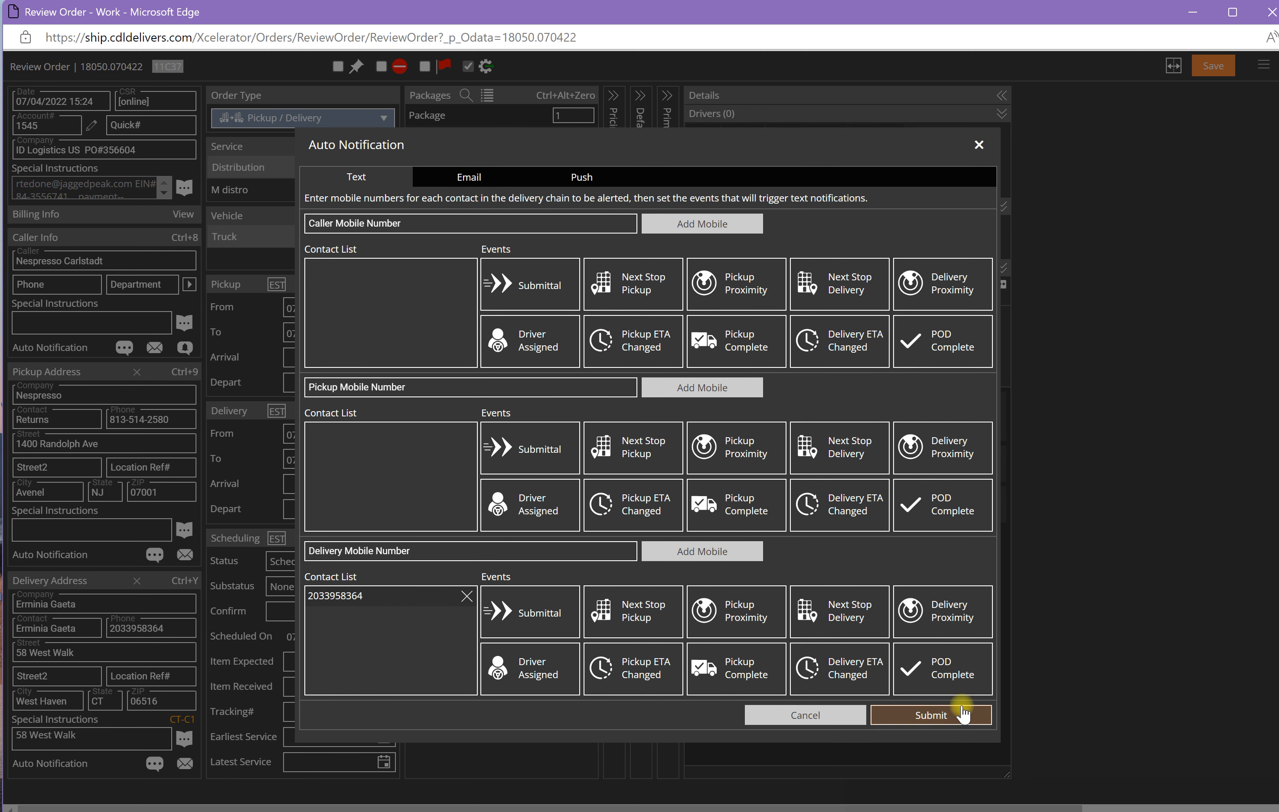
pyautogui.click(467, 177)
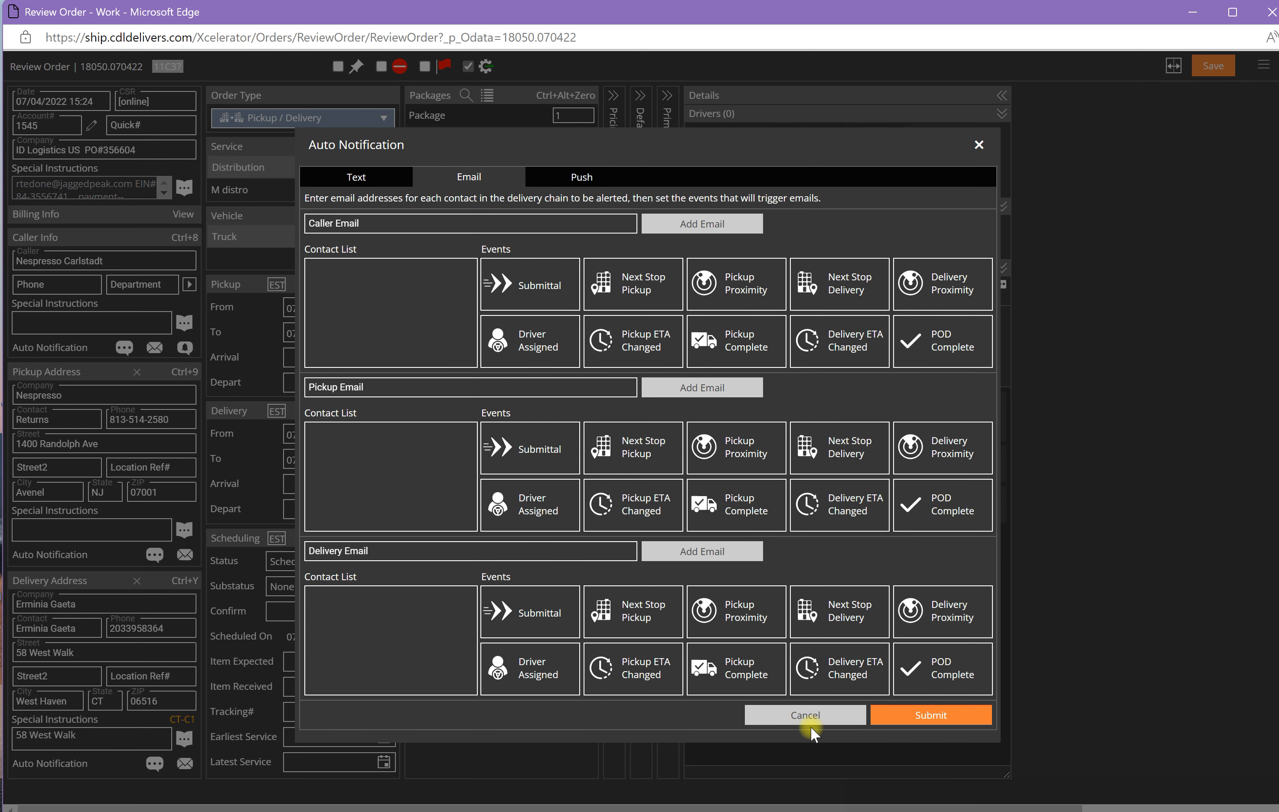
# - Dismiss the email notification settings and review the Order Type options, keeping Pickup / Delivery
pyautogui.click(806, 716)
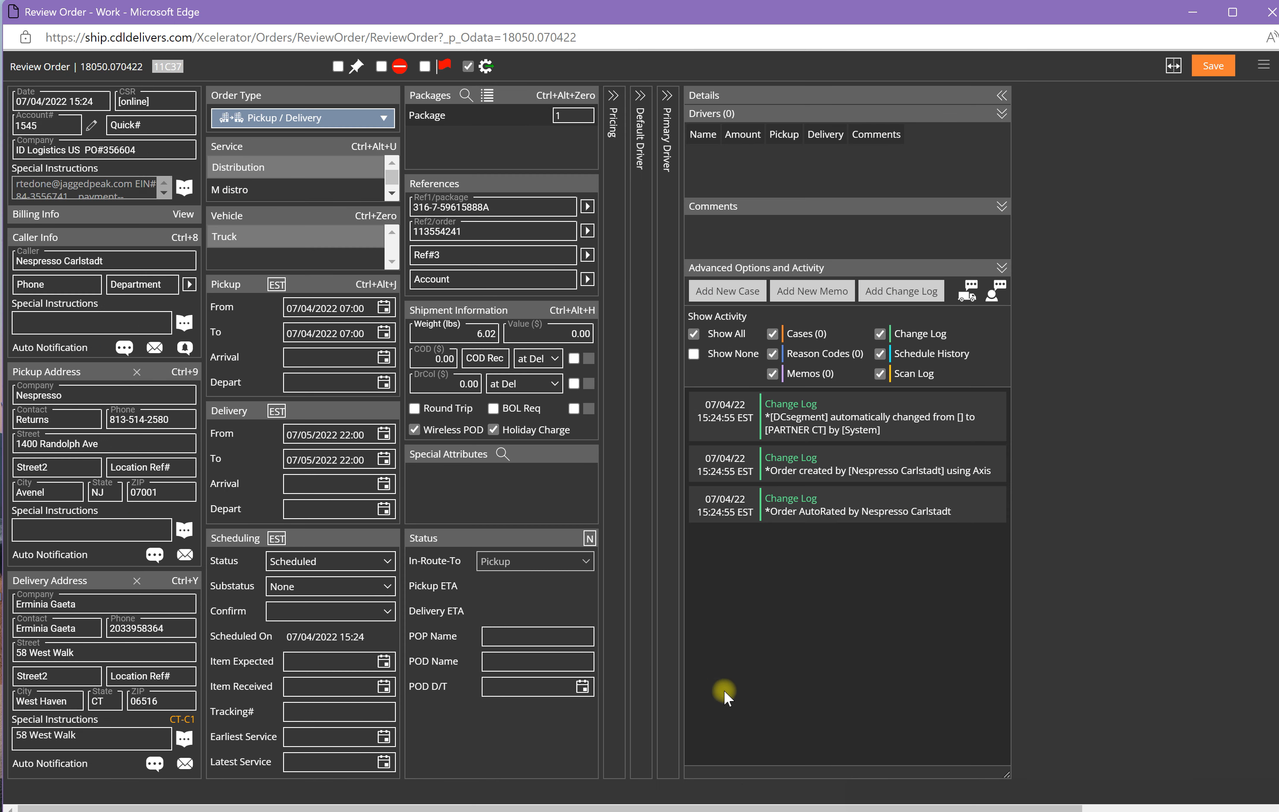
pyautogui.click(1215, 66)
pyautogui.click(382, 127)
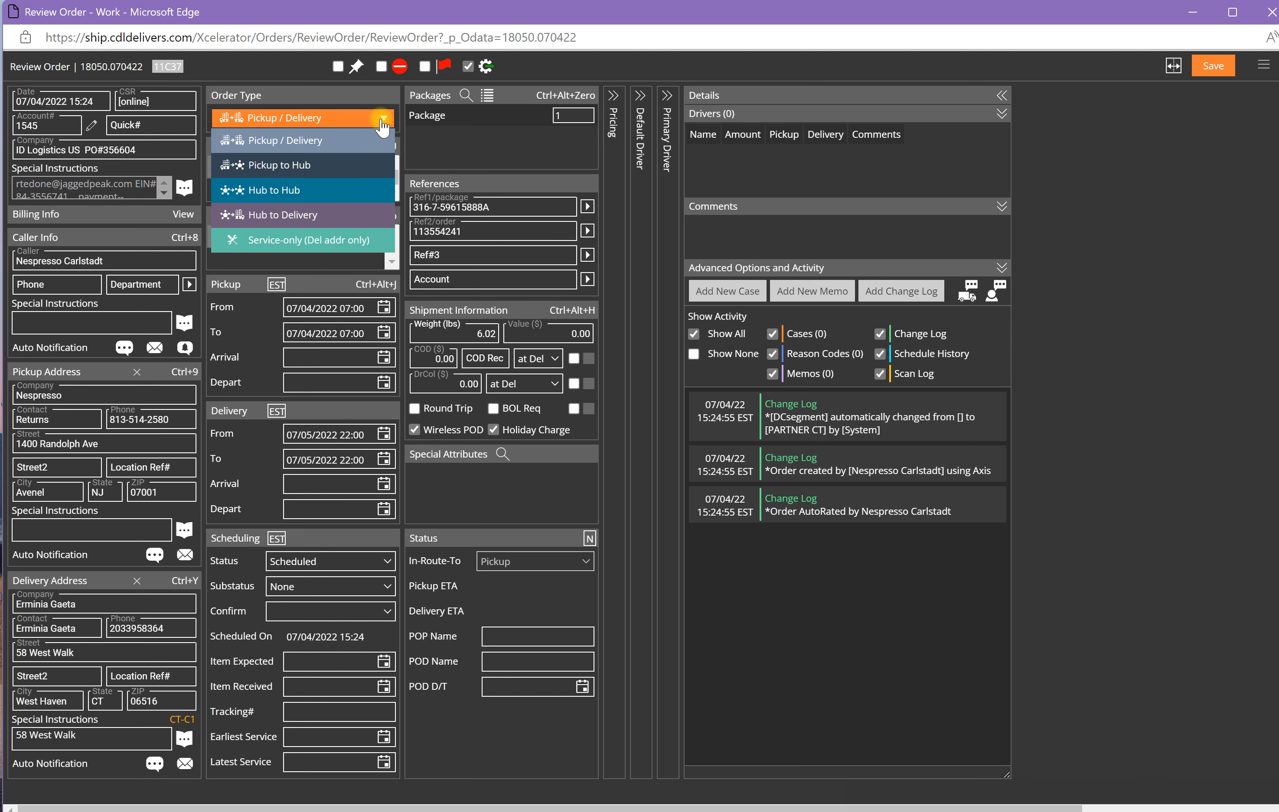
pyautogui.click(285, 118)
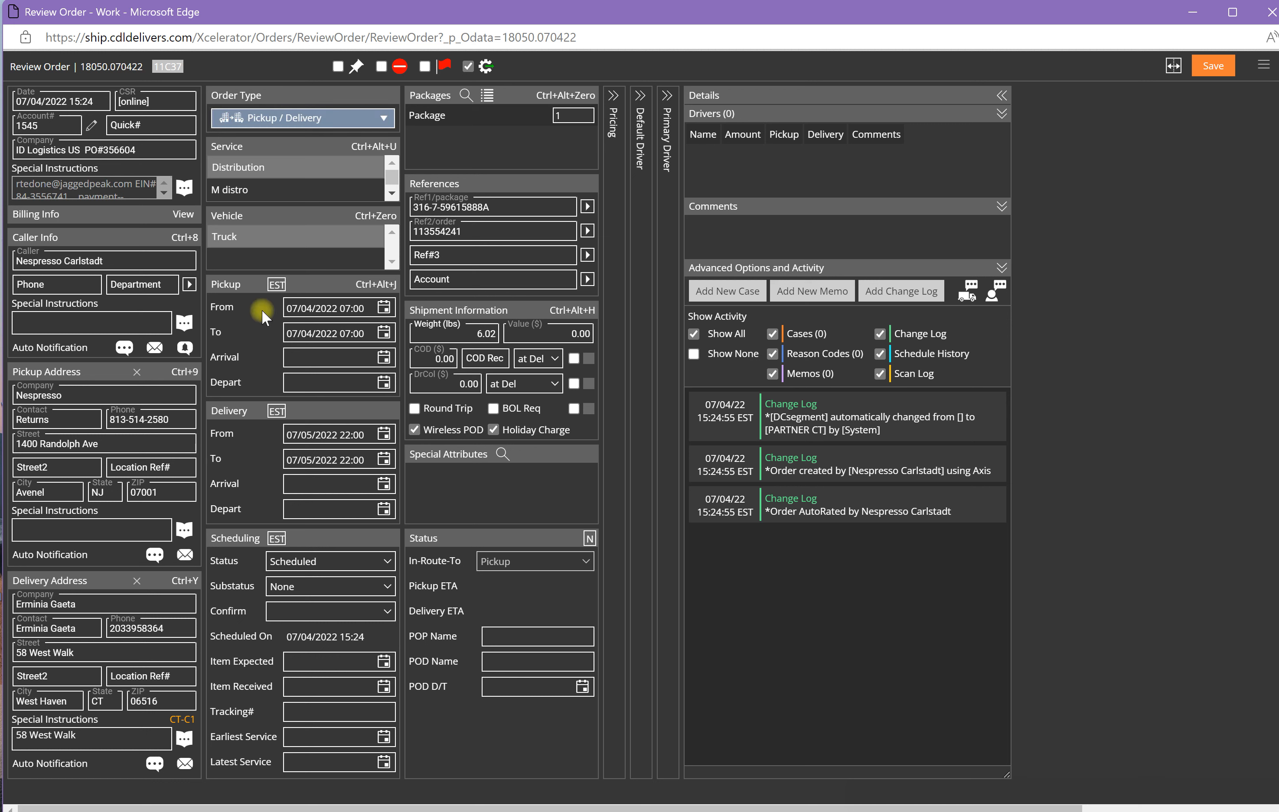
pyautogui.click(390, 121)
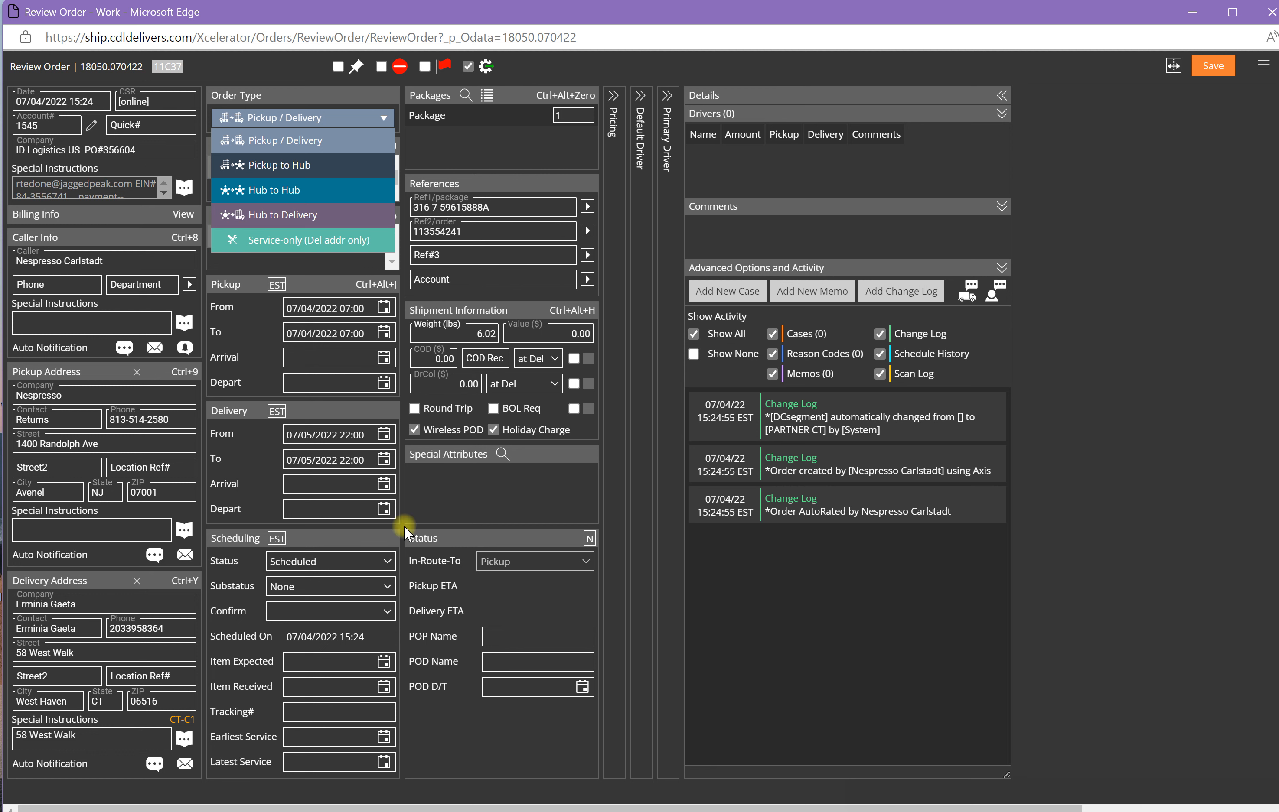
pyautogui.click(1147, 397)
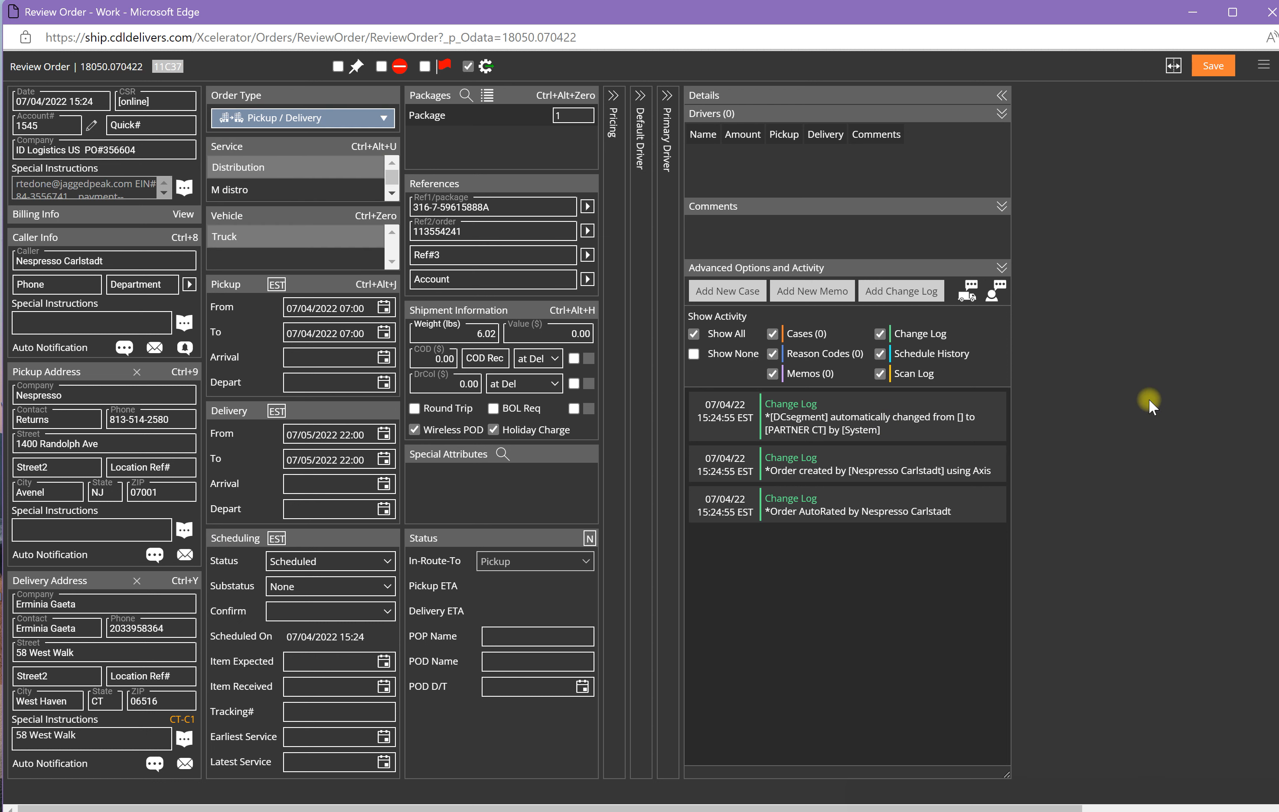
# - Browse through the available services in the order's Service list and return to Distribution
pyautogui.click(391, 192)
pyautogui.click(390, 191)
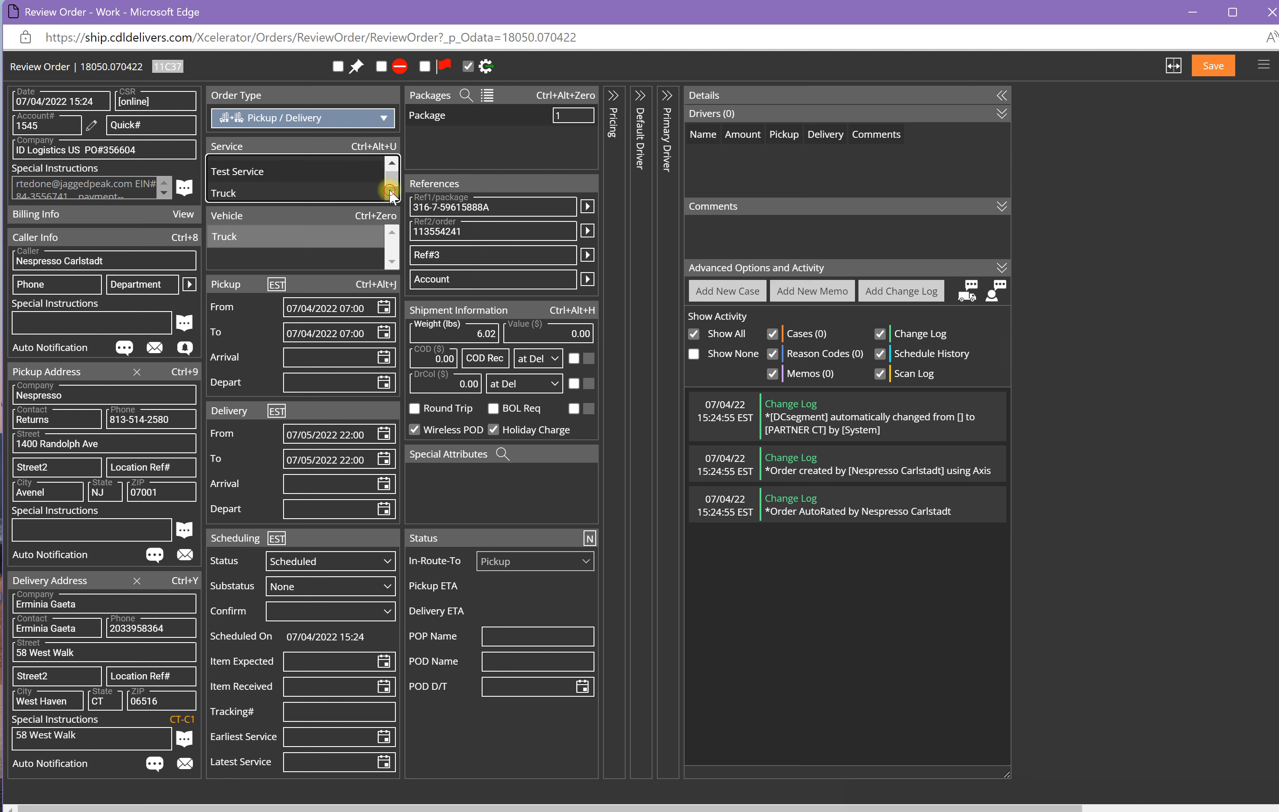
pyautogui.click(390, 162)
pyautogui.click(391, 162)
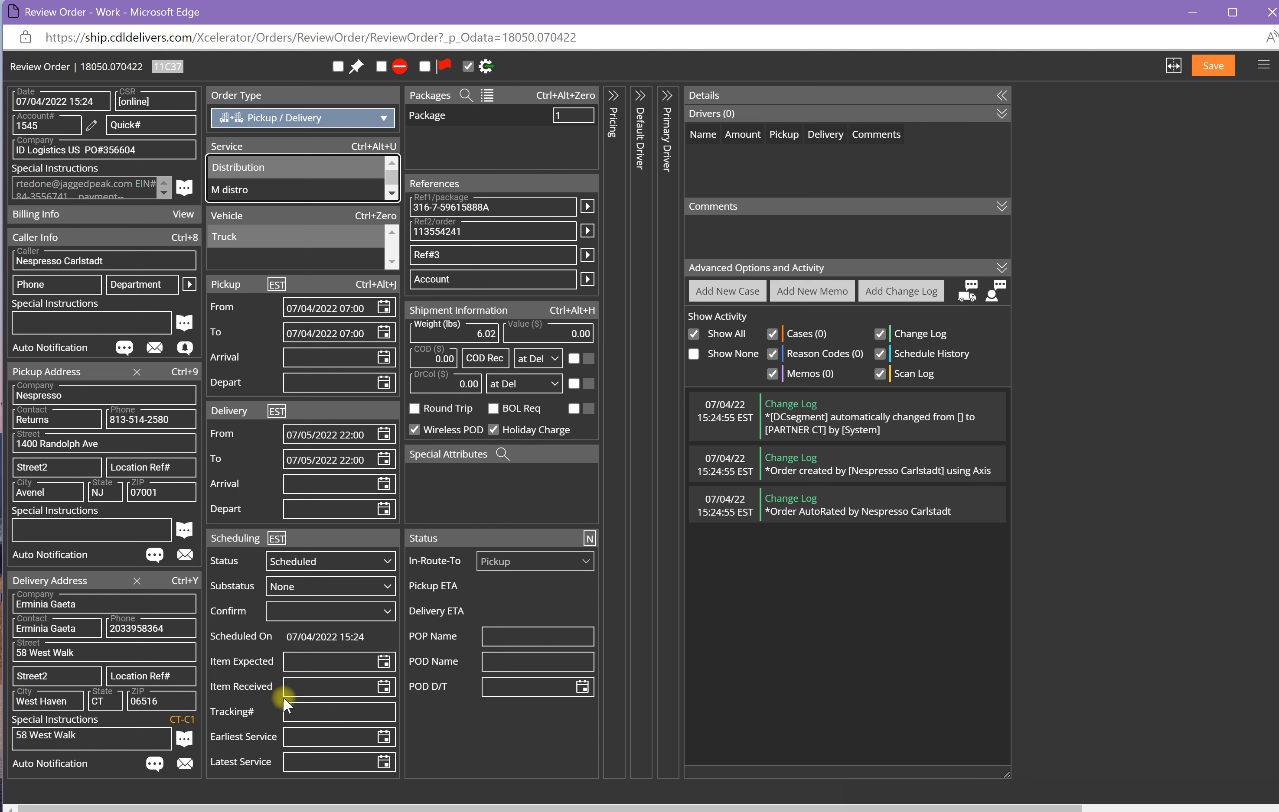
# - Review the scheduling Status options and the order's itemized package details without changing anything
pyautogui.click(387, 562)
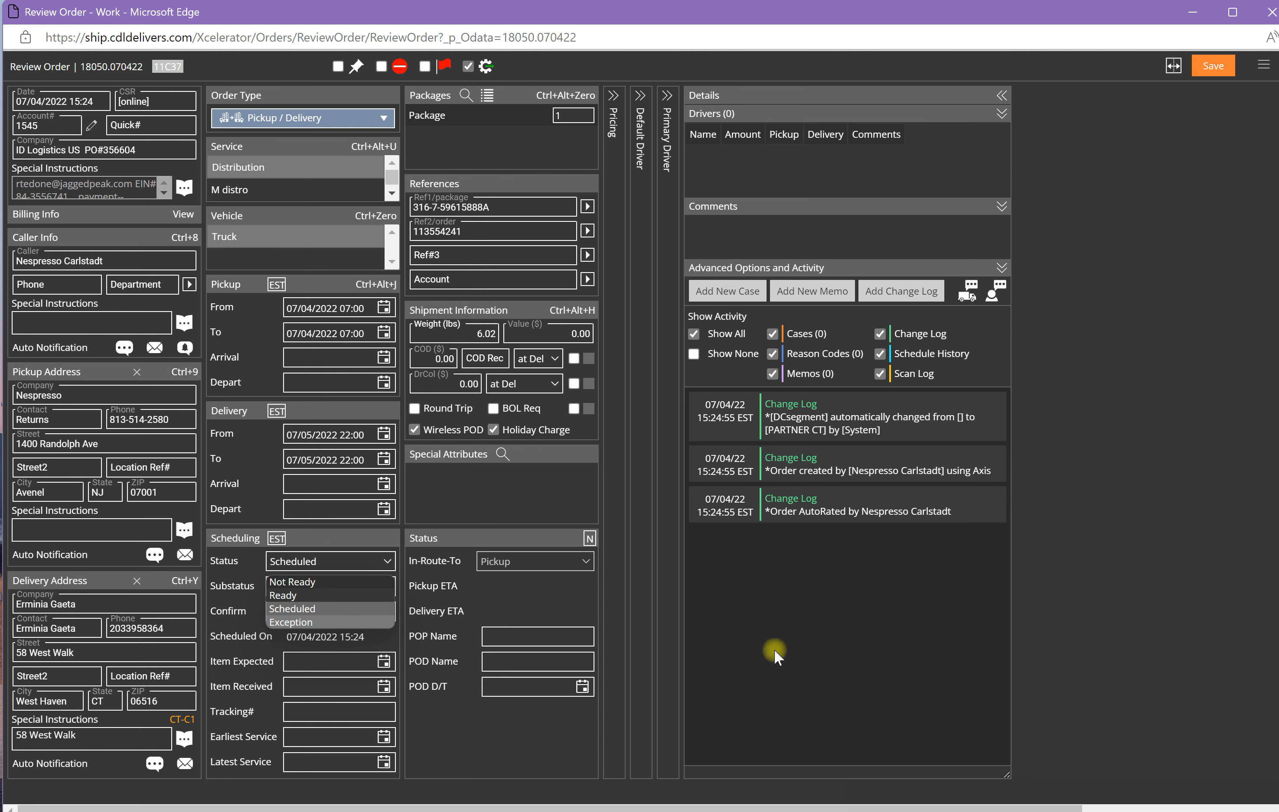
pyautogui.click(820, 635)
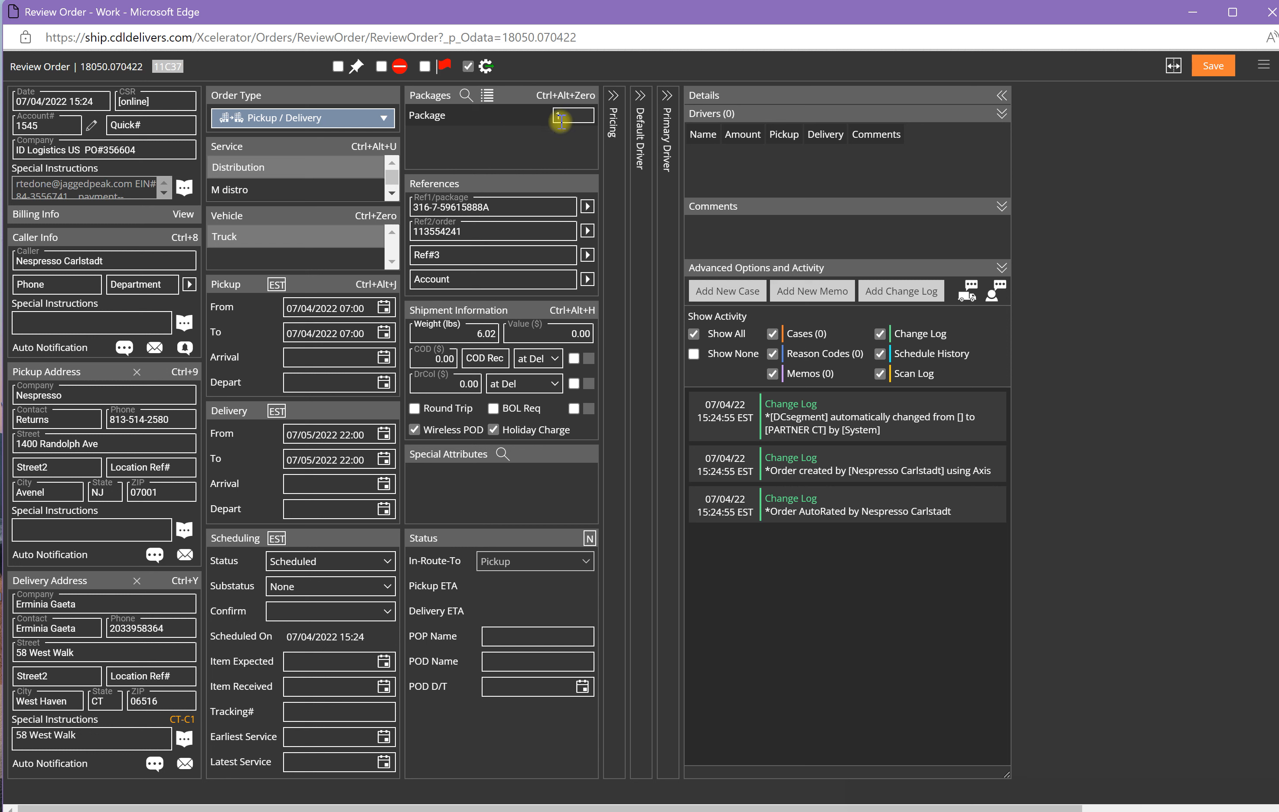
pyautogui.click(490, 101)
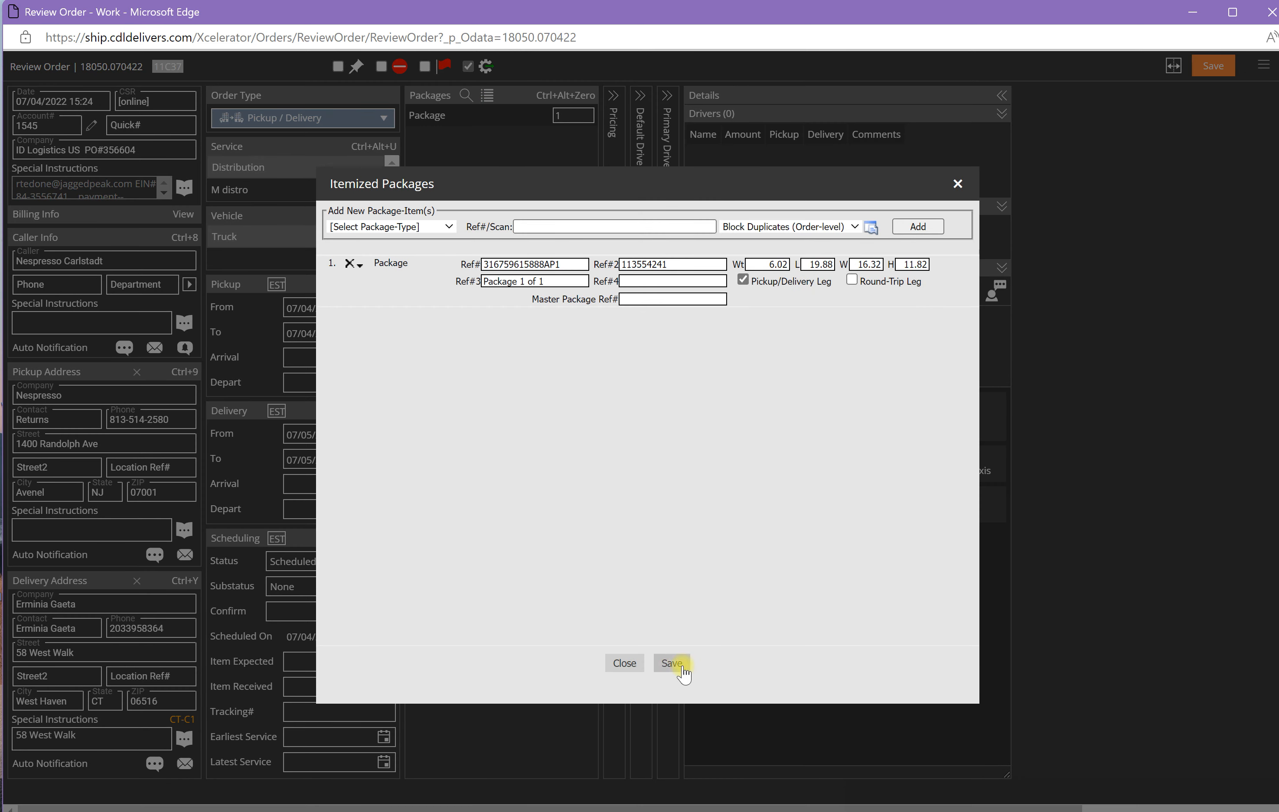
pyautogui.click(626, 664)
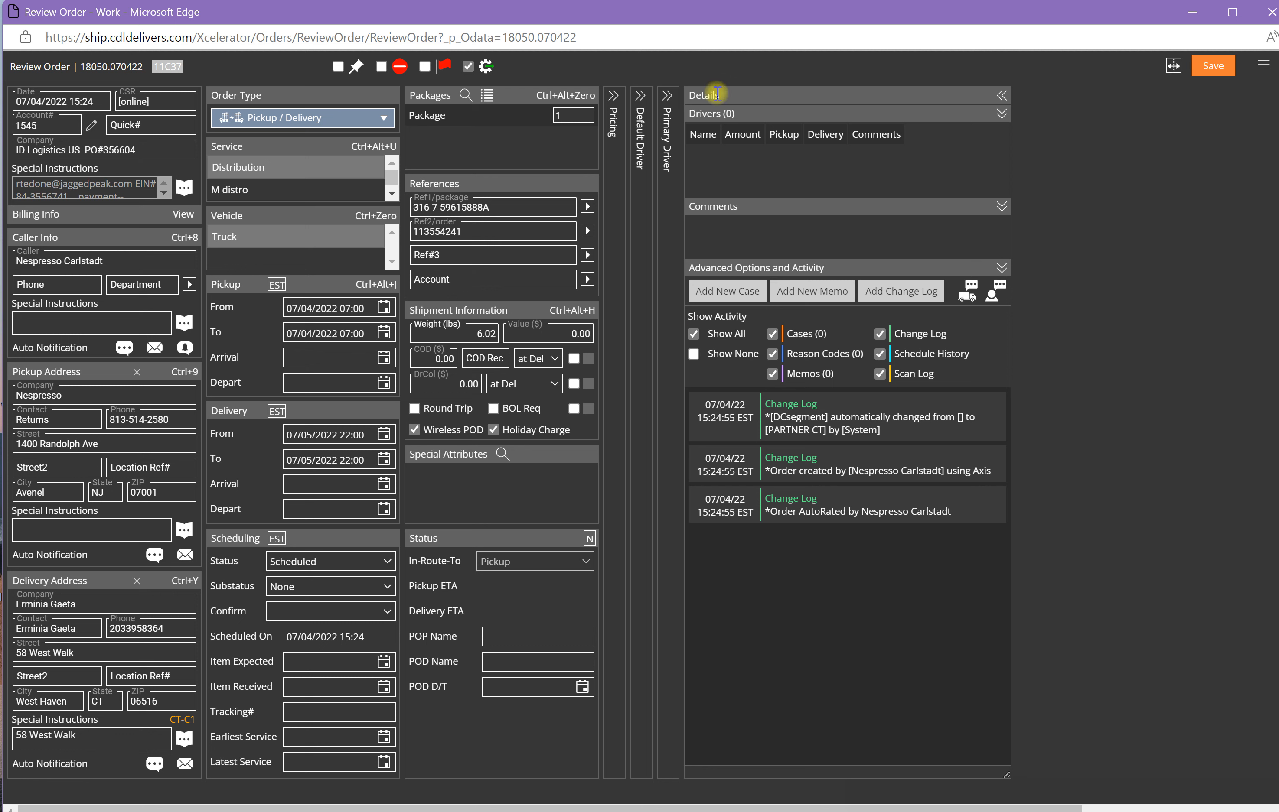
# - Expand the Pricing, Default Driver and Primary Driver sections side by side for review, and collapse all three
pyautogui.click(615, 102)
pyautogui.click(816, 96)
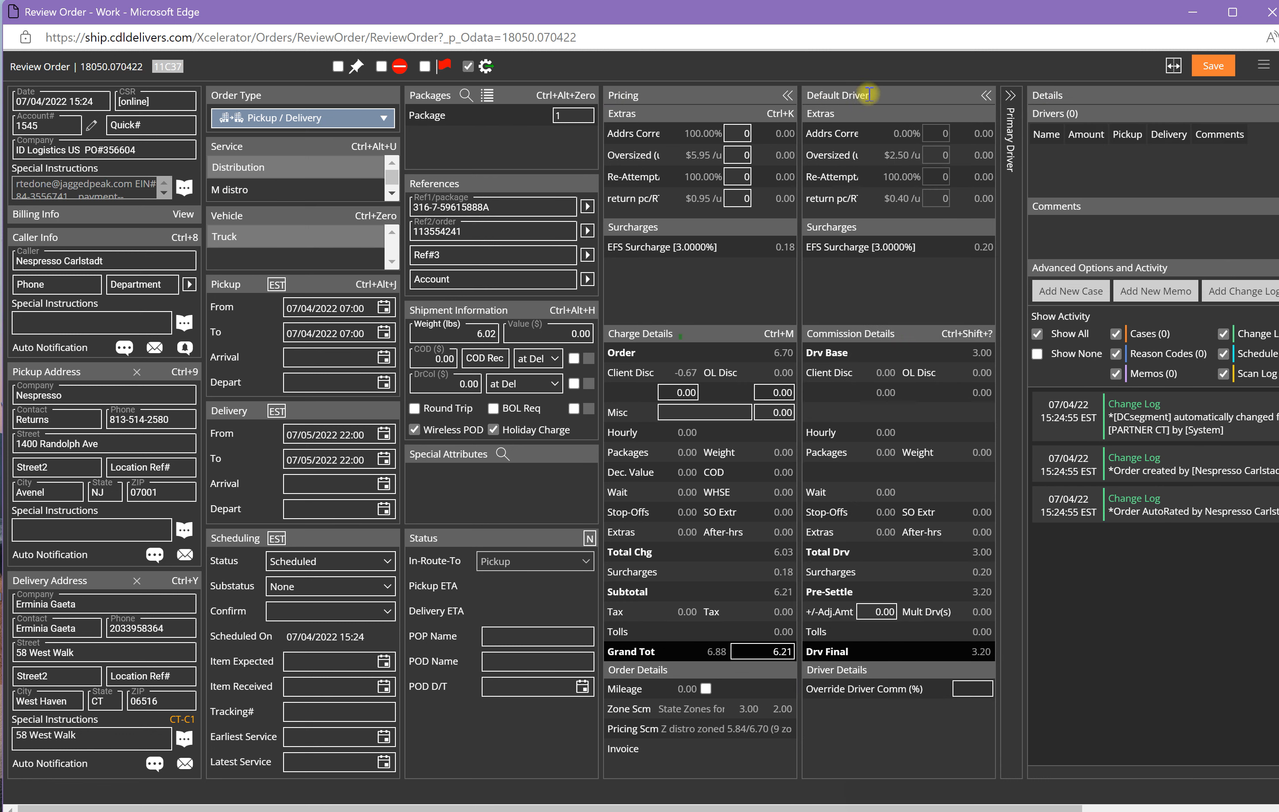
pyautogui.click(1010, 98)
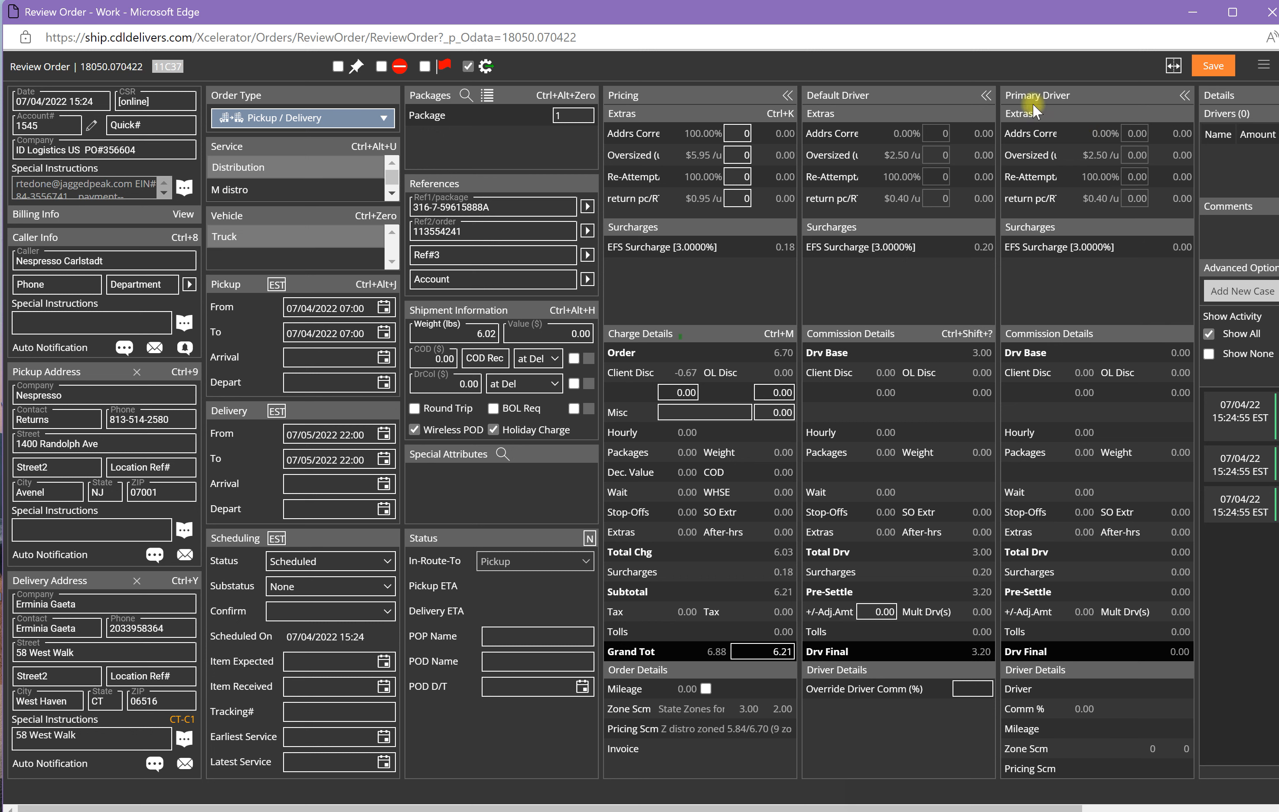
pyautogui.click(788, 96)
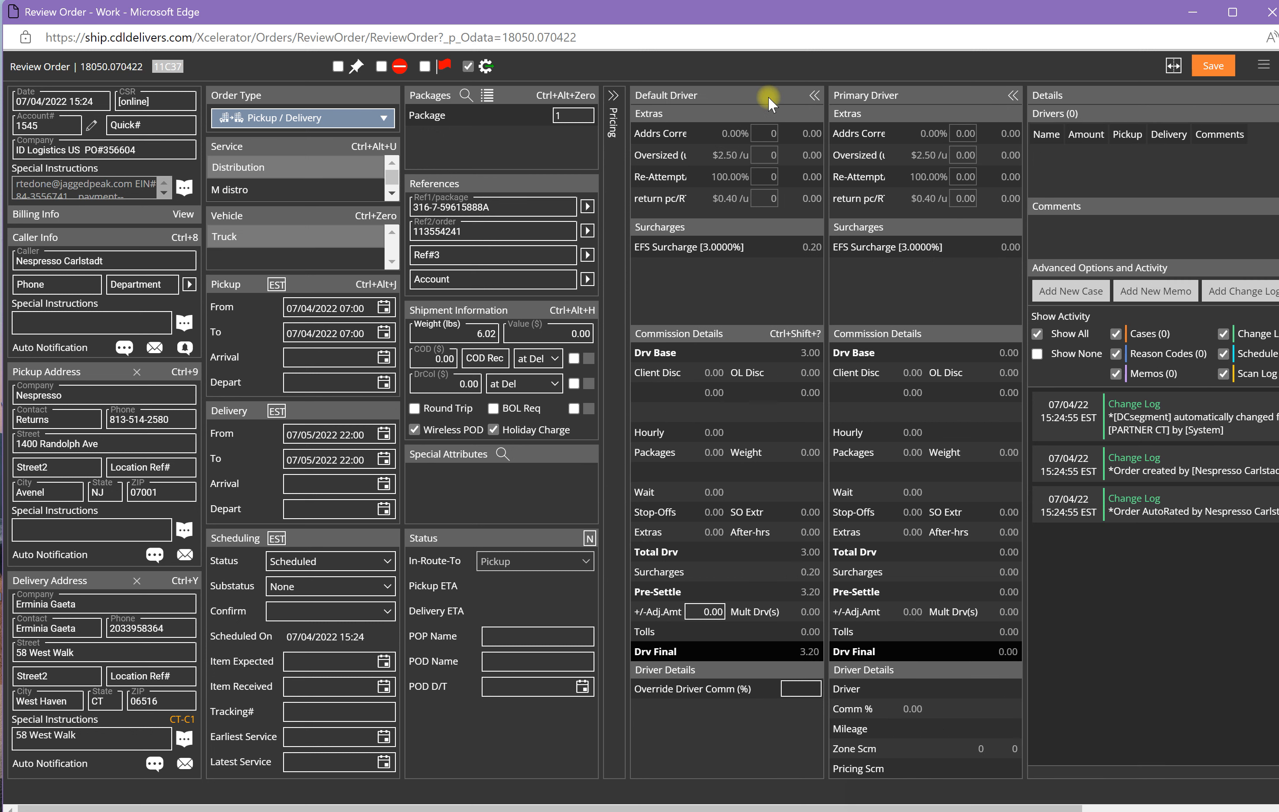
pyautogui.click(814, 95)
pyautogui.click(841, 95)
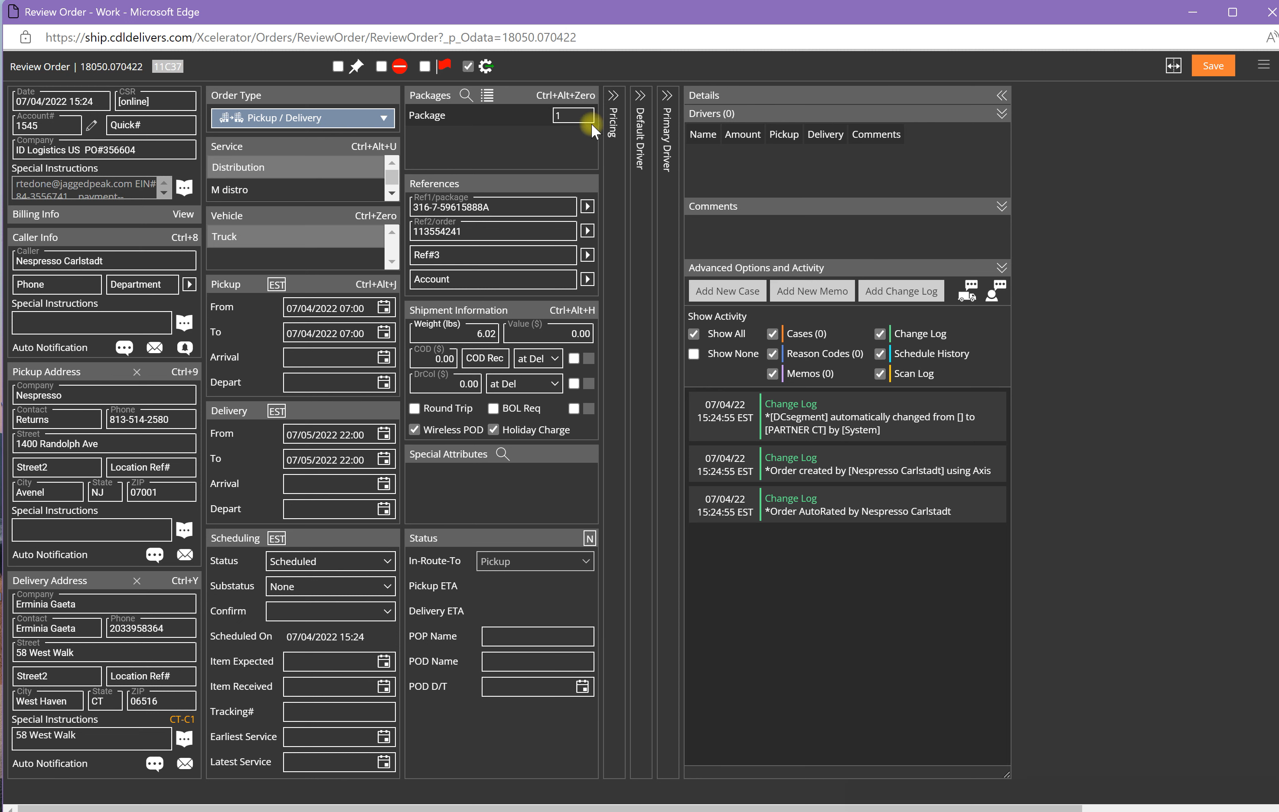
# - Inspect the Charge Details under Pricing, make the Order charge editable, and collapse the section without changing it
pyautogui.click(612, 110)
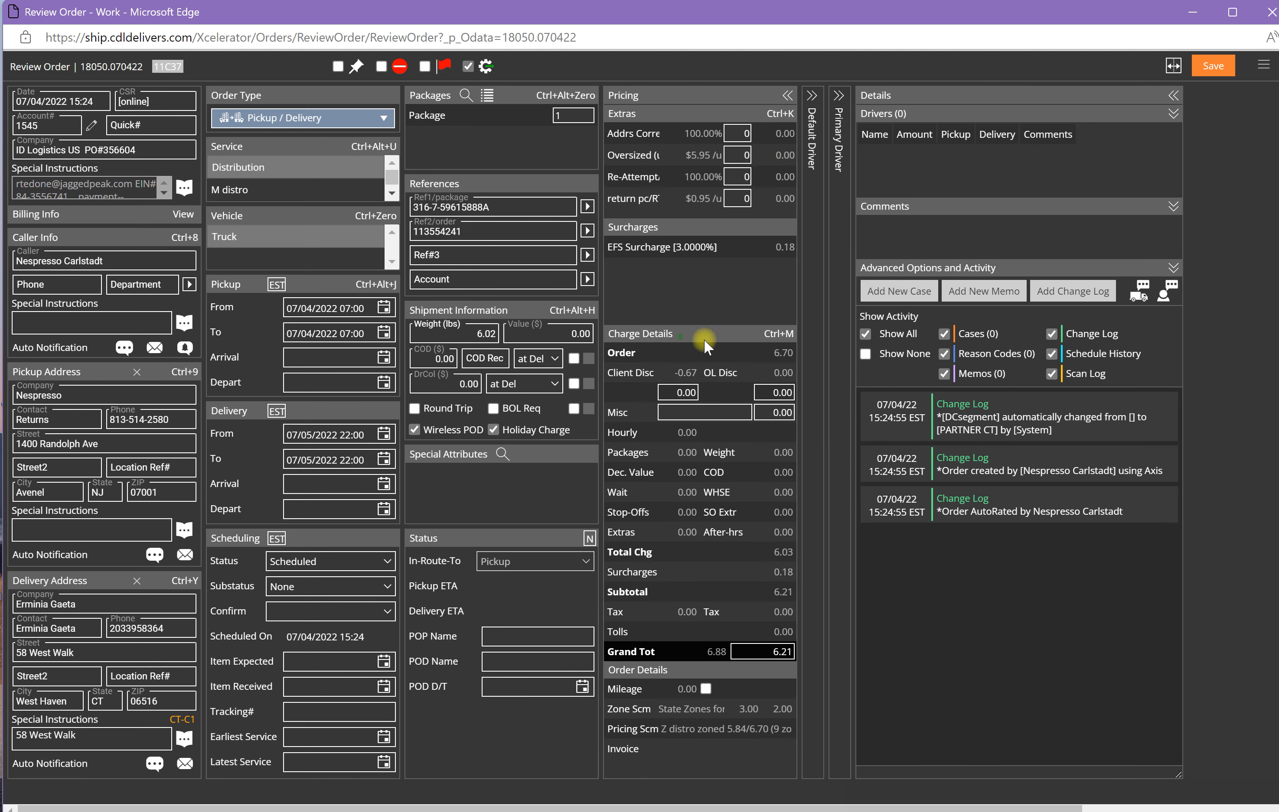
pyautogui.click(762, 352)
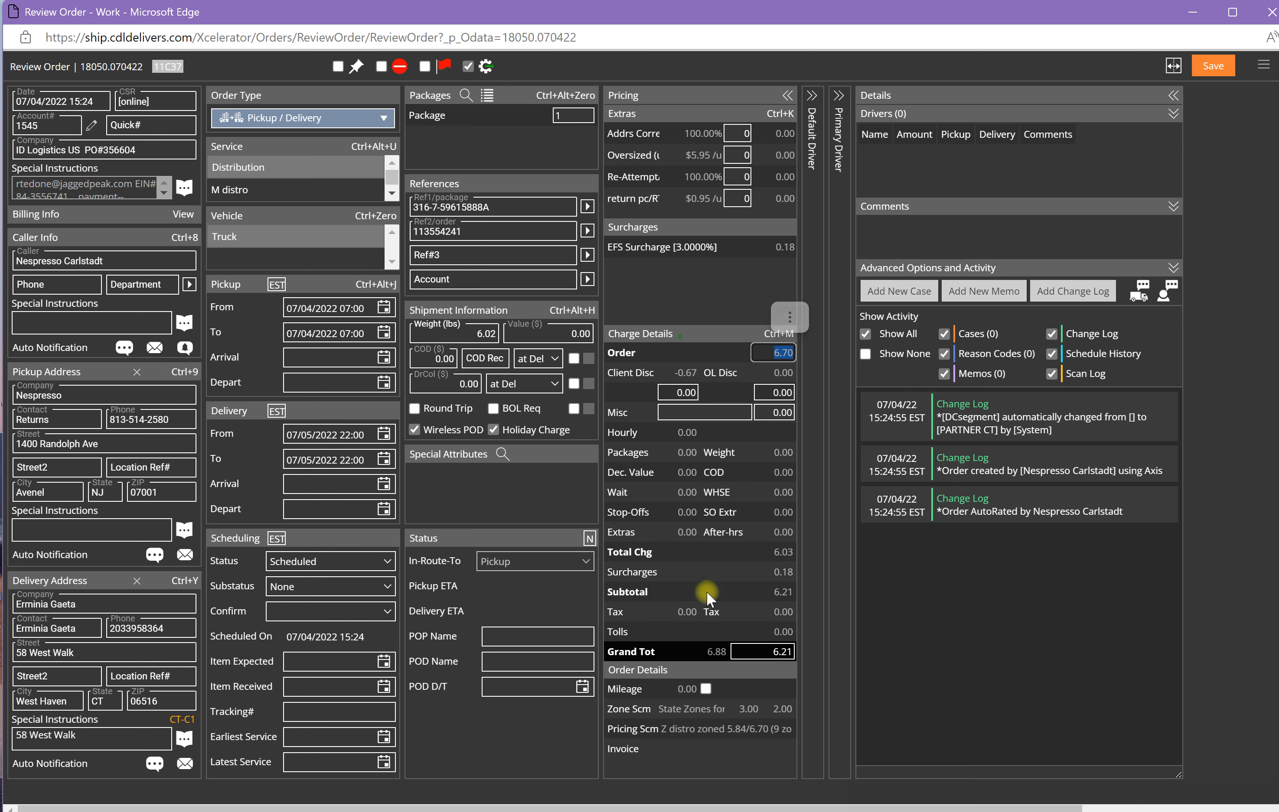
pyautogui.click(787, 96)
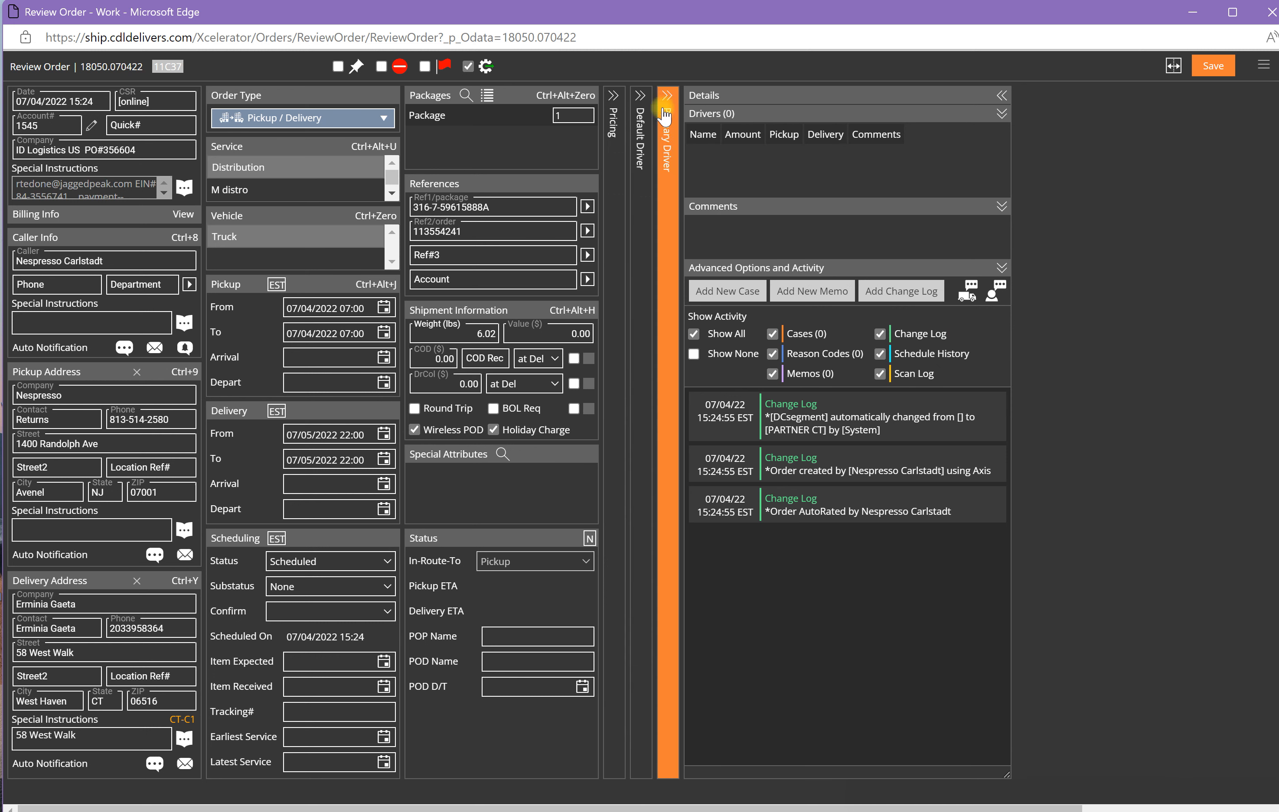
# - Review the commission details for the Default Driver and the Primary Driver one at a time, collapsing each section
pyautogui.click(640, 96)
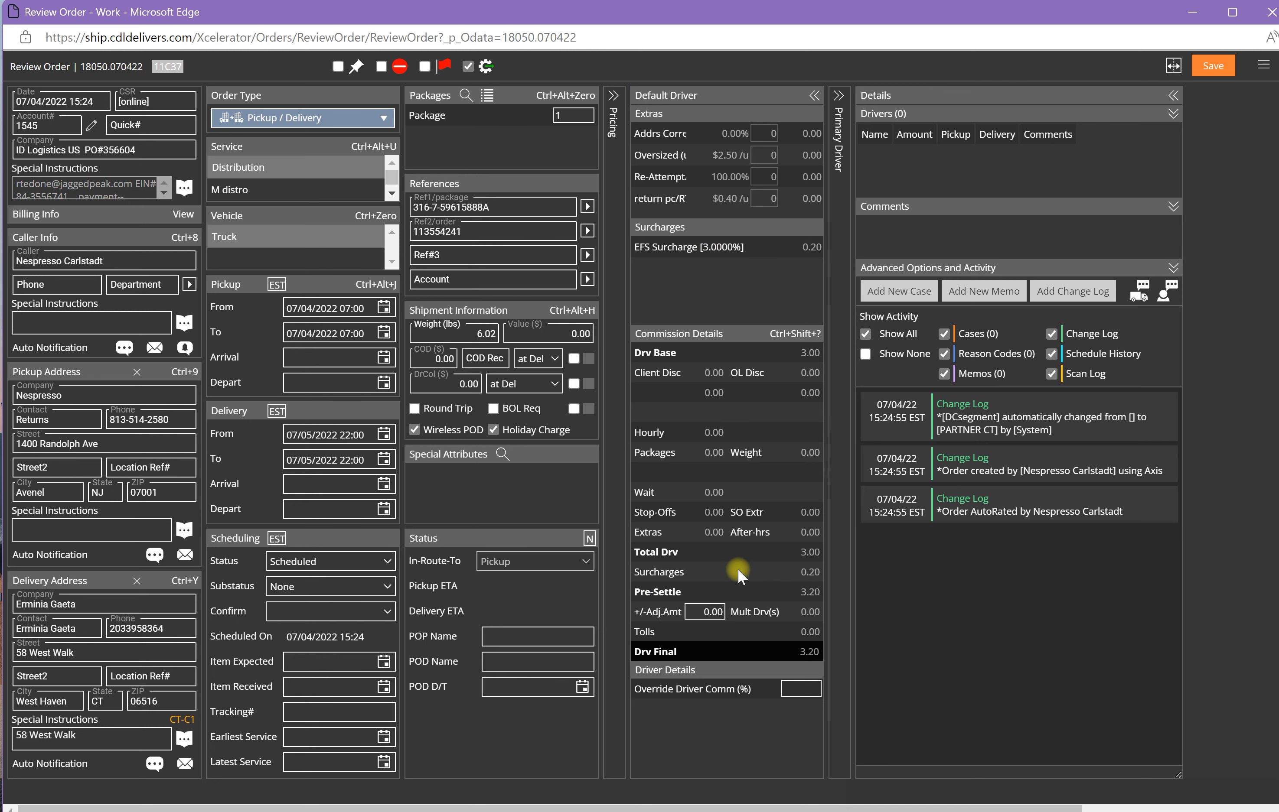
pyautogui.click(805, 95)
pyautogui.click(671, 100)
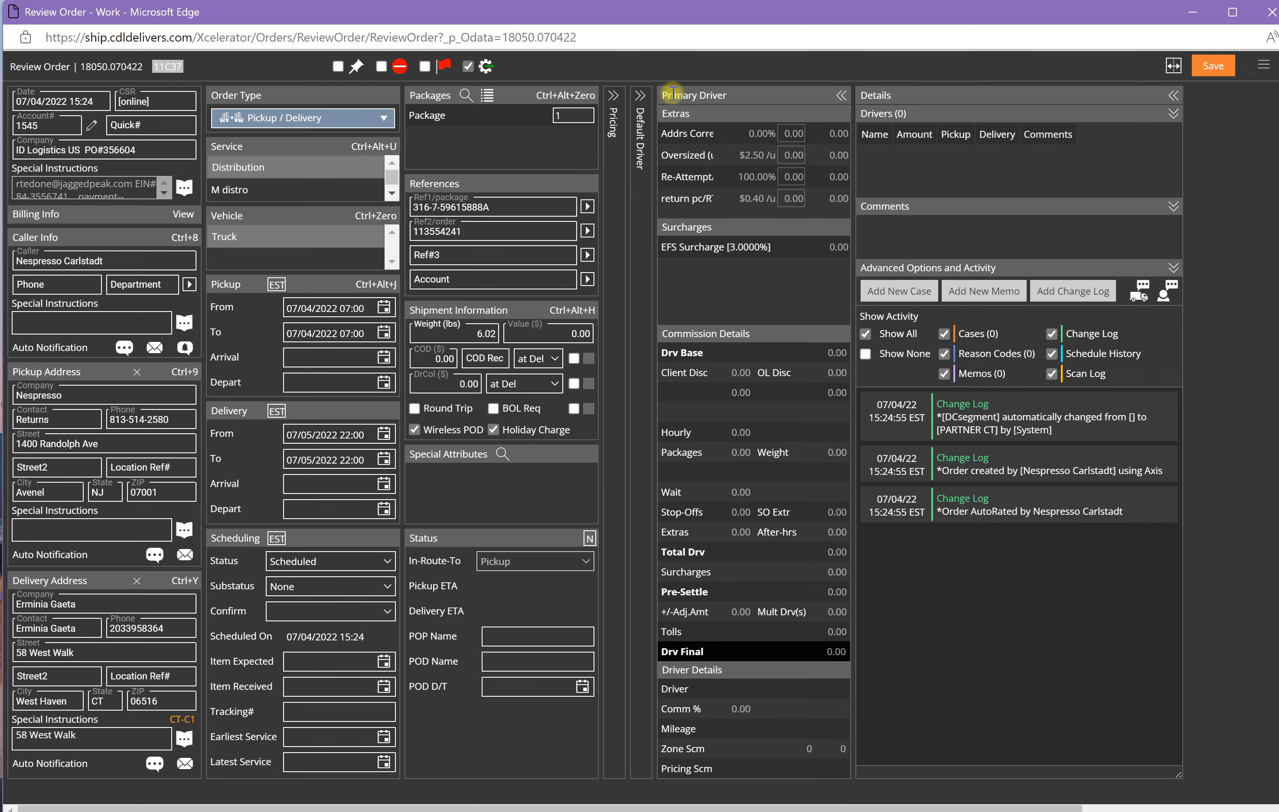
pyautogui.click(839, 94)
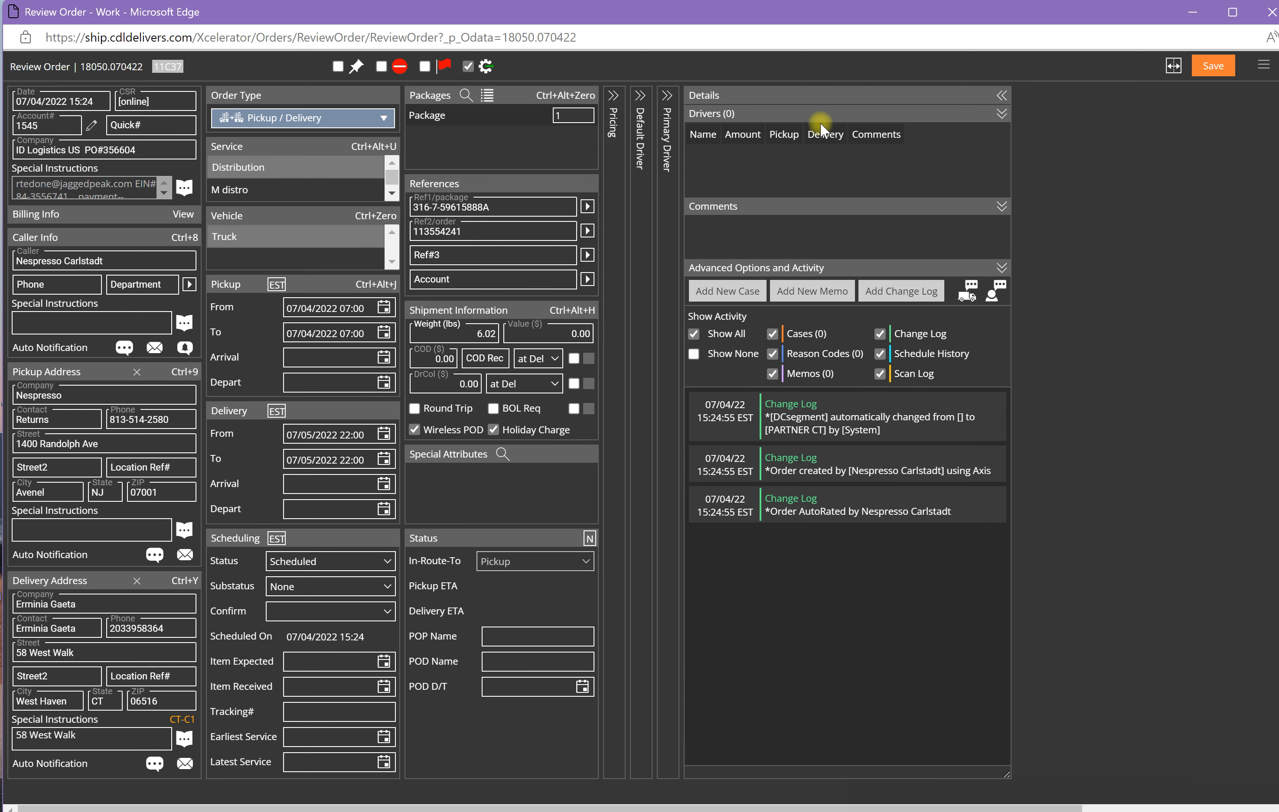
# - Collapse and restore the Details section, and examine the new case form without creating a case
pyautogui.click(1002, 96)
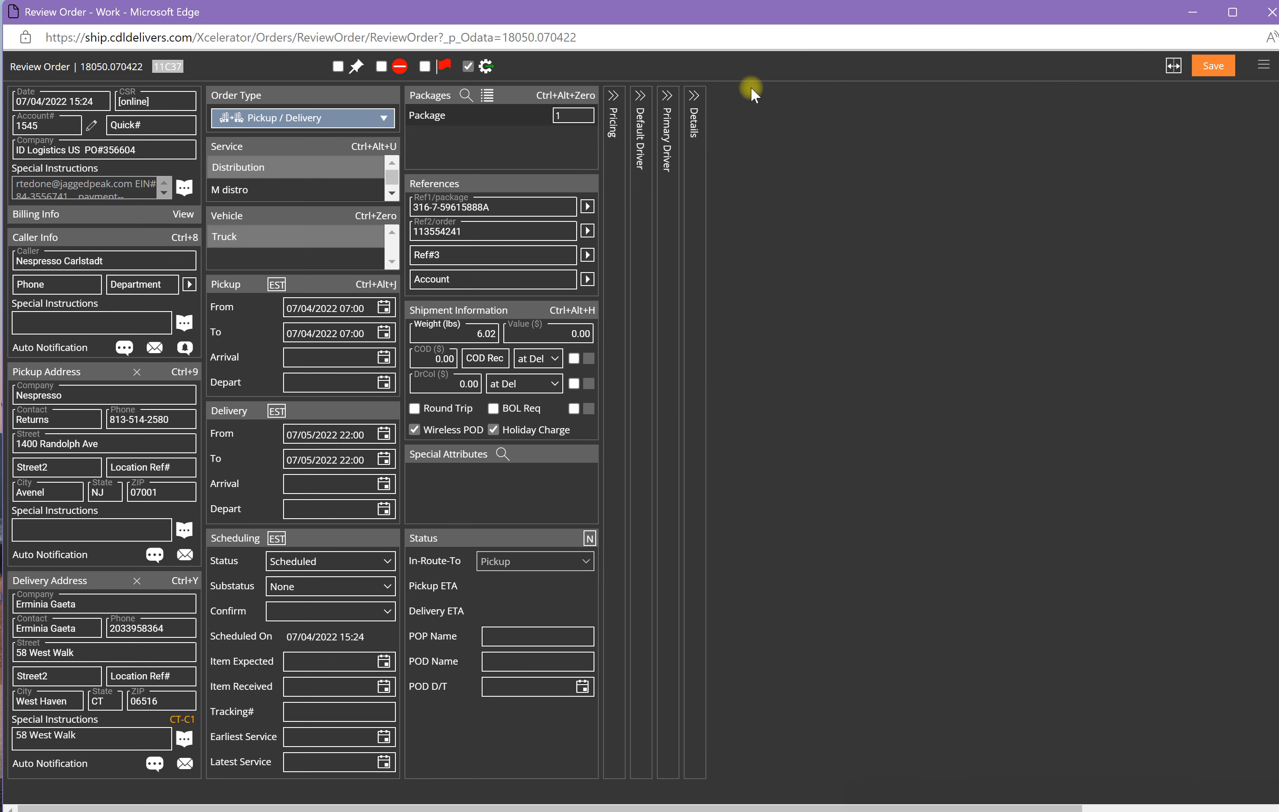
pyautogui.click(698, 101)
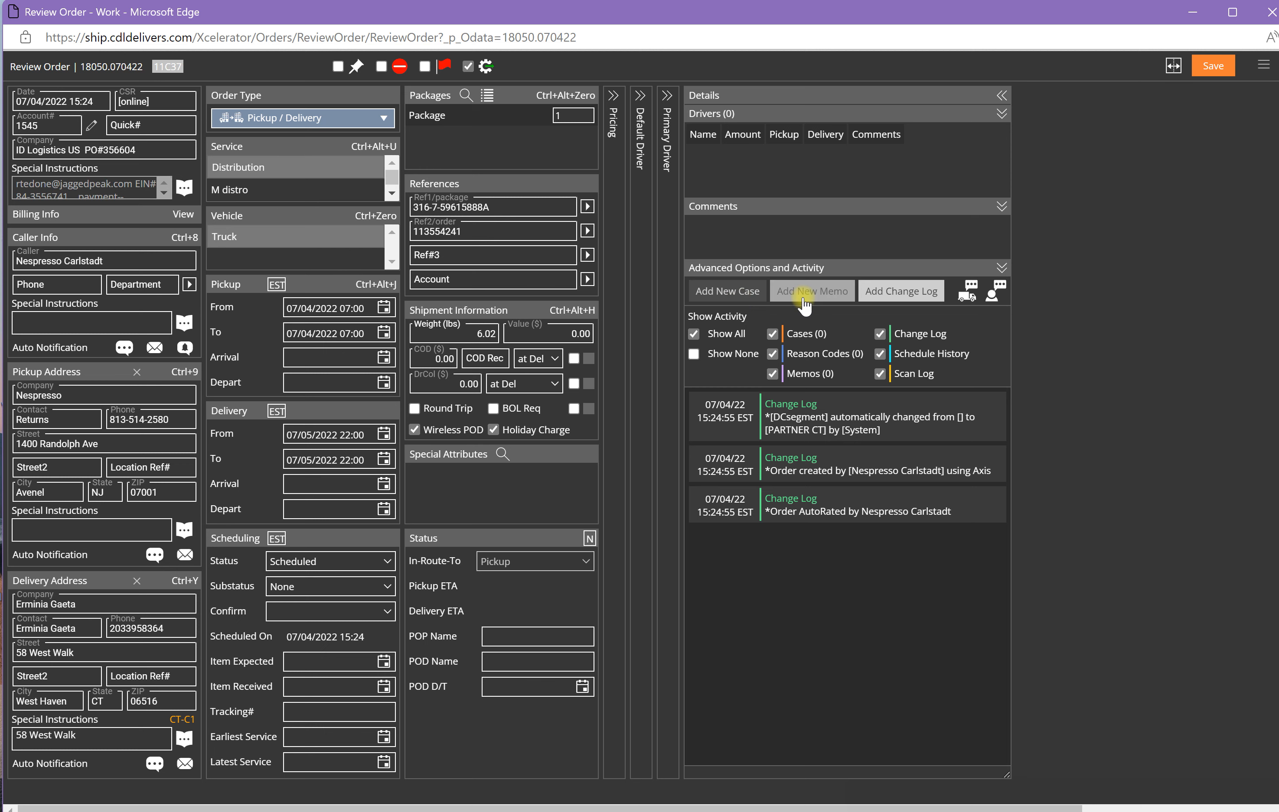
pyautogui.click(738, 292)
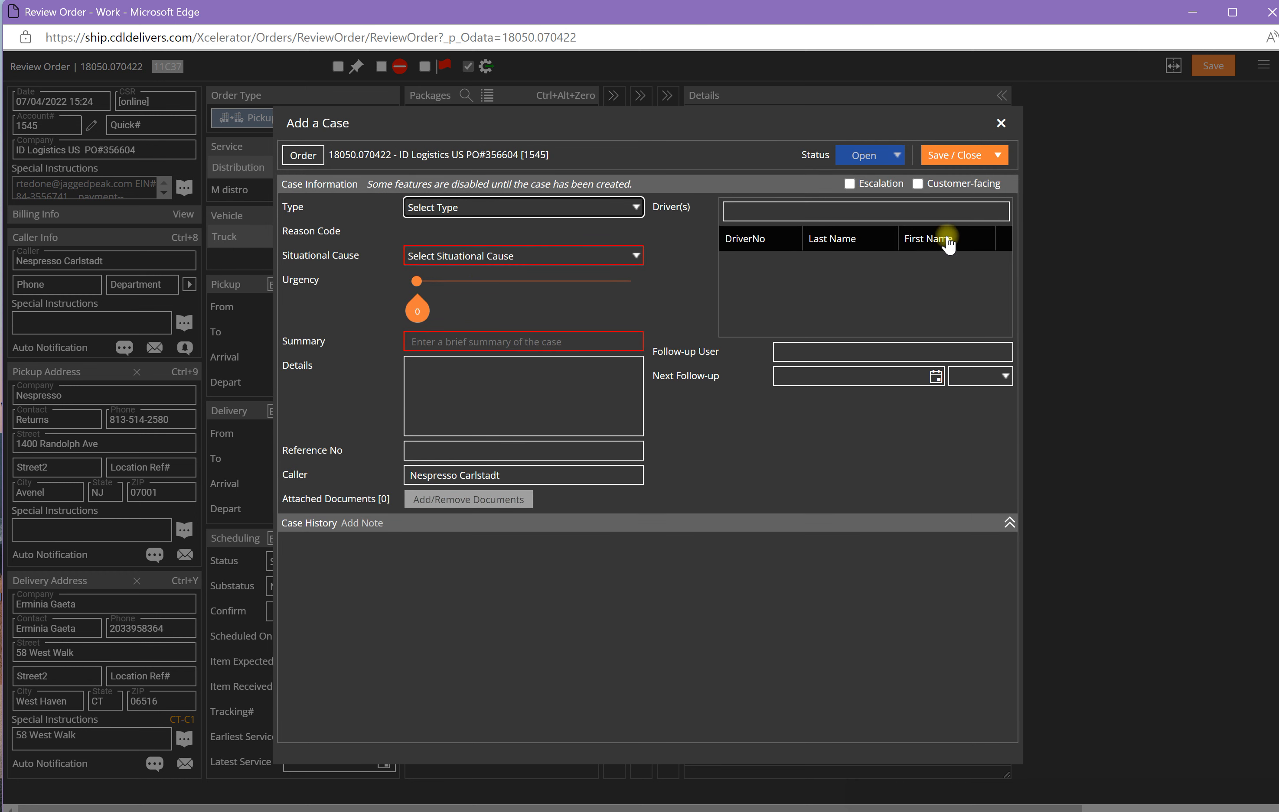
pyautogui.click(1000, 125)
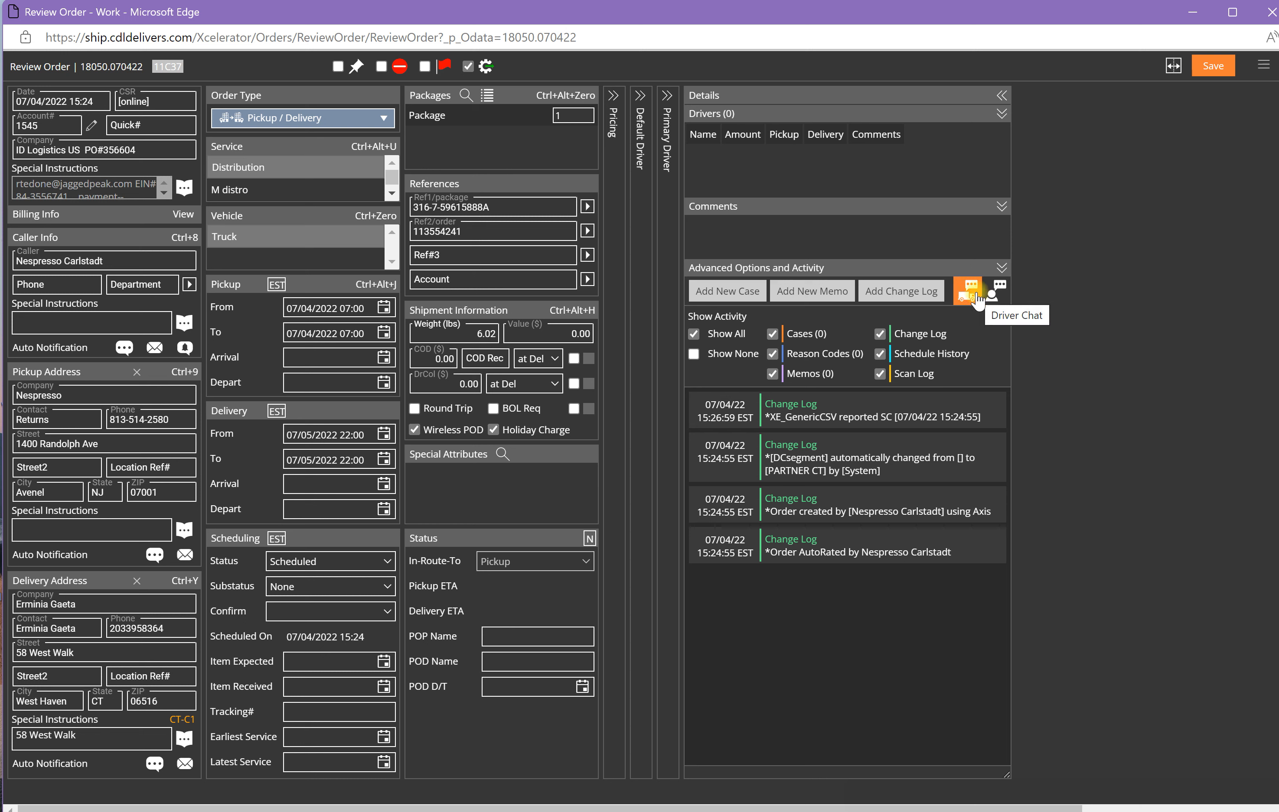
pyautogui.click(752, 291)
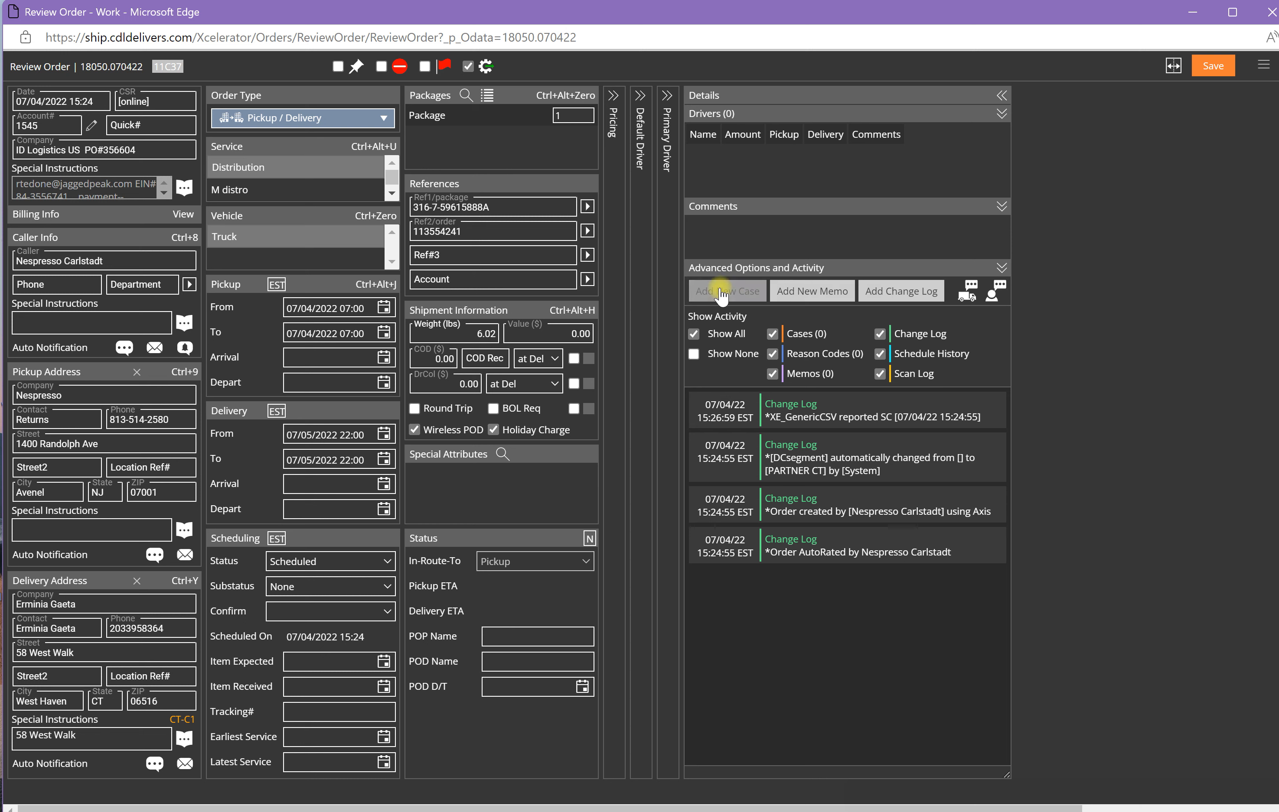
# - View the order's client chat contacts and try opening the driver chat
pyautogui.click(992, 297)
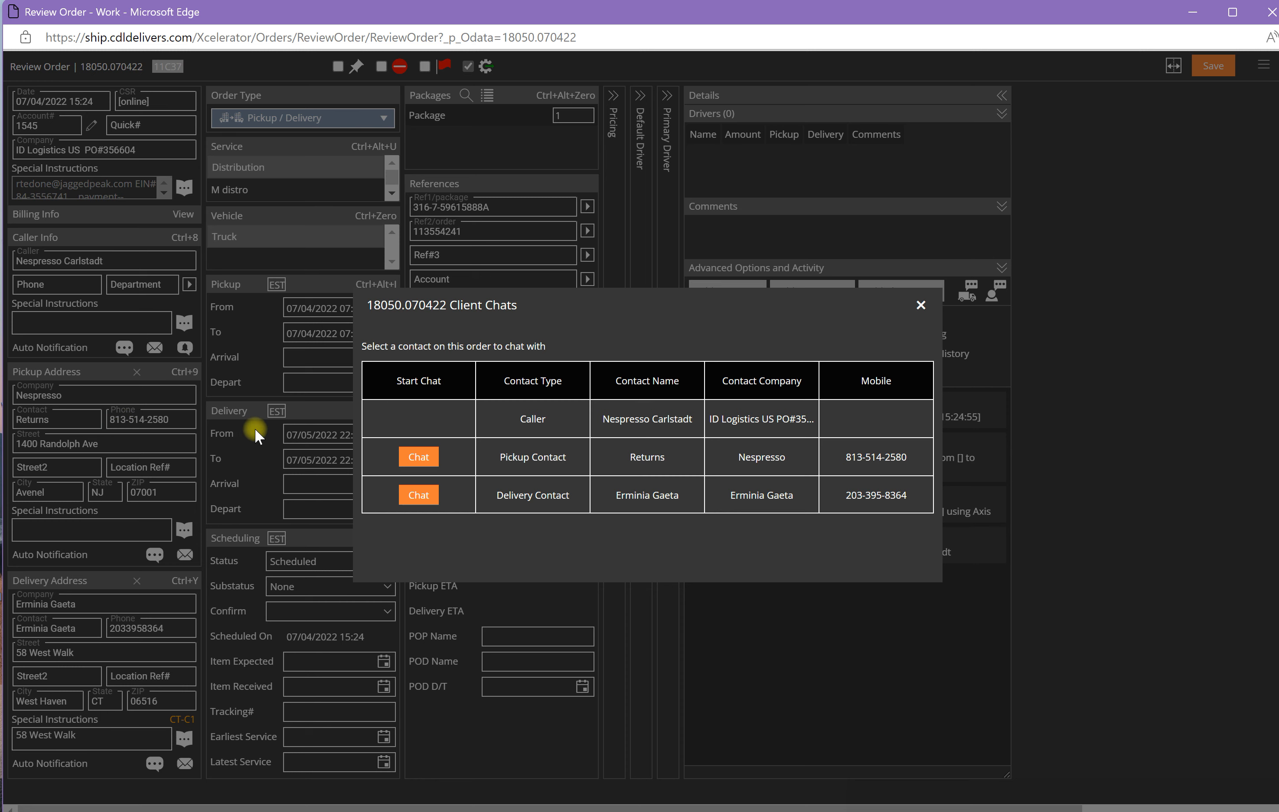
pyautogui.click(921, 310)
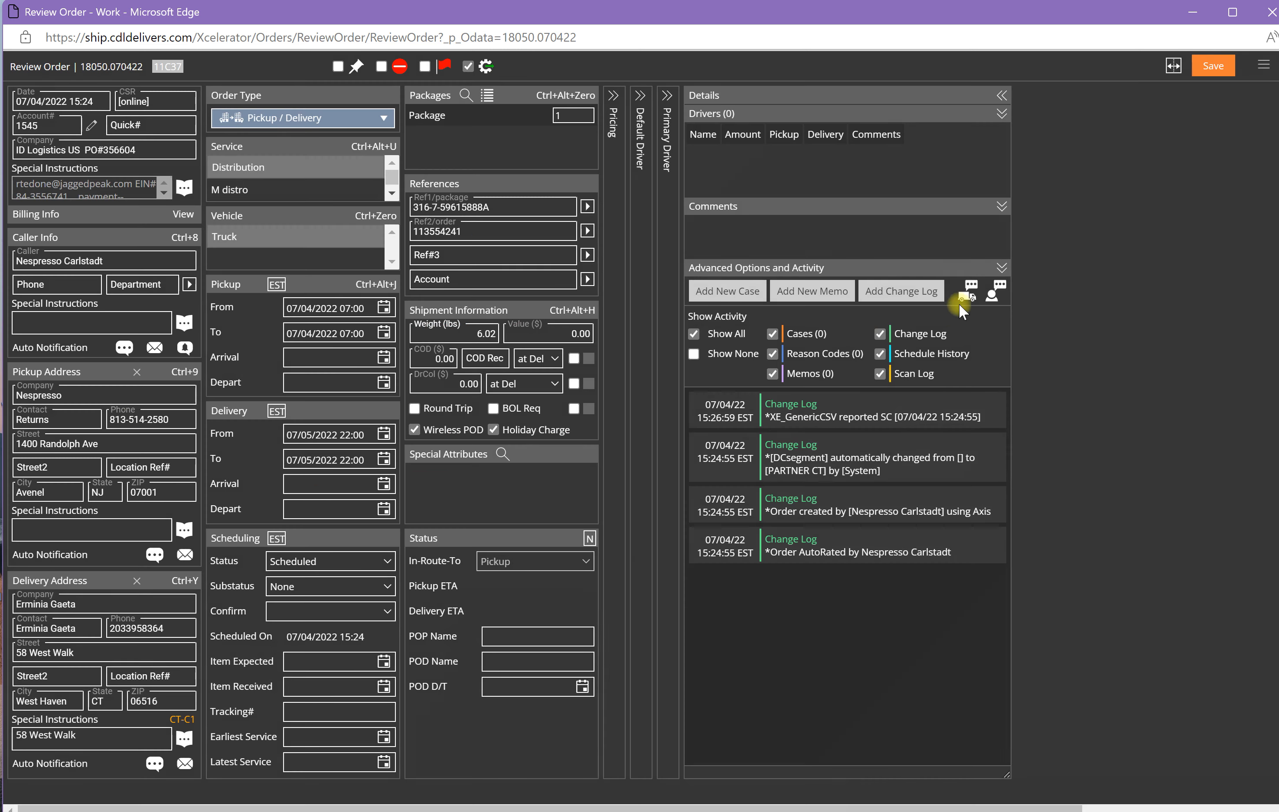
pyautogui.click(965, 304)
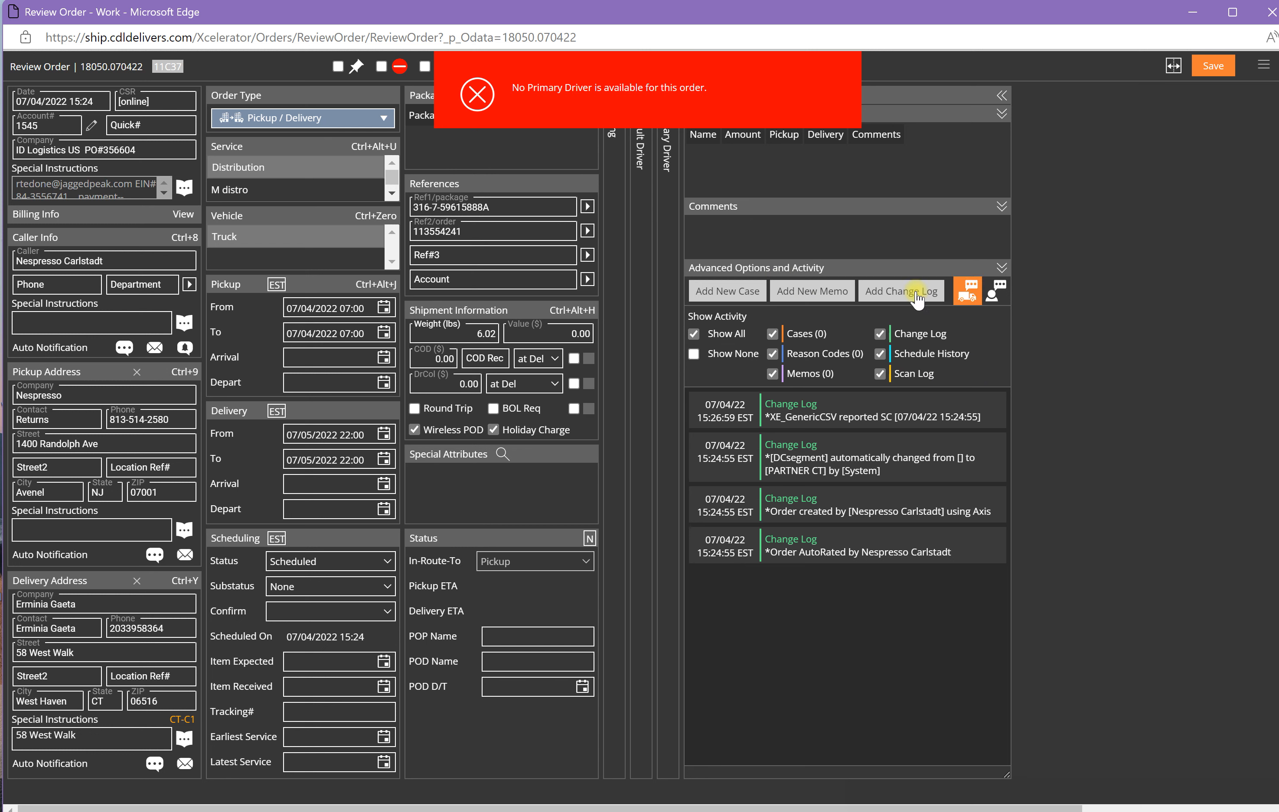
# - Attach a primary driver for pickup and delivery by entering the driver number, and save the order
pyautogui.click(961, 304)
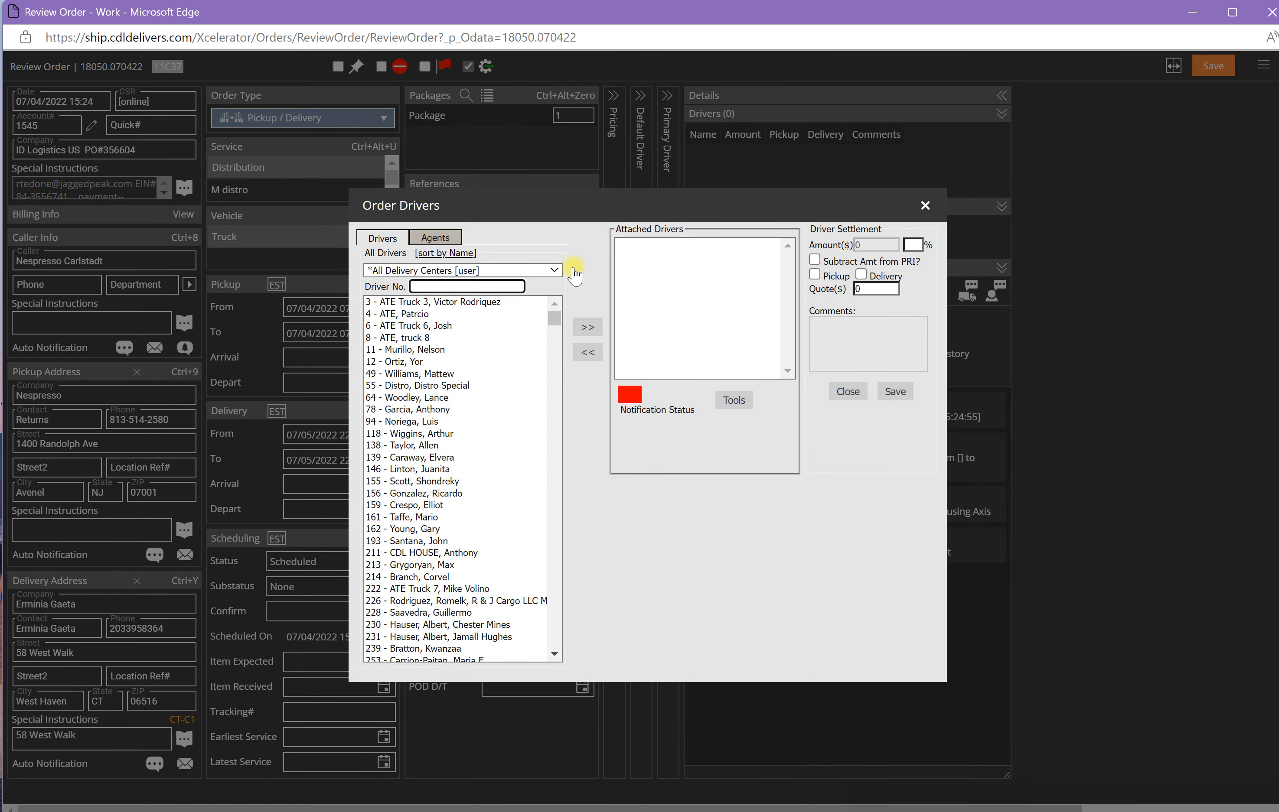
pyautogui.click(490, 288)
pyautogui.write('4543')
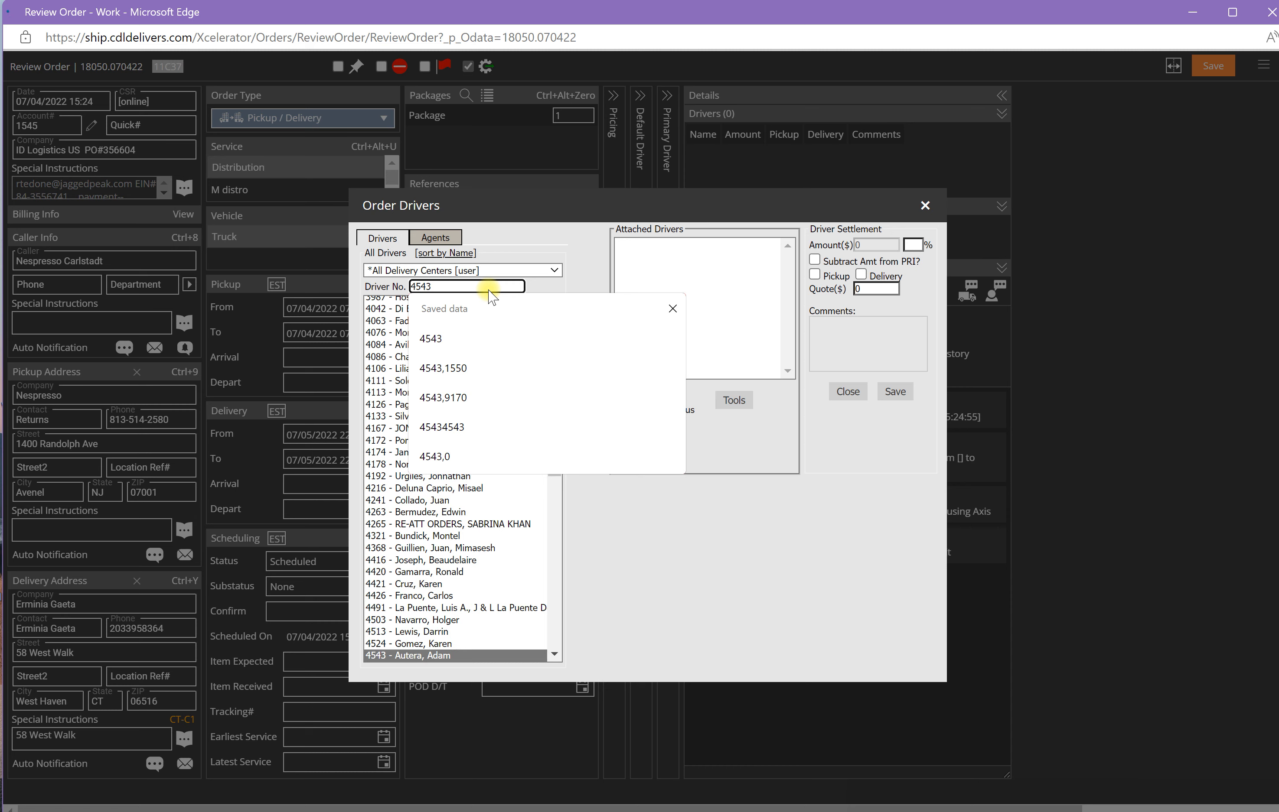
pyautogui.press('Return')
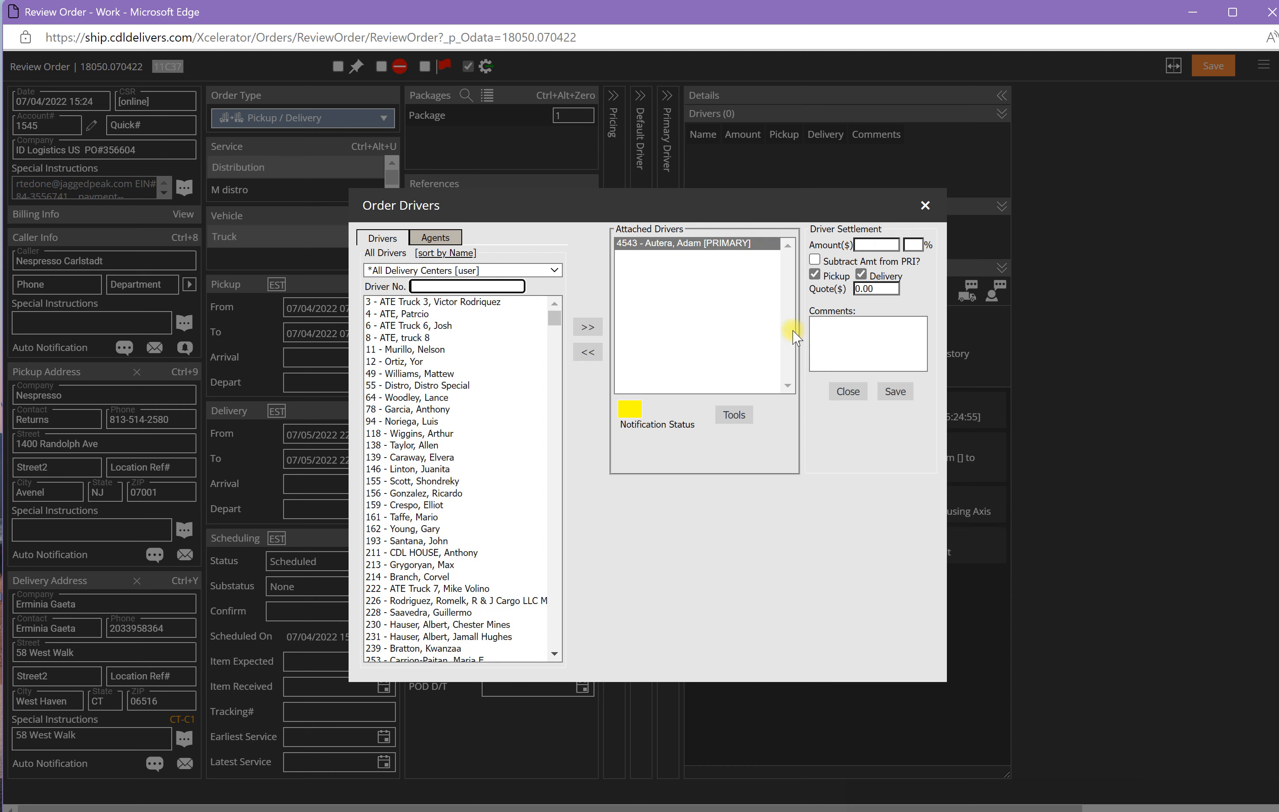
pyautogui.click(847, 390)
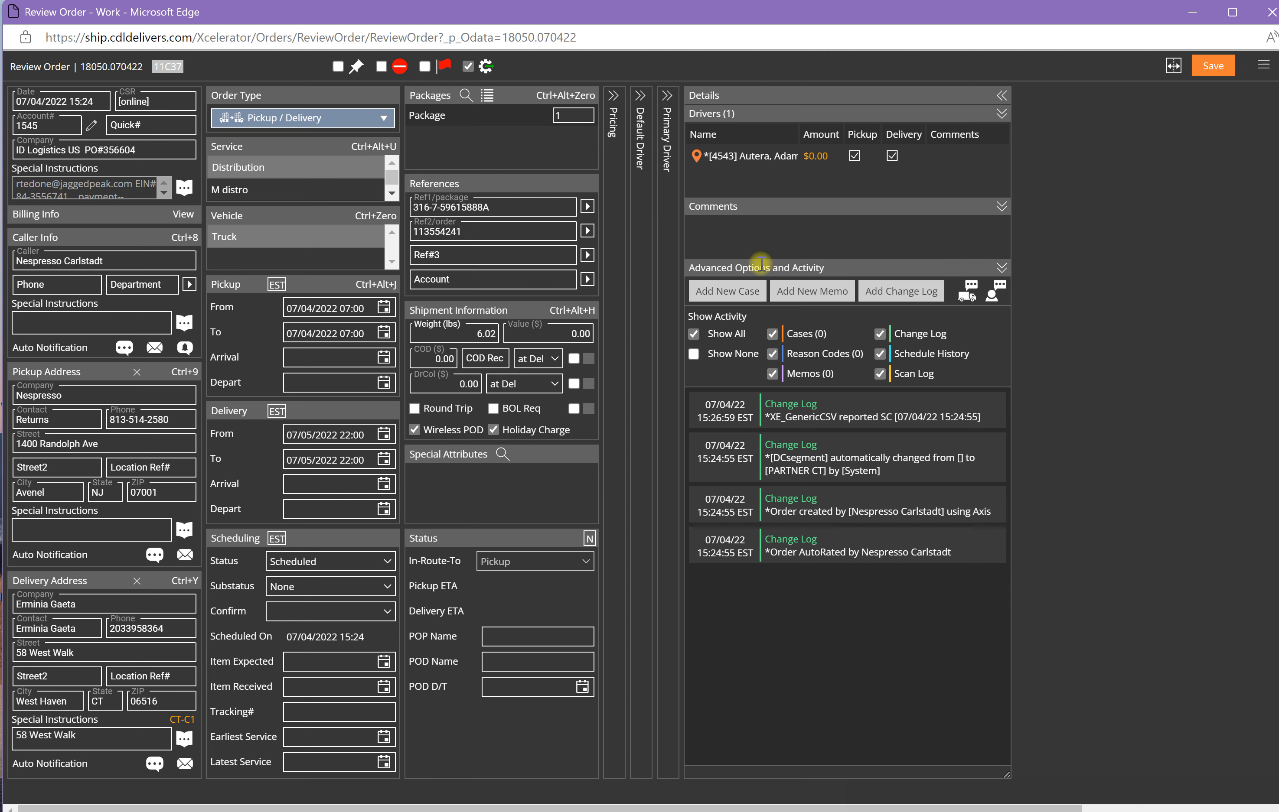
pyautogui.click(1213, 65)
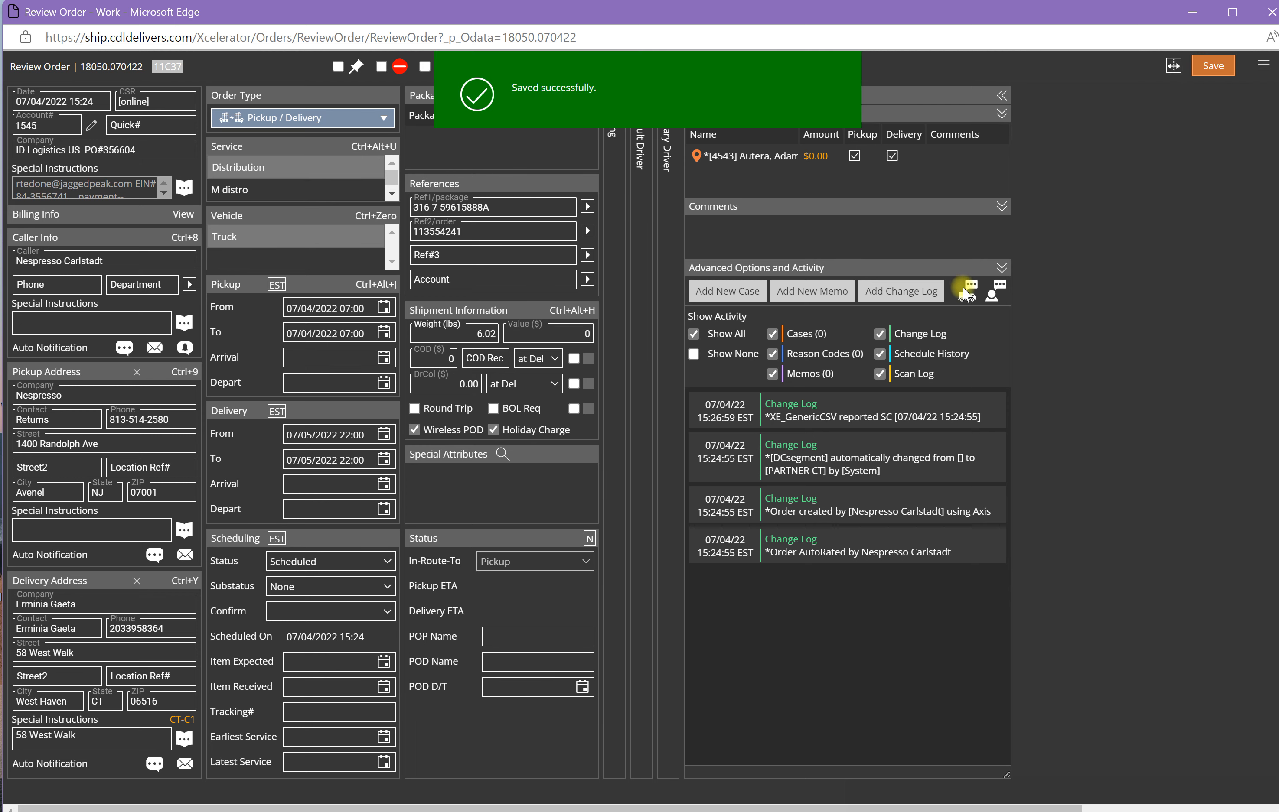
# - Remove the attached primary driver from the order, confirm the removal, and close the order window
pyautogui.click(967, 293)
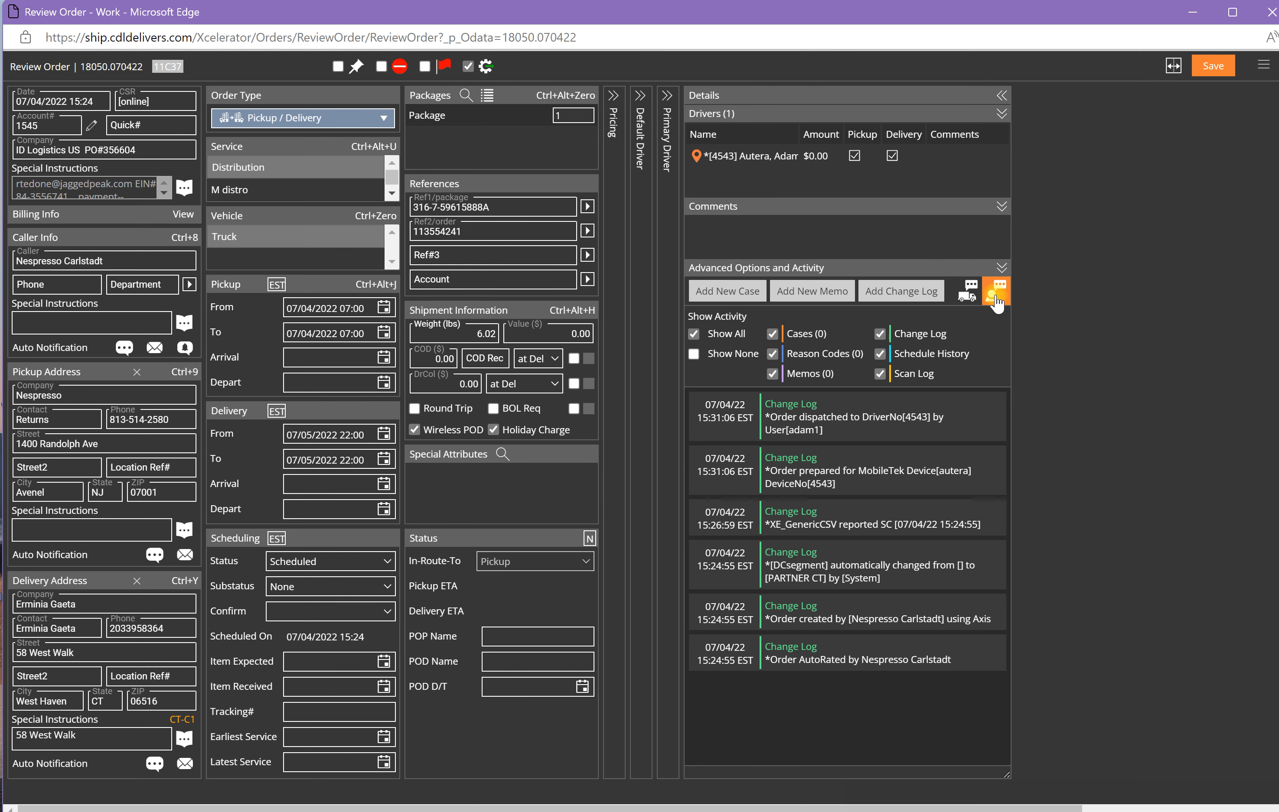
pyautogui.click(902, 292)
pyautogui.doubleClick(866, 167)
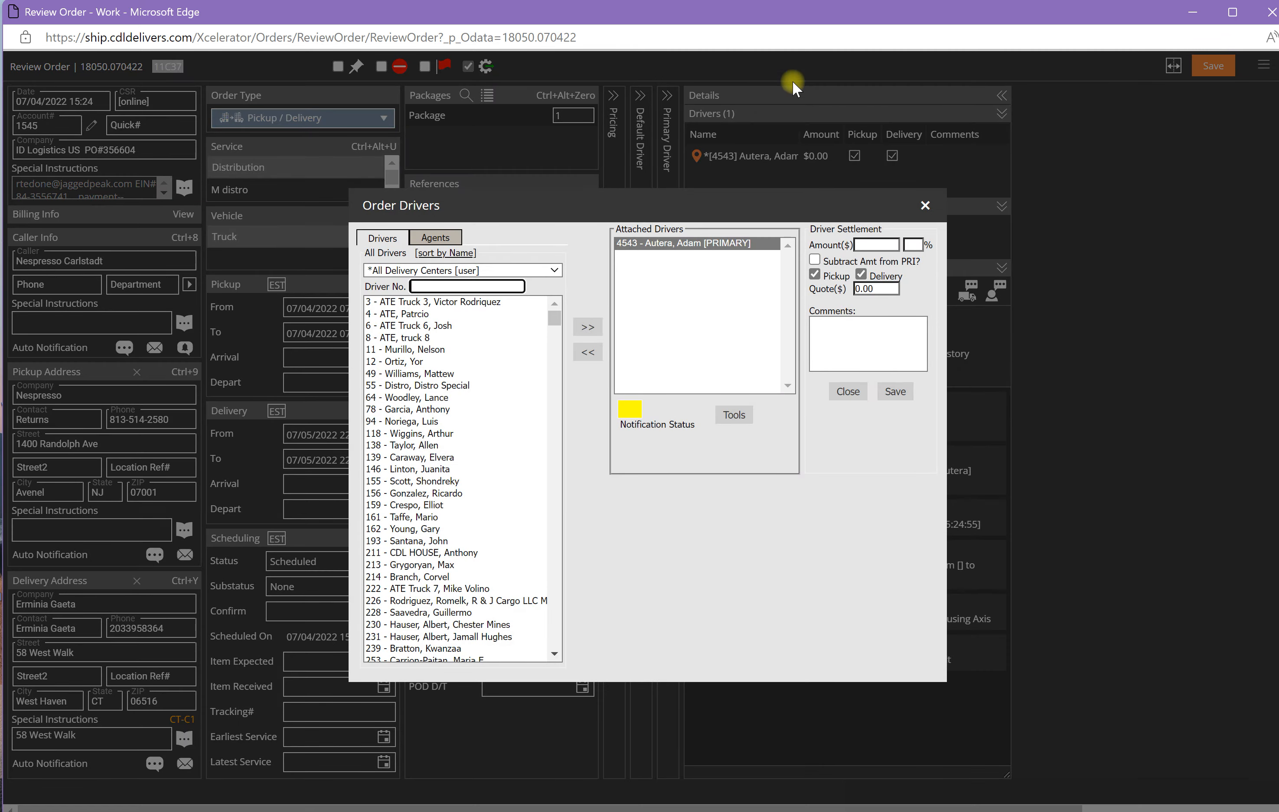
pyautogui.click(597, 354)
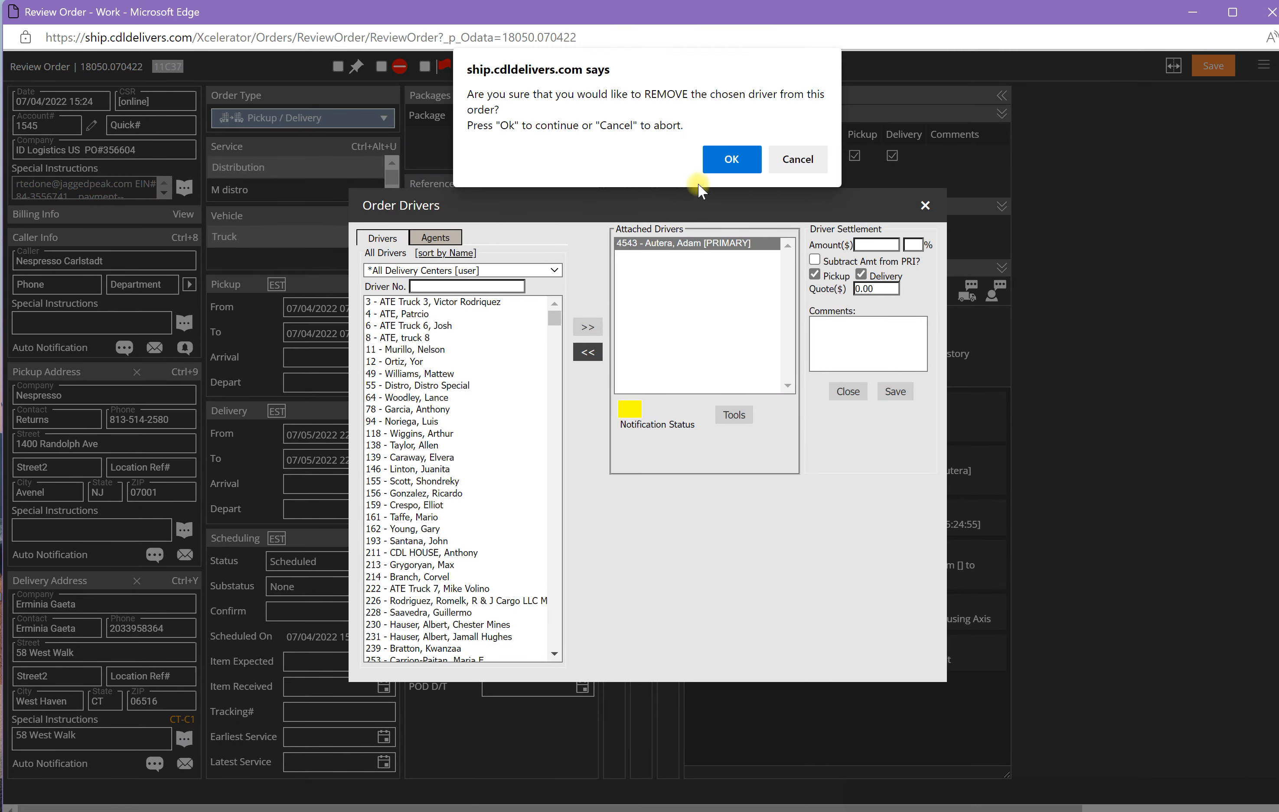
pyautogui.click(732, 153)
pyautogui.click(848, 391)
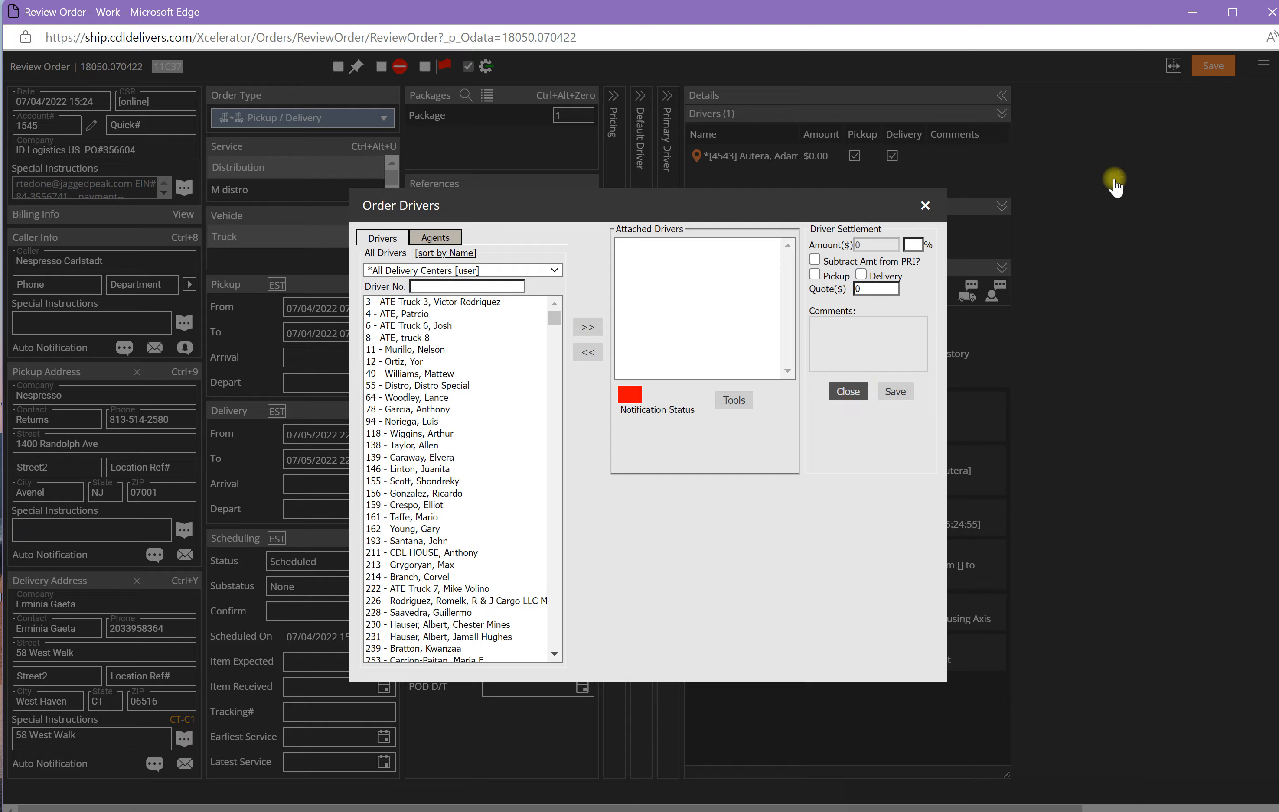
pyautogui.click(1268, 13)
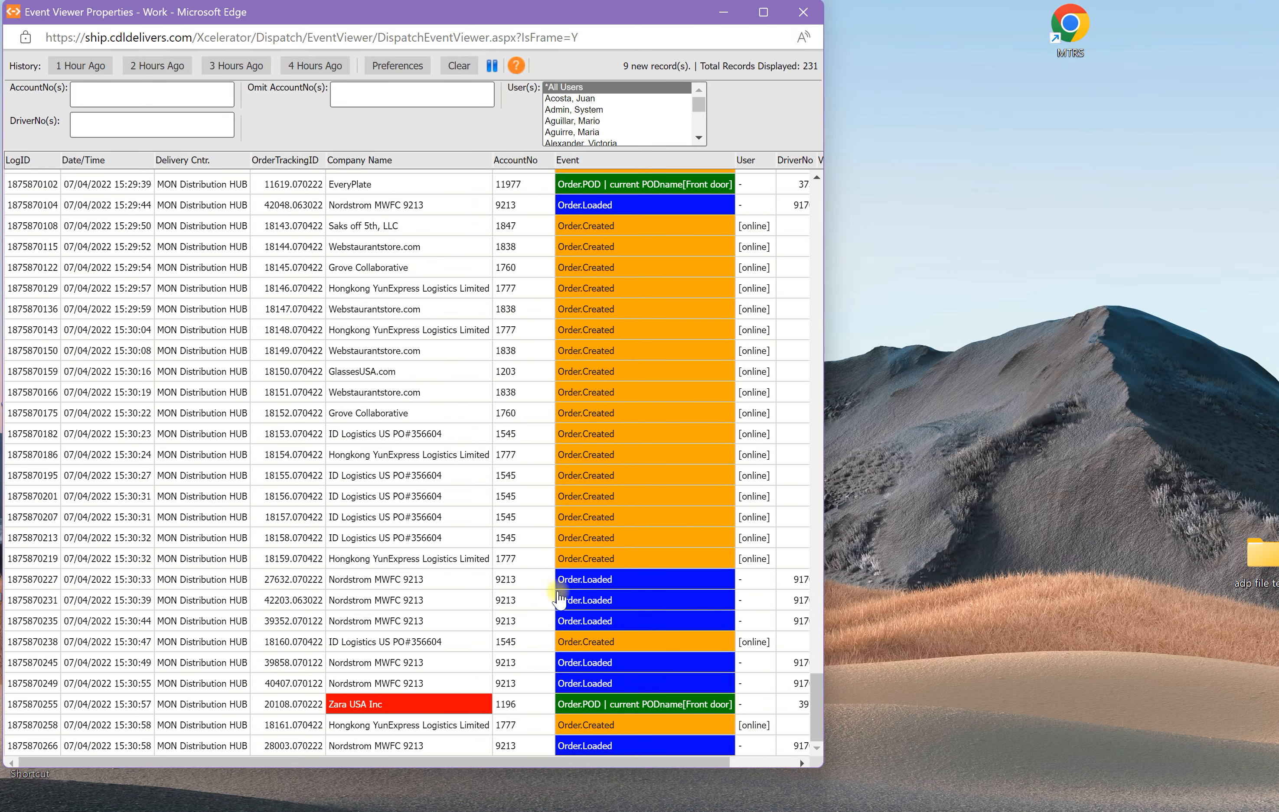
# - Open the Nordstrom order loaded at 15:30:33 from the event viewer and read through its full activity log
pyautogui.click(317, 581)
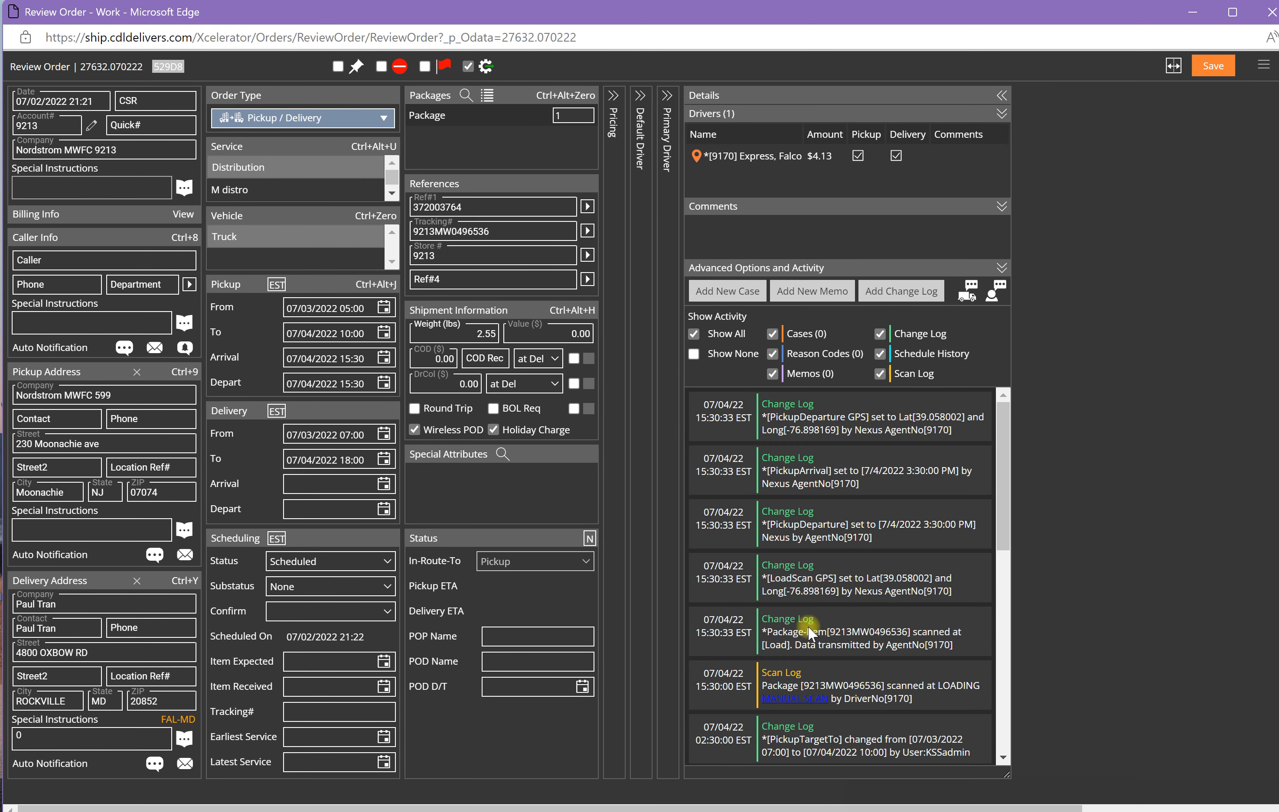
pyautogui.click(971, 294)
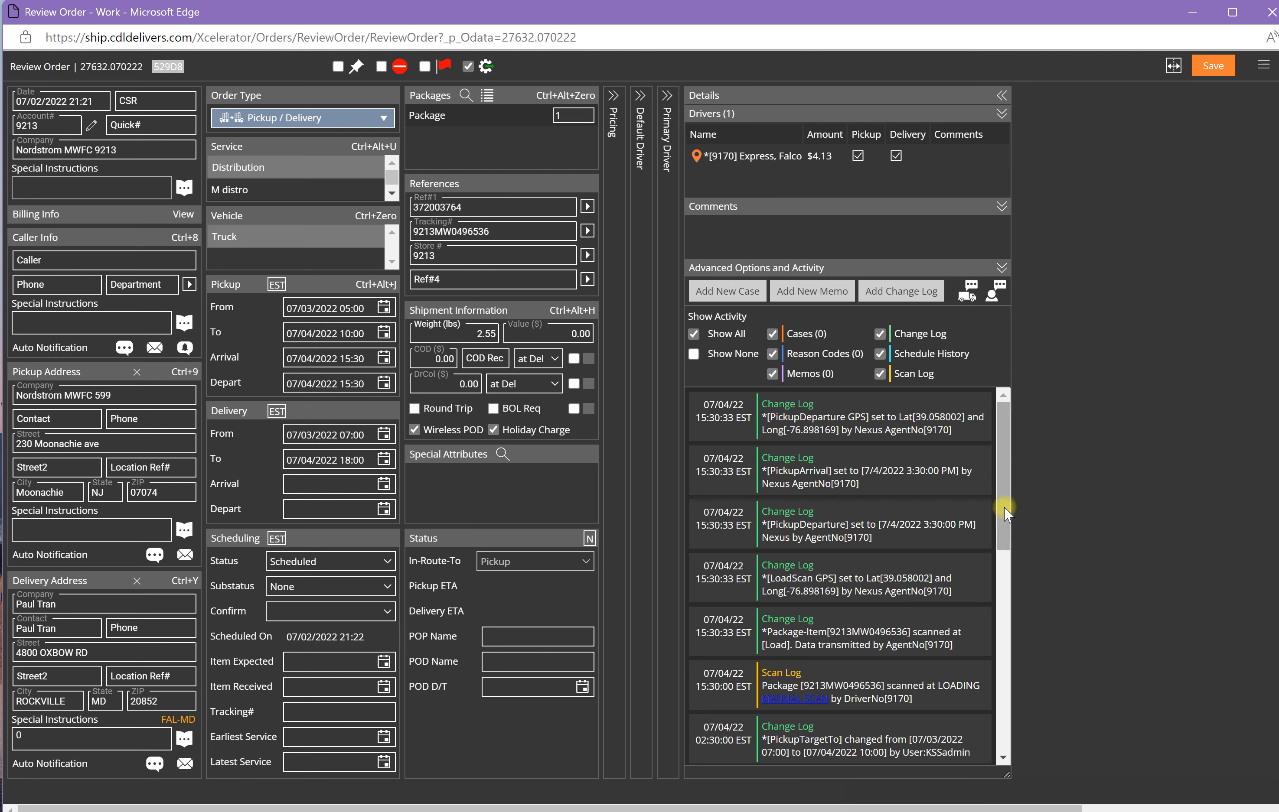
pyautogui.moveTo(1004, 514); pyautogui.dragTo(990, 761)
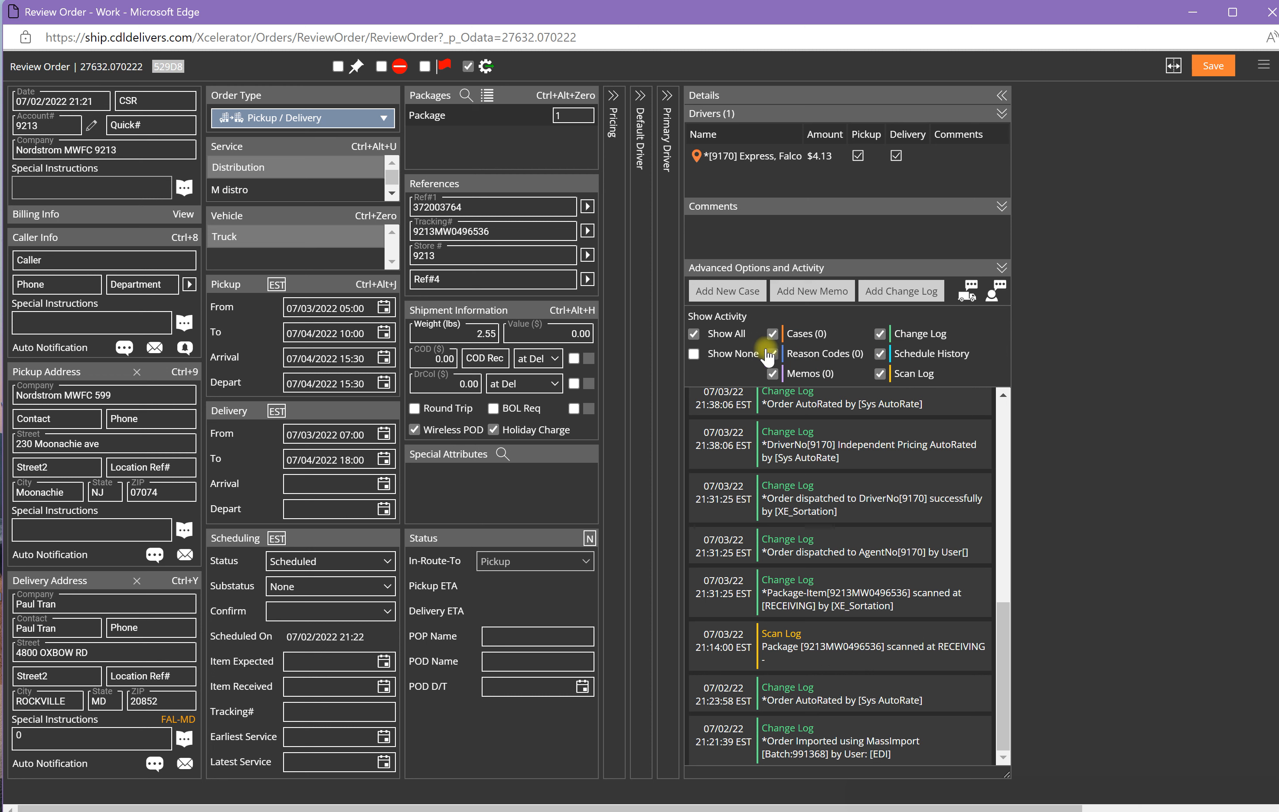
# - Clear all activity filters, view the Scan Log entries alone, add the Change Log filter, and restore the complete activity list
pyautogui.click(694, 354)
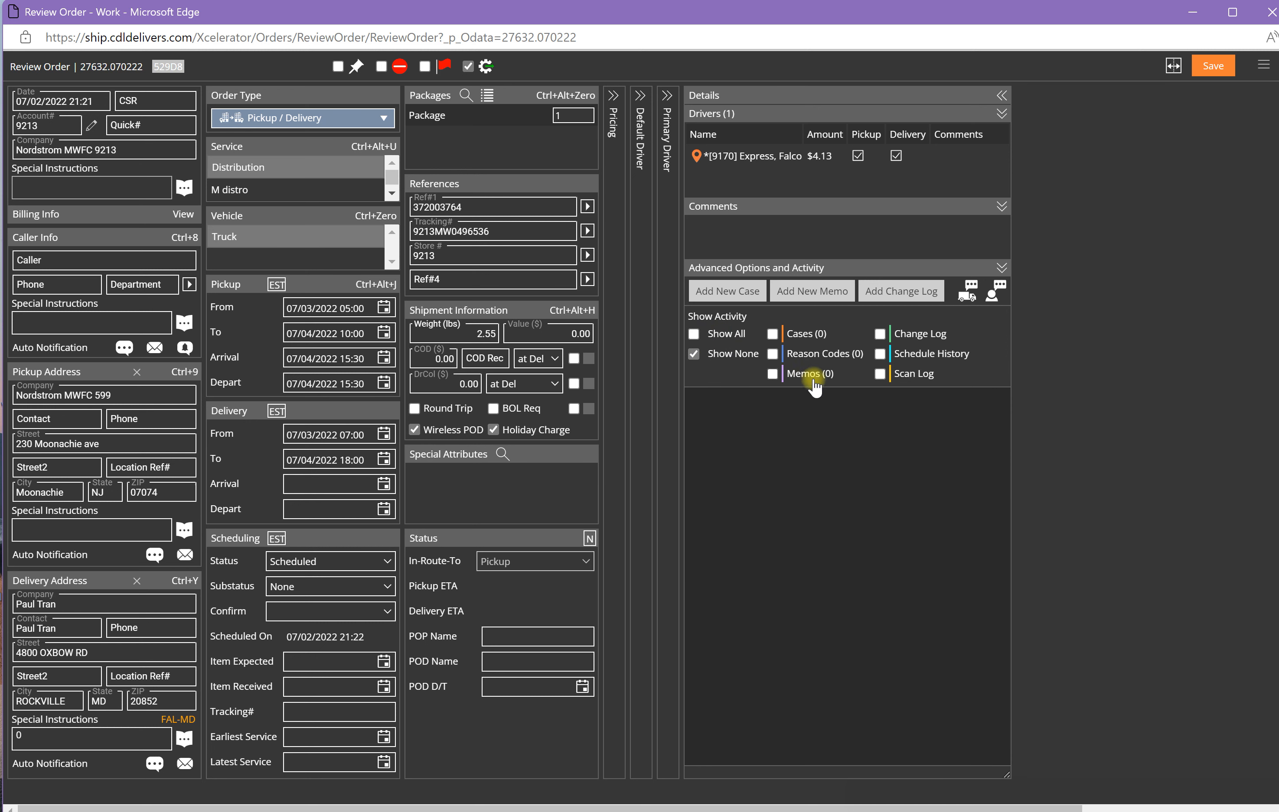
pyautogui.click(880, 374)
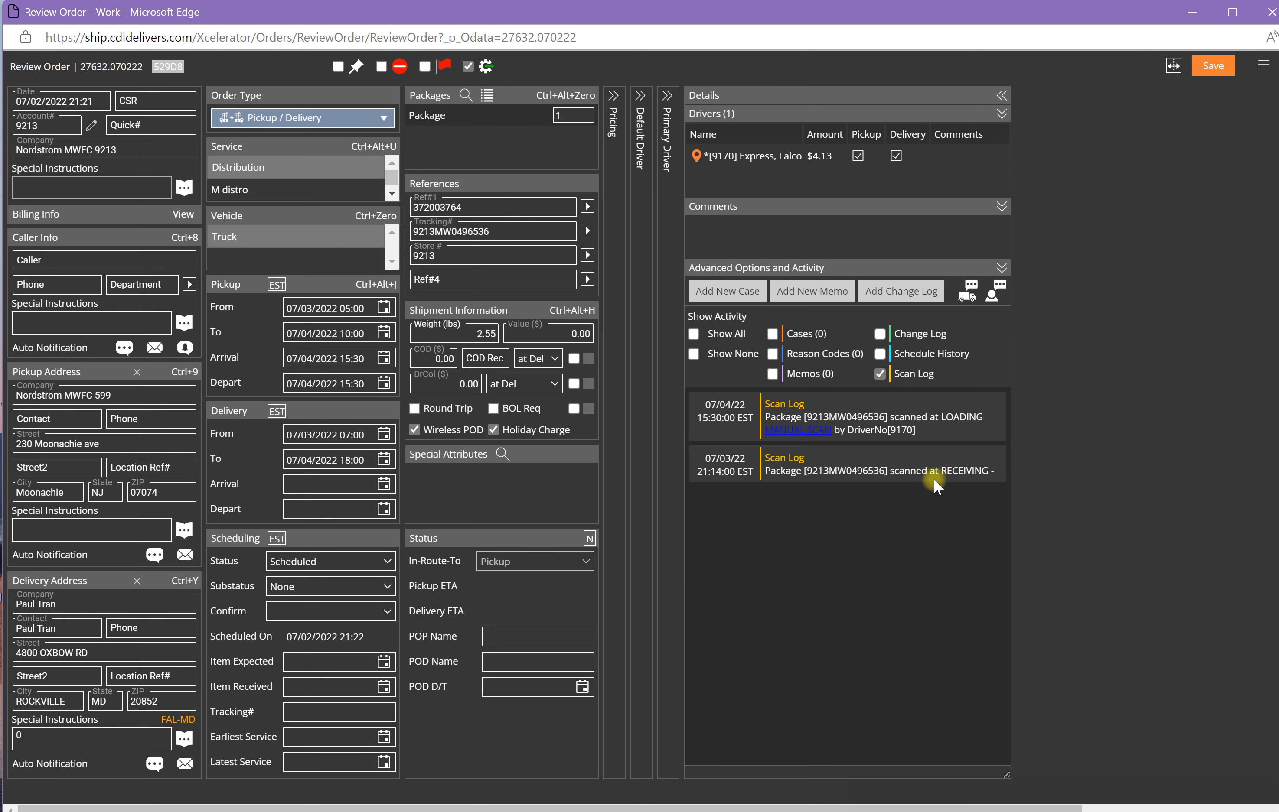
pyautogui.click(880, 342)
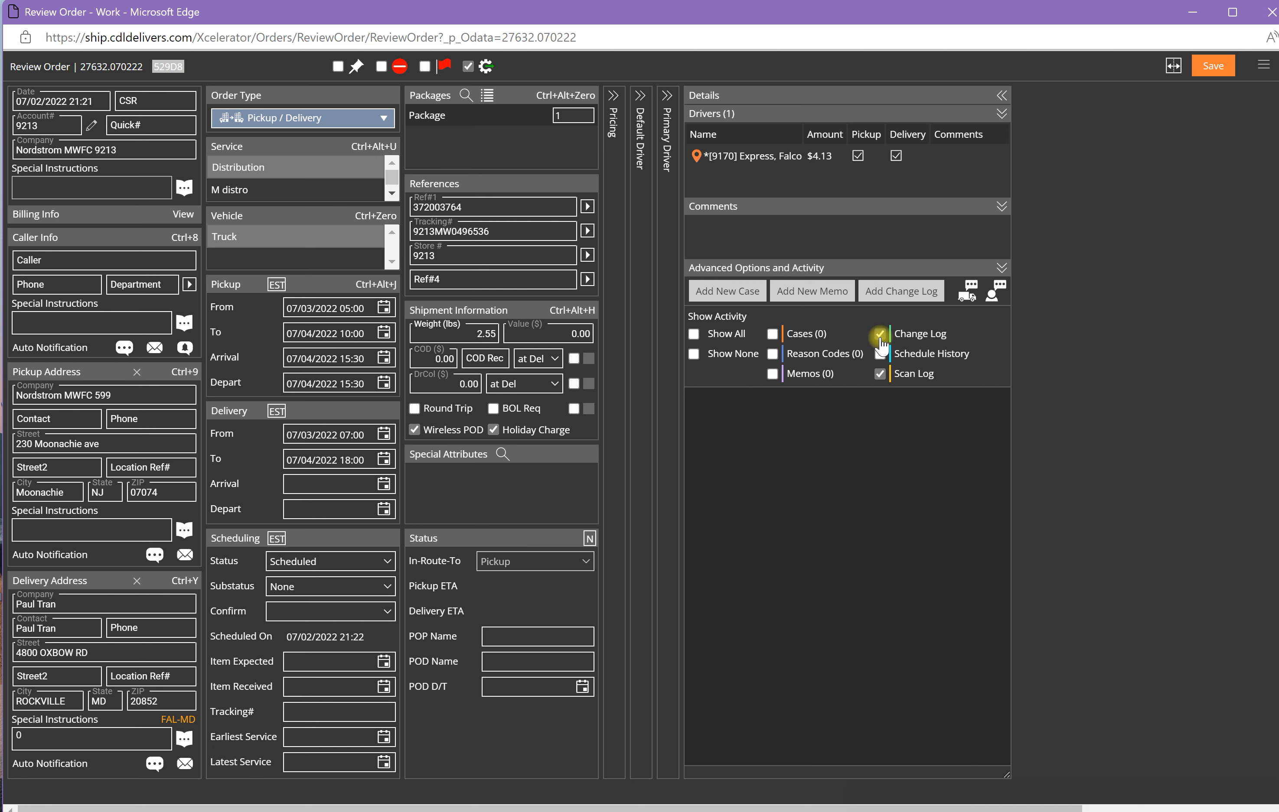
pyautogui.click(694, 334)
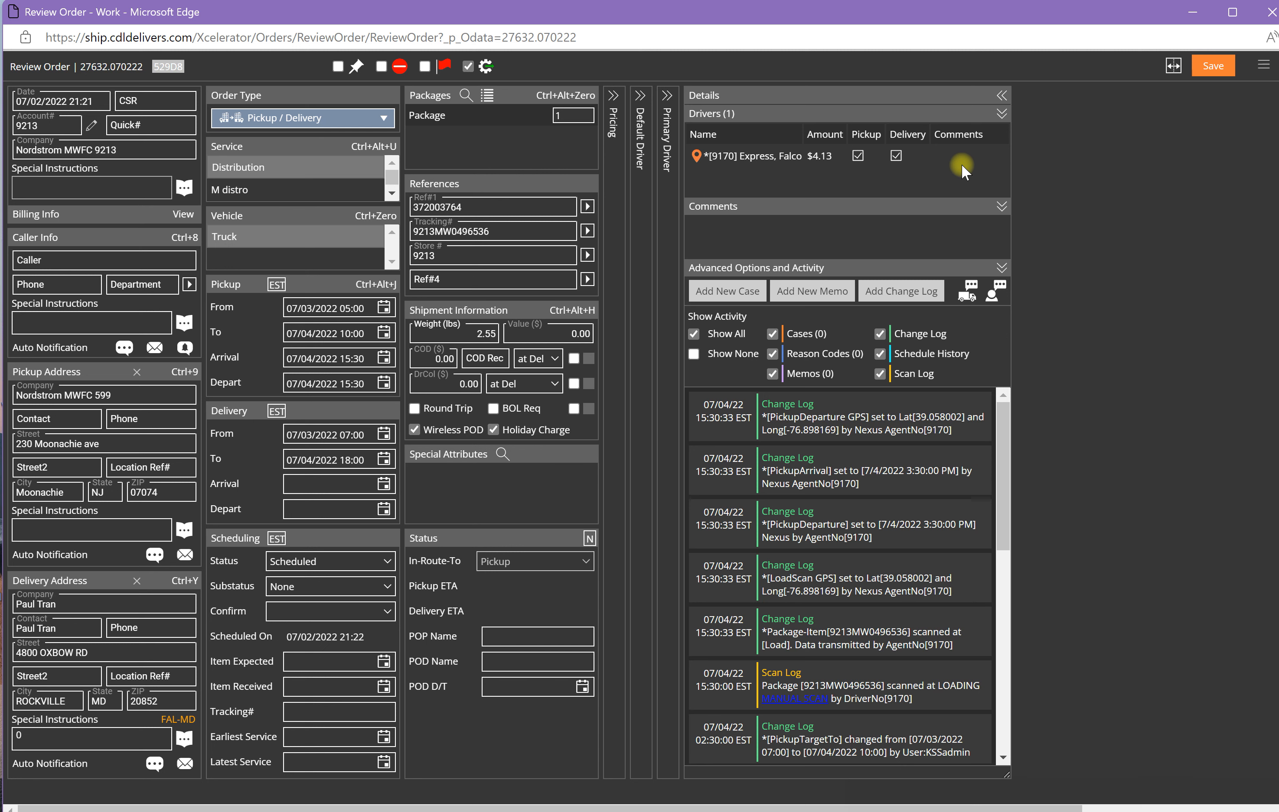
# - Review the order's available commands, including the Copy, Operations, Print, Email and Address options
pyautogui.click(1212, 65)
pyautogui.click(1265, 66)
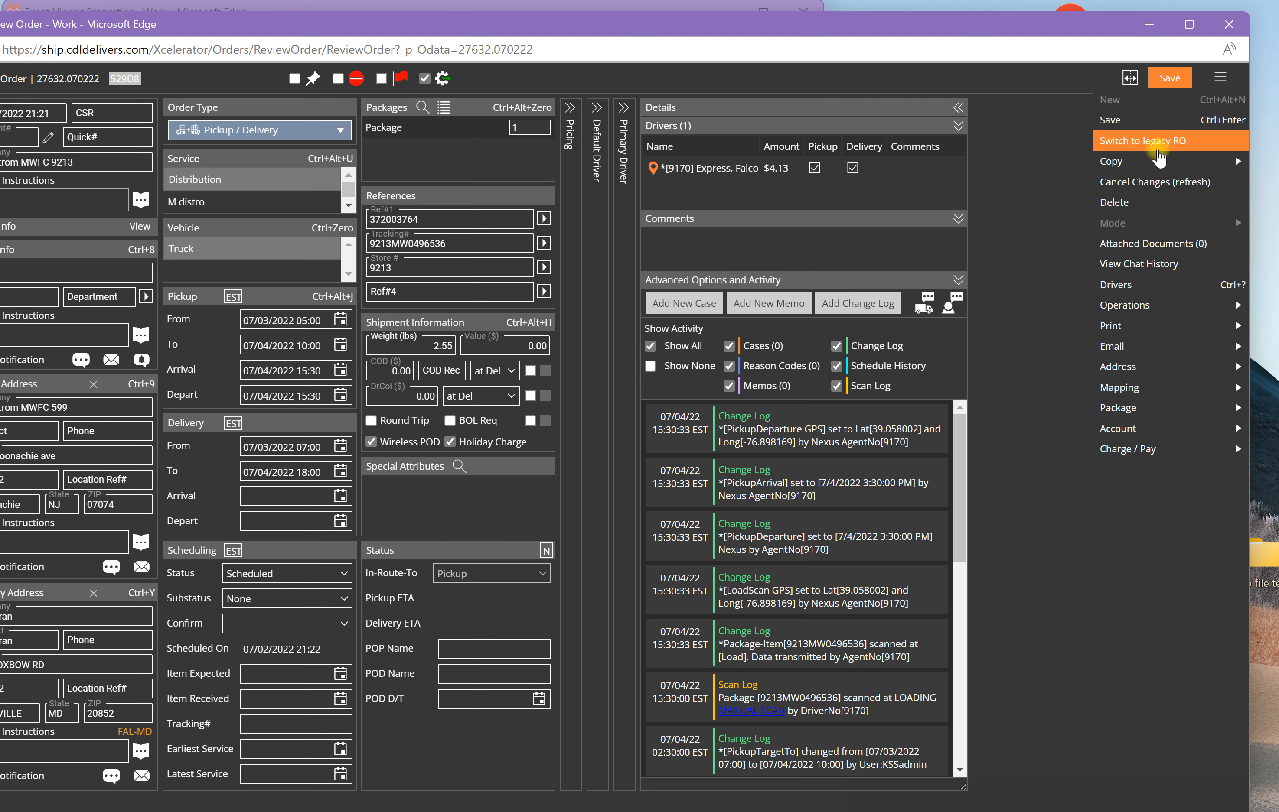
pyautogui.moveTo(1155, 173)
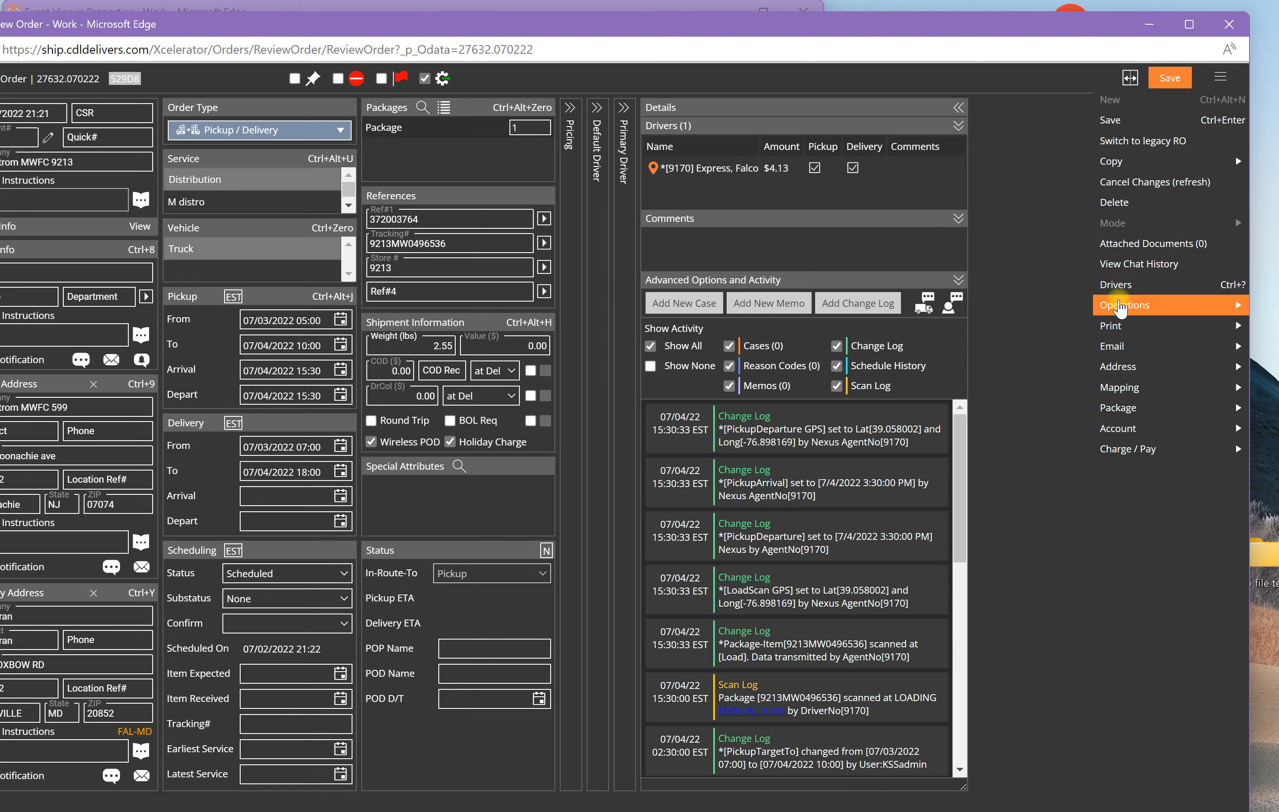
pyautogui.moveTo(1120, 306)
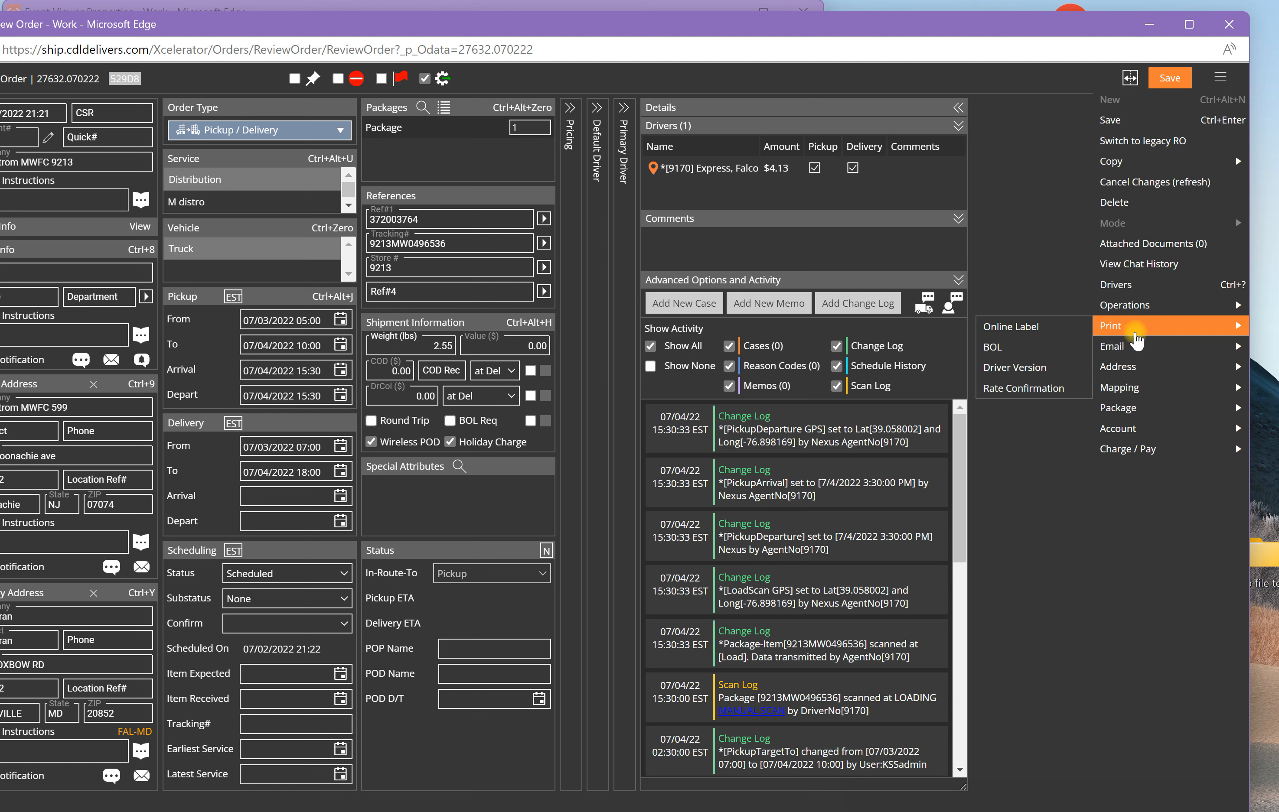
pyautogui.moveTo(1136, 348)
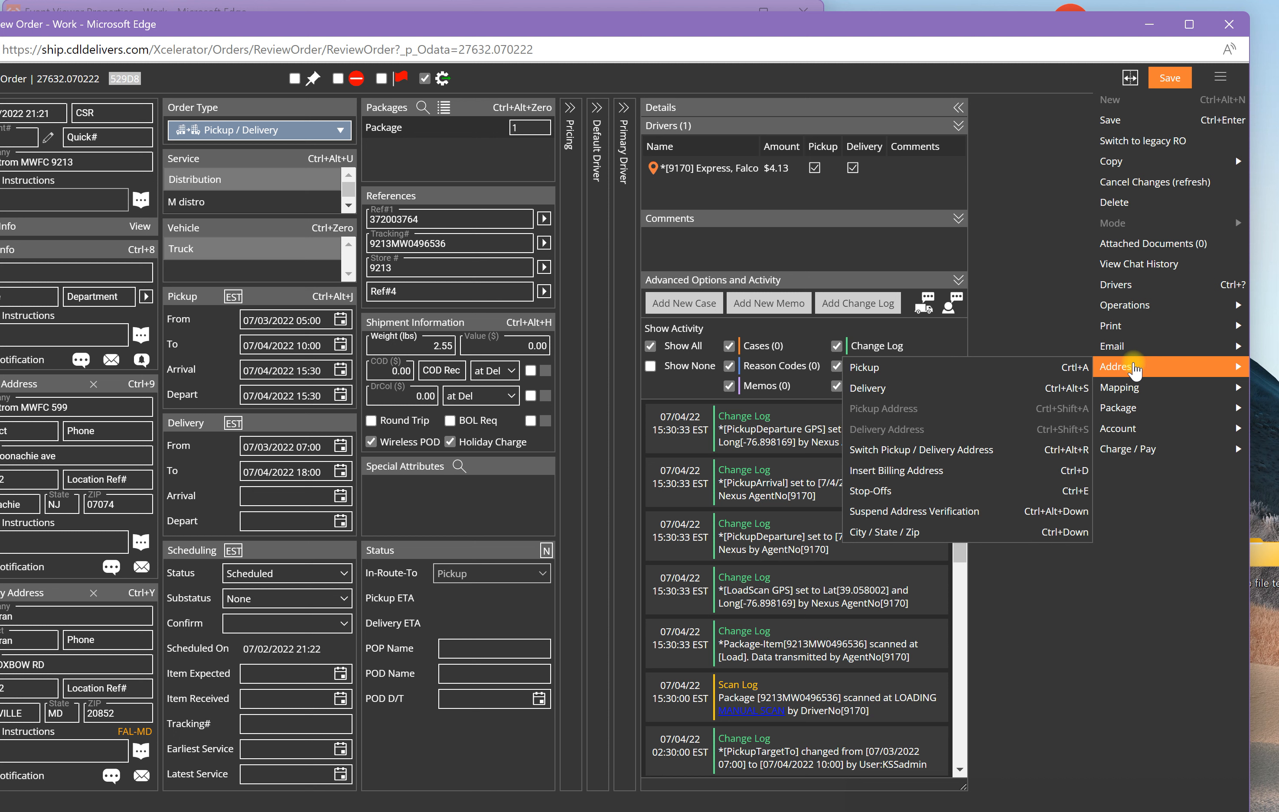
# - View the pickup-to-delivery route in Google Maps through the order's mapping options, and close the map
pyautogui.moveTo(1137, 396)
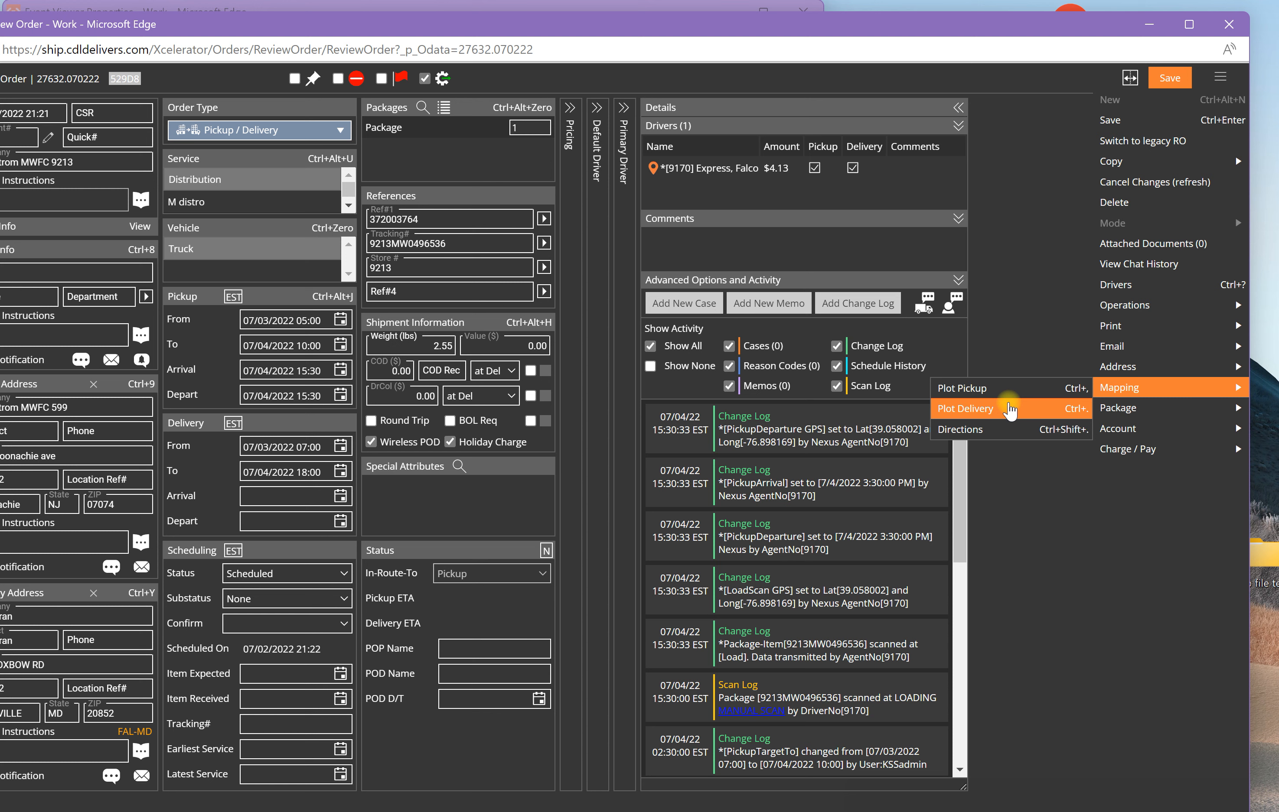
pyautogui.click(1010, 410)
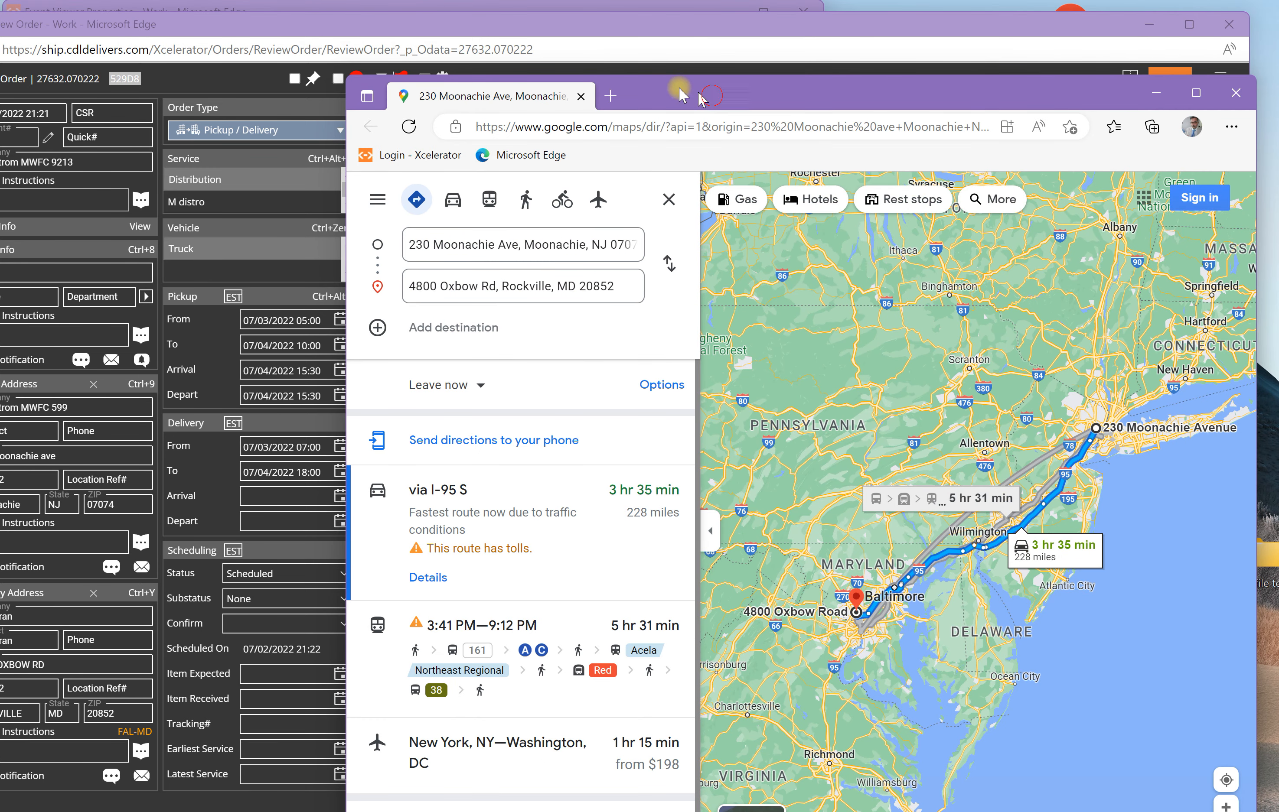
pyautogui.moveTo(712, 105); pyautogui.dragTo(533, 83)
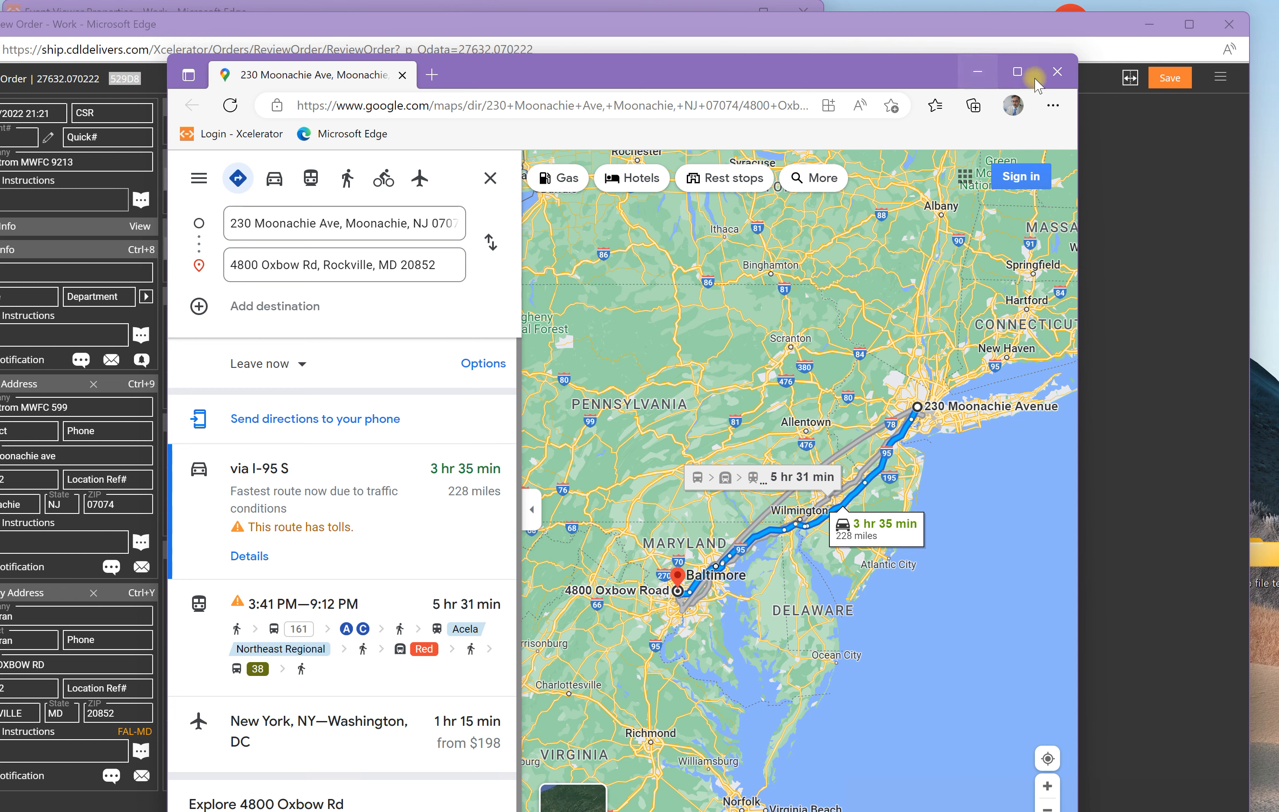
pyautogui.click(1056, 72)
# - Review the order's remaining Package, Account and Charge / Pay commands, and reposition the order window to show its full layout
pyautogui.click(1220, 77)
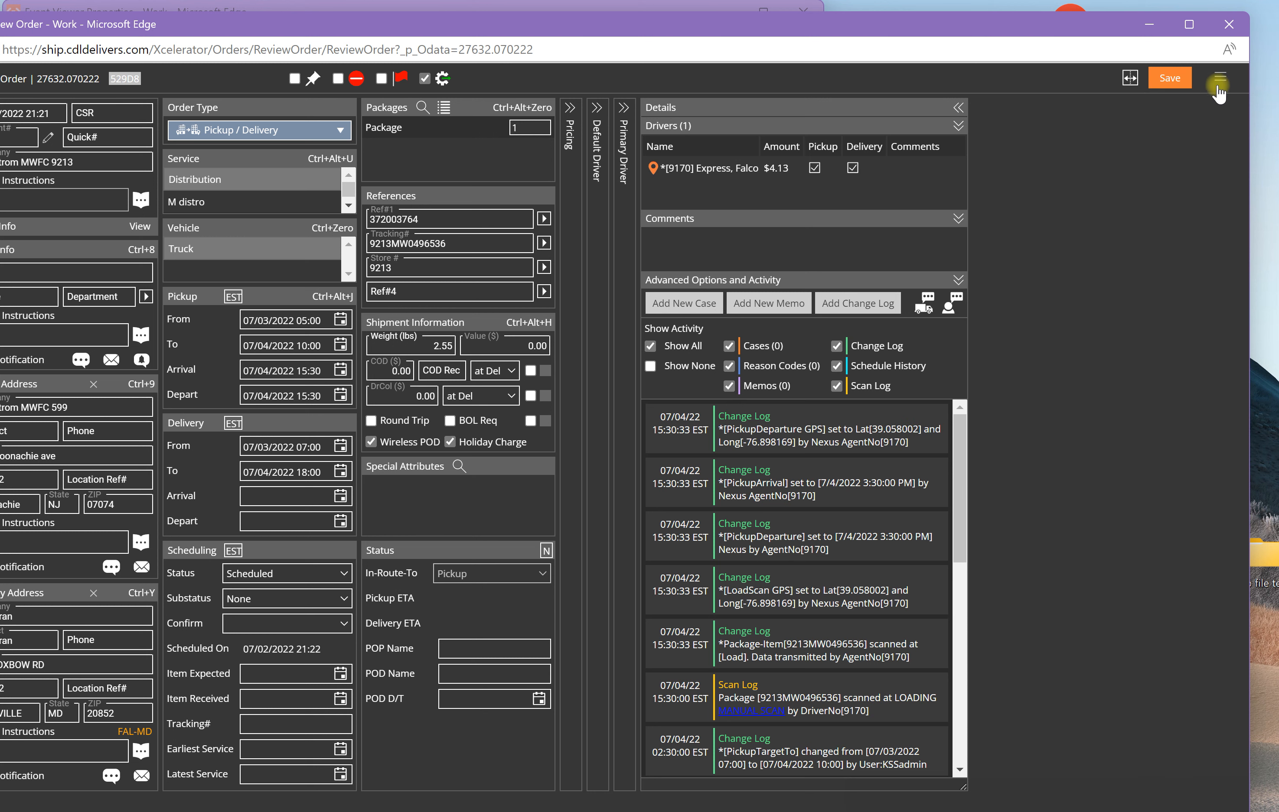
pyautogui.click(1218, 85)
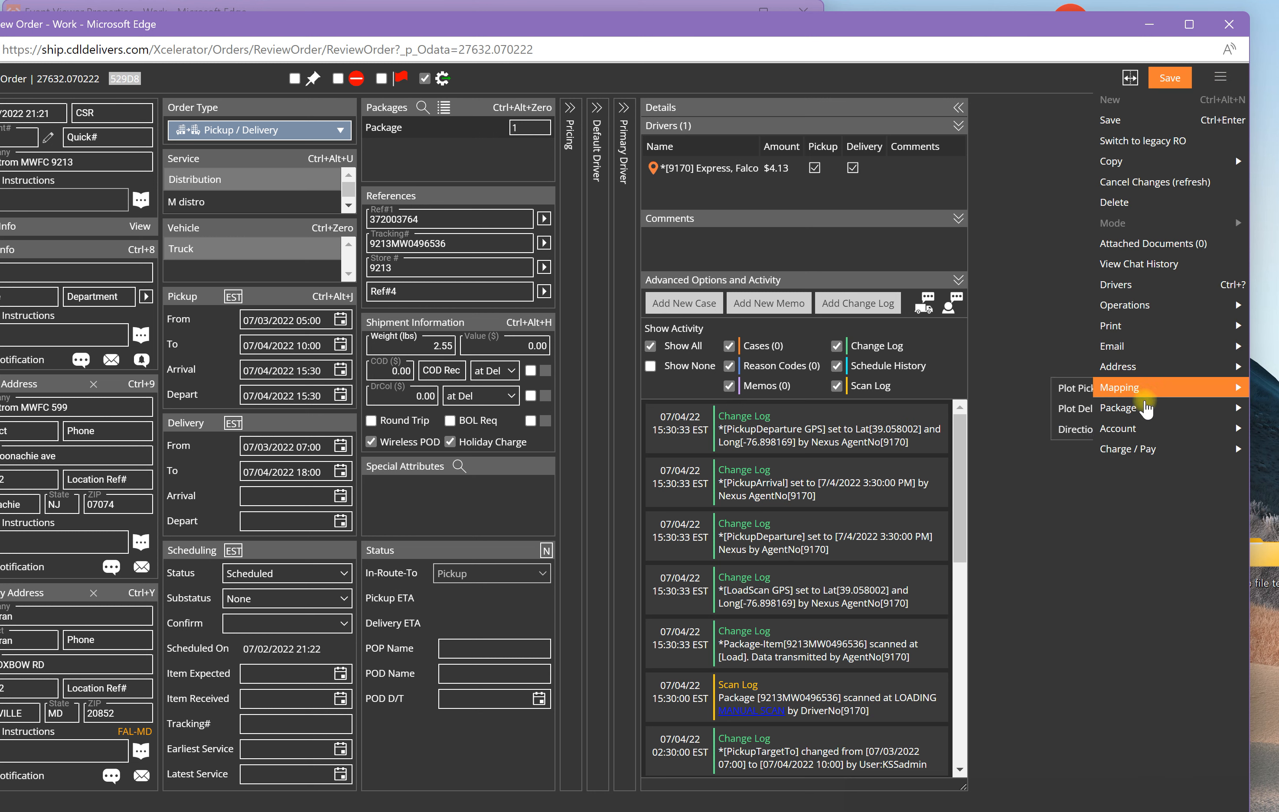
pyautogui.moveTo(1131, 463)
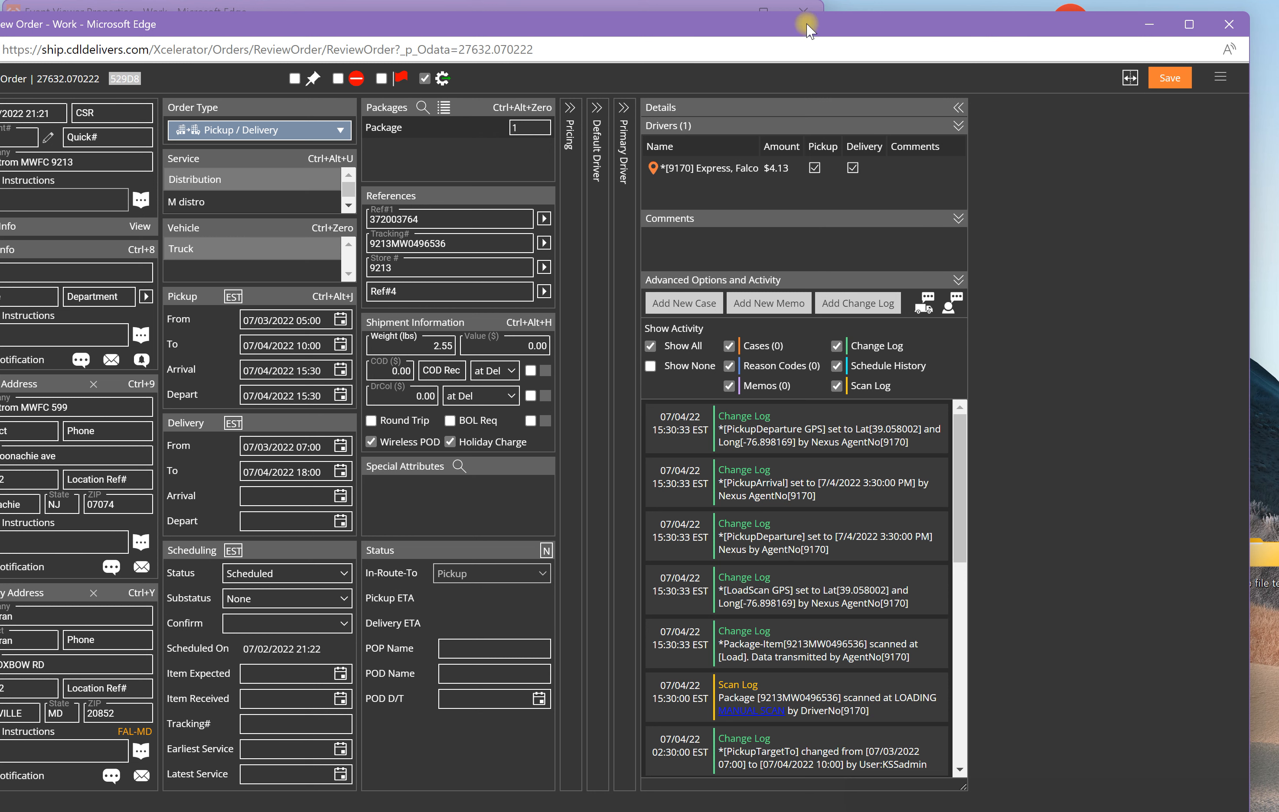
pyautogui.moveTo(785, 35); pyautogui.dragTo(846, 21)
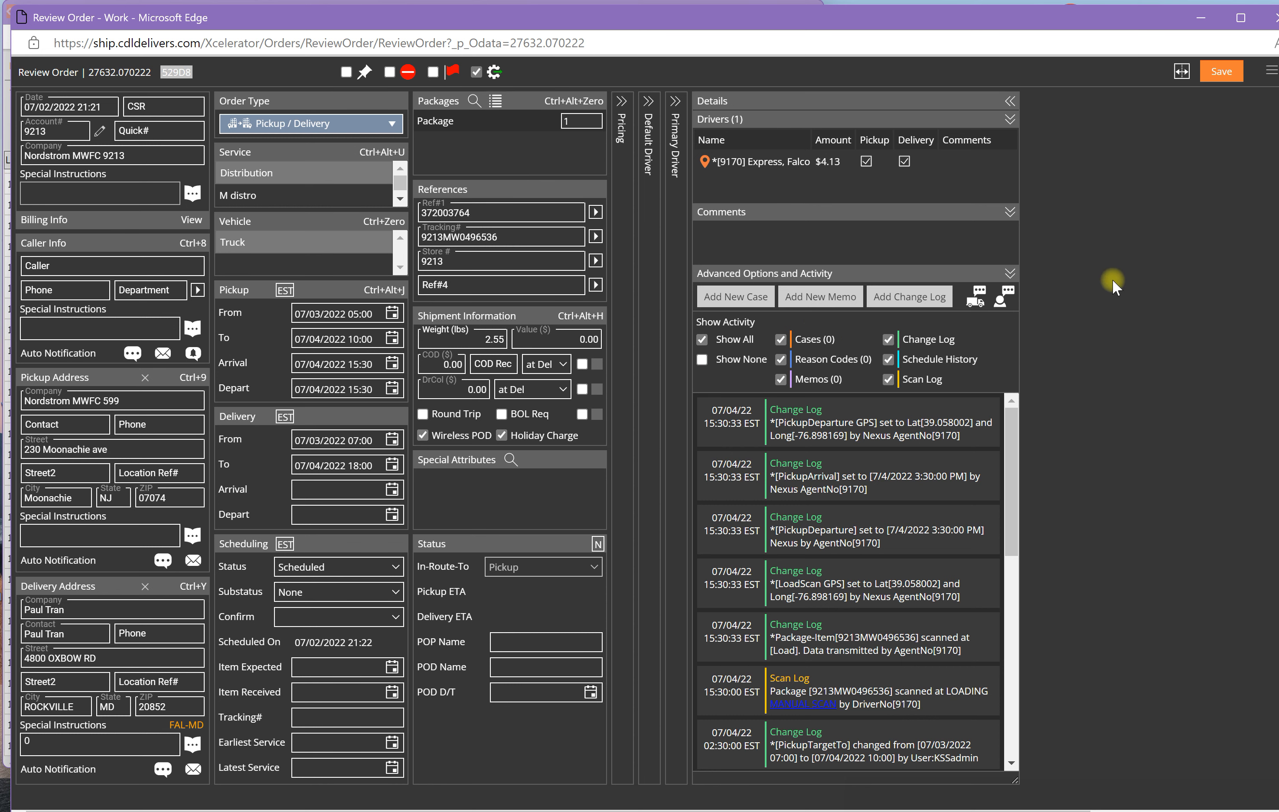
# - Expand and collapse the Pricing and Default Driver sections one at a time, and close the order window
pyautogui.click(621, 101)
pyautogui.click(795, 101)
pyautogui.click(657, 101)
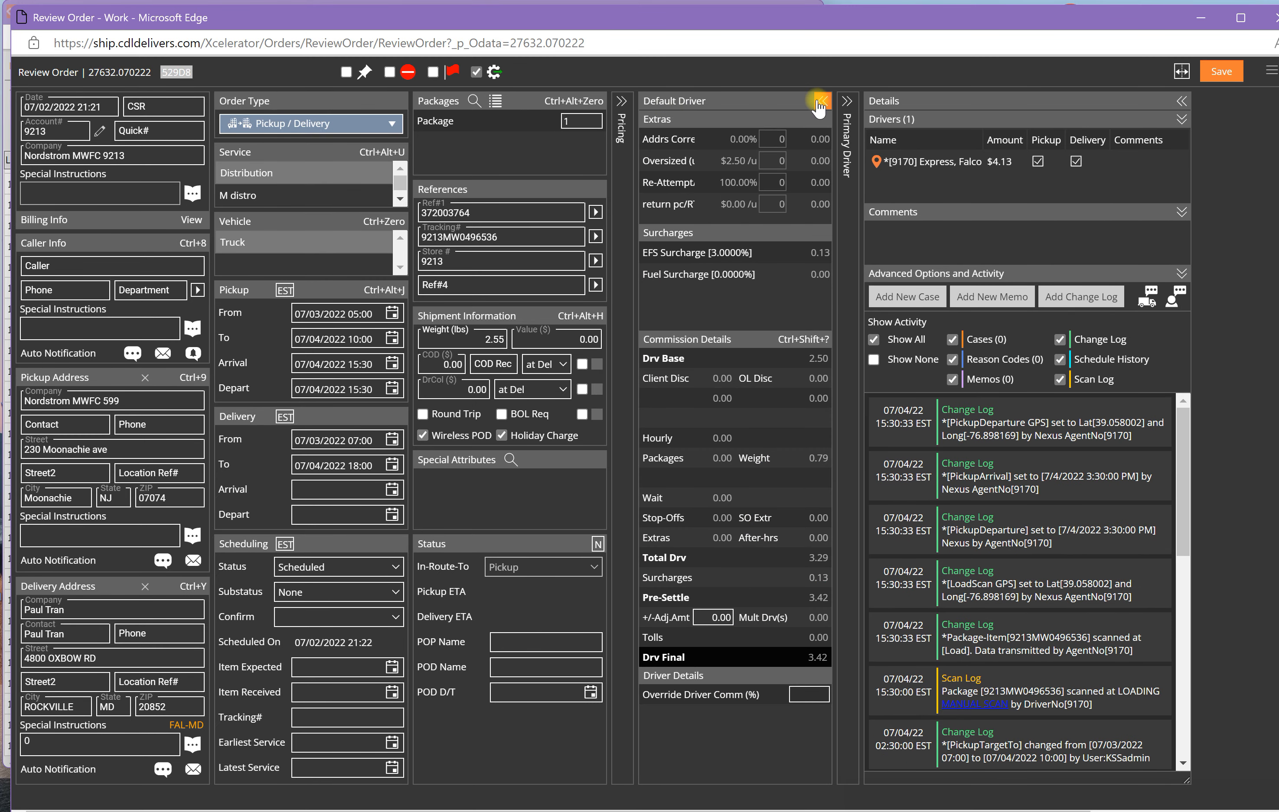
pyautogui.click(816, 102)
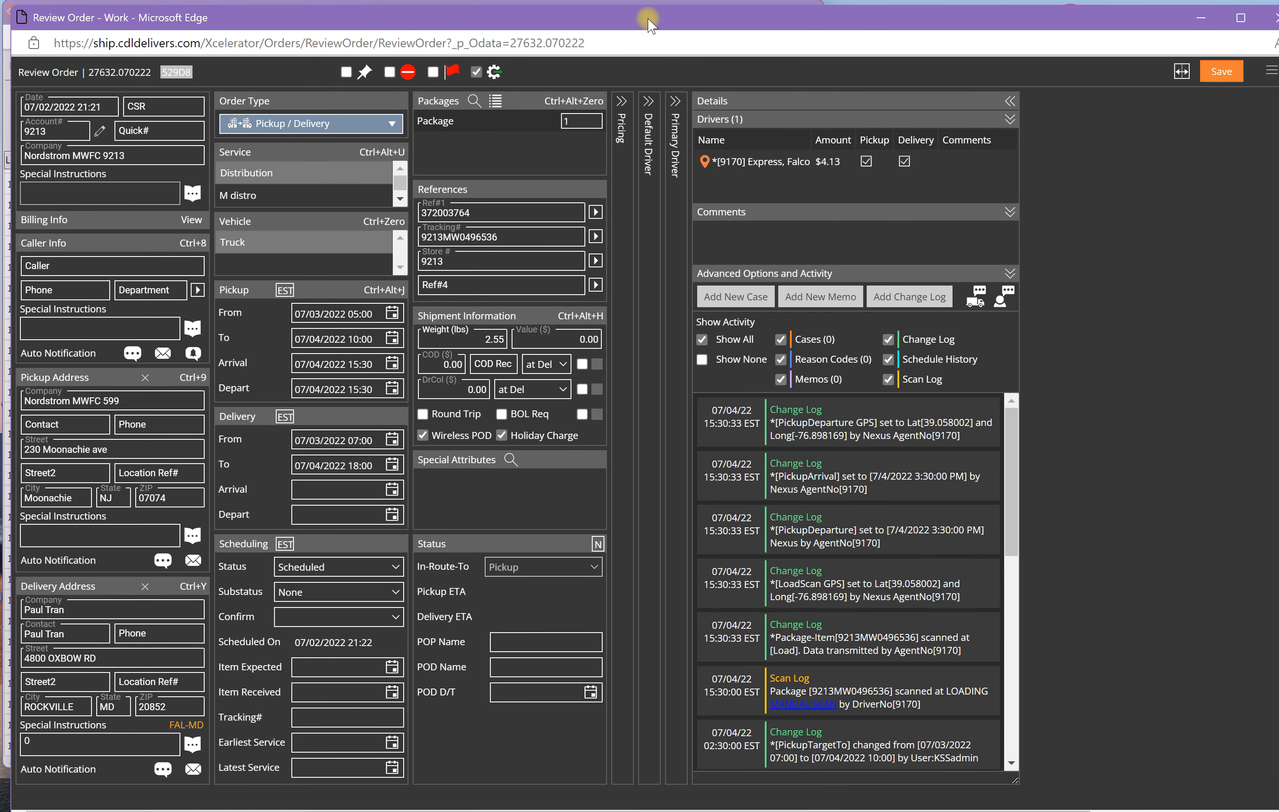
pyautogui.click(1276, 18)
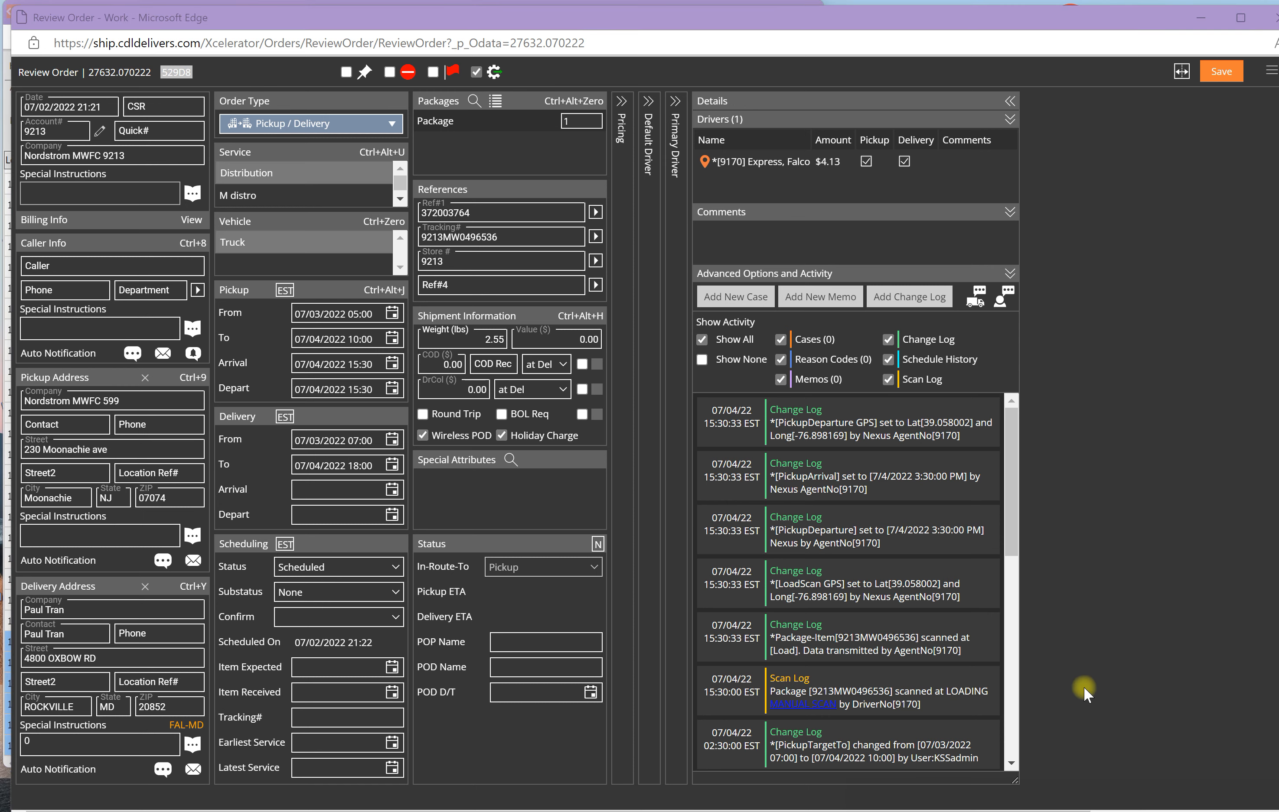
pyautogui.click(1201, 17)
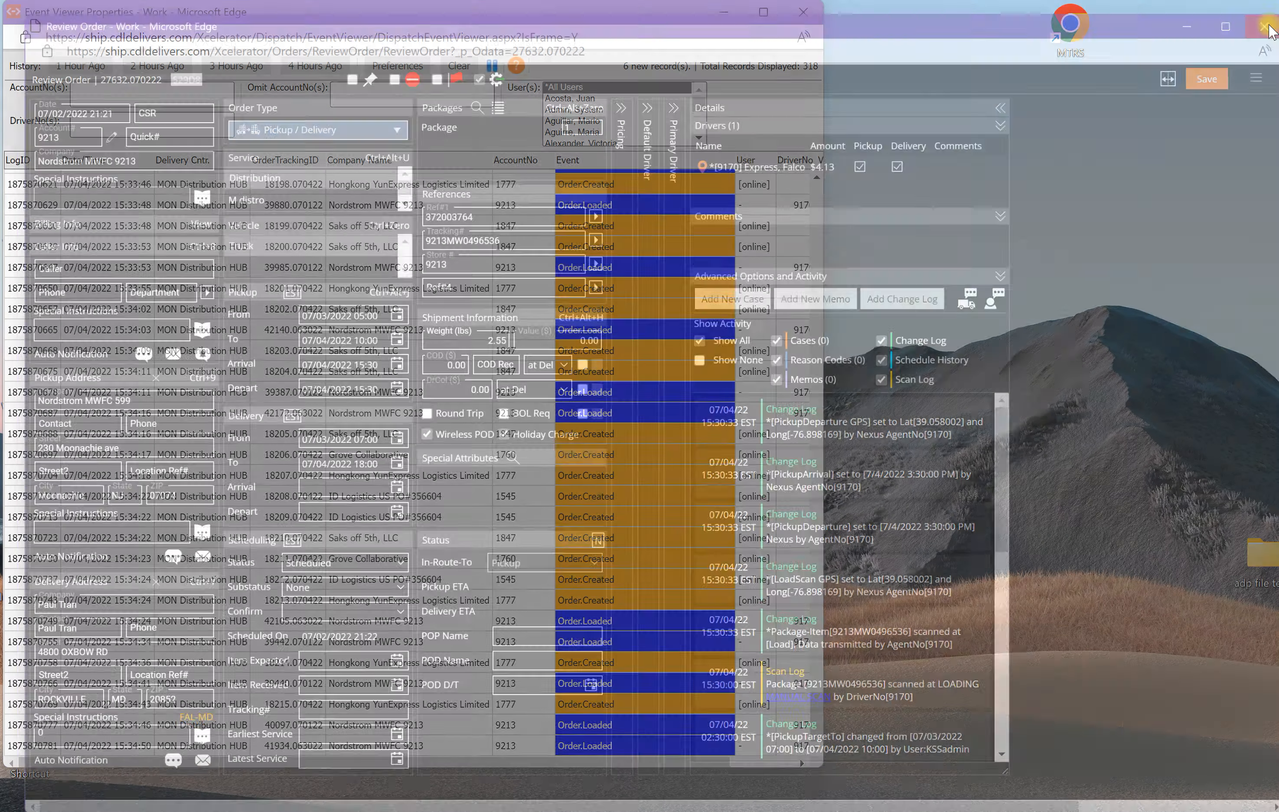